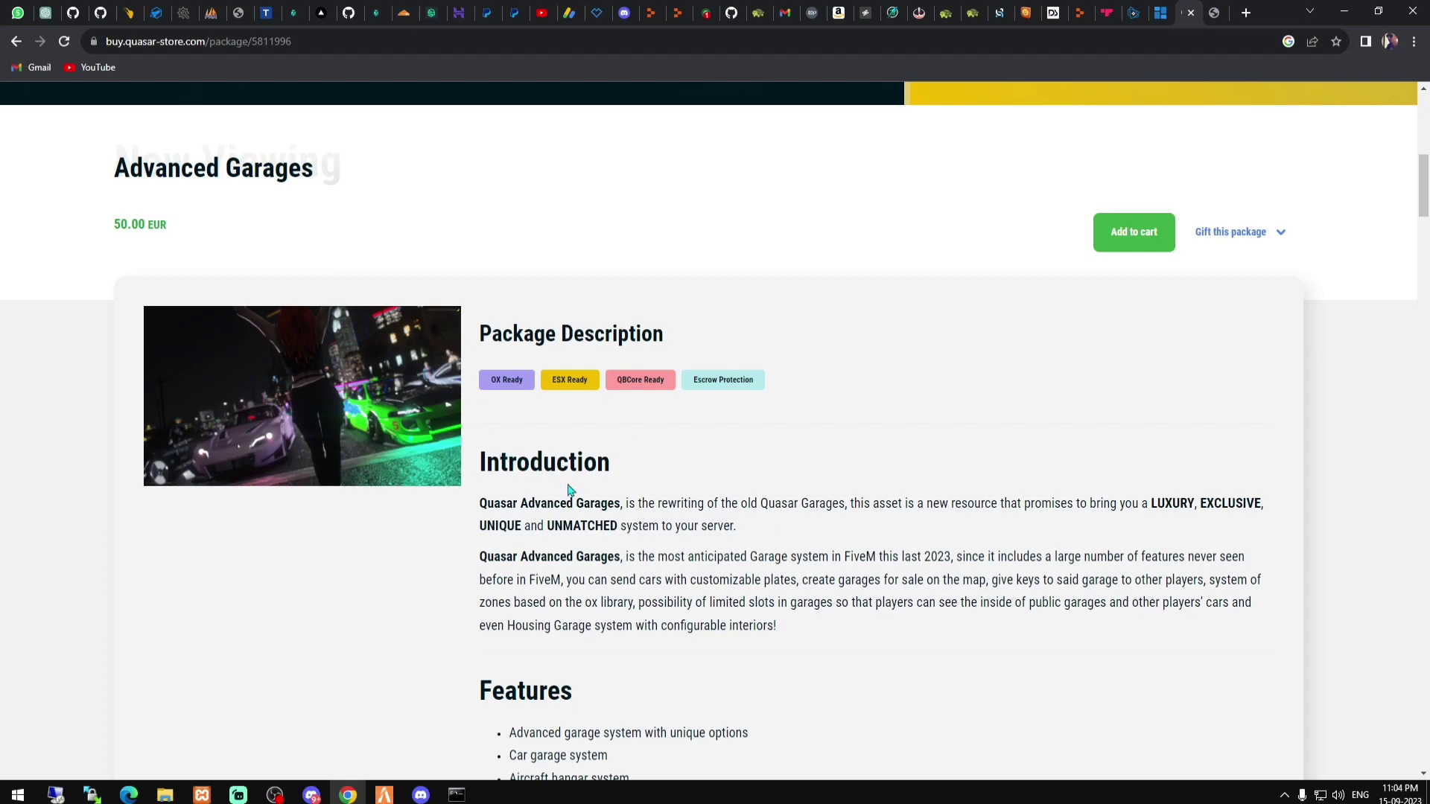
Review the Advanced Garages description and add the 50.00 EUR package to the cart
scroll(570, 489, down, 10)
scroll(611, 514, up, 15)
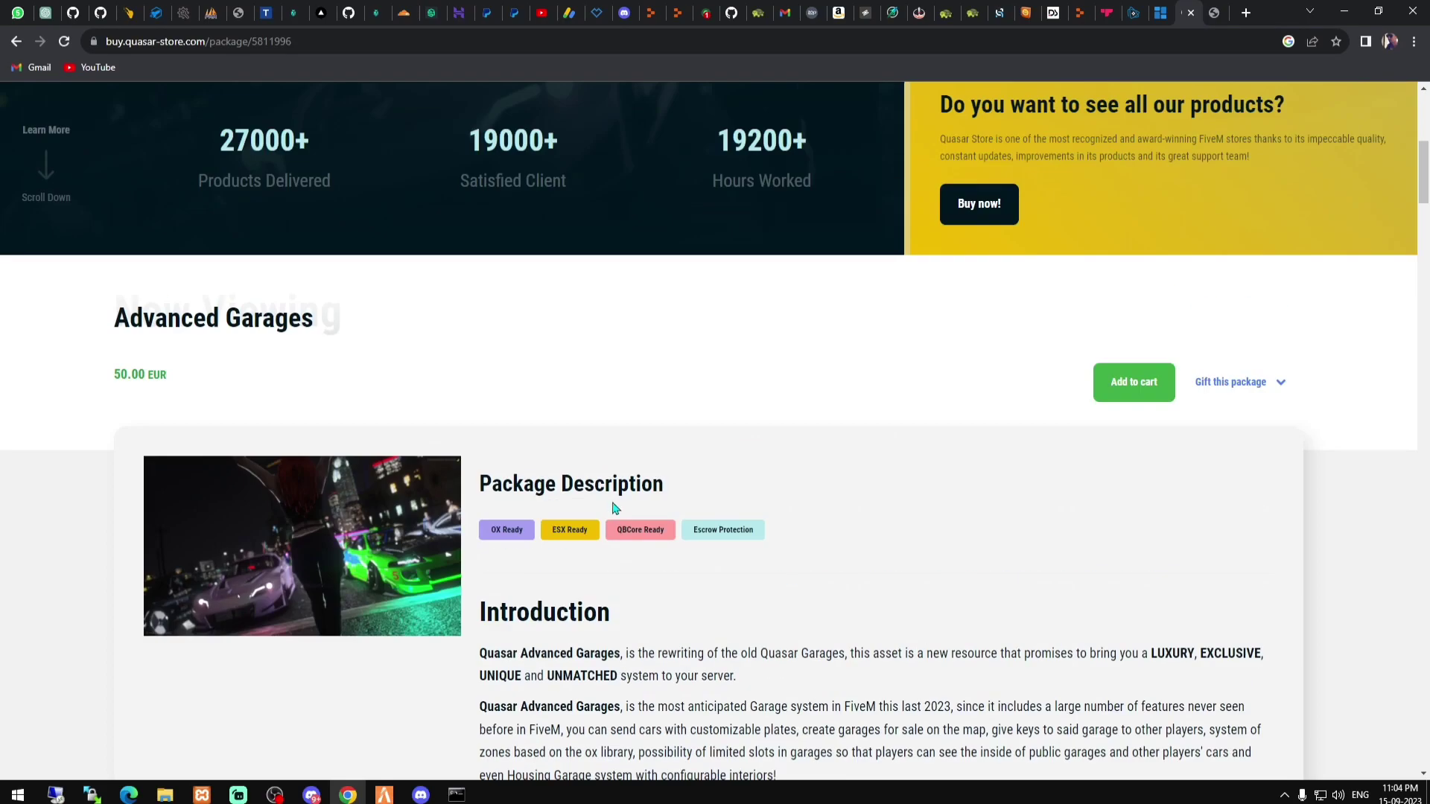
scroll(623, 506, down, 11)
scroll(1047, 469, up, 7)
click(1124, 387)
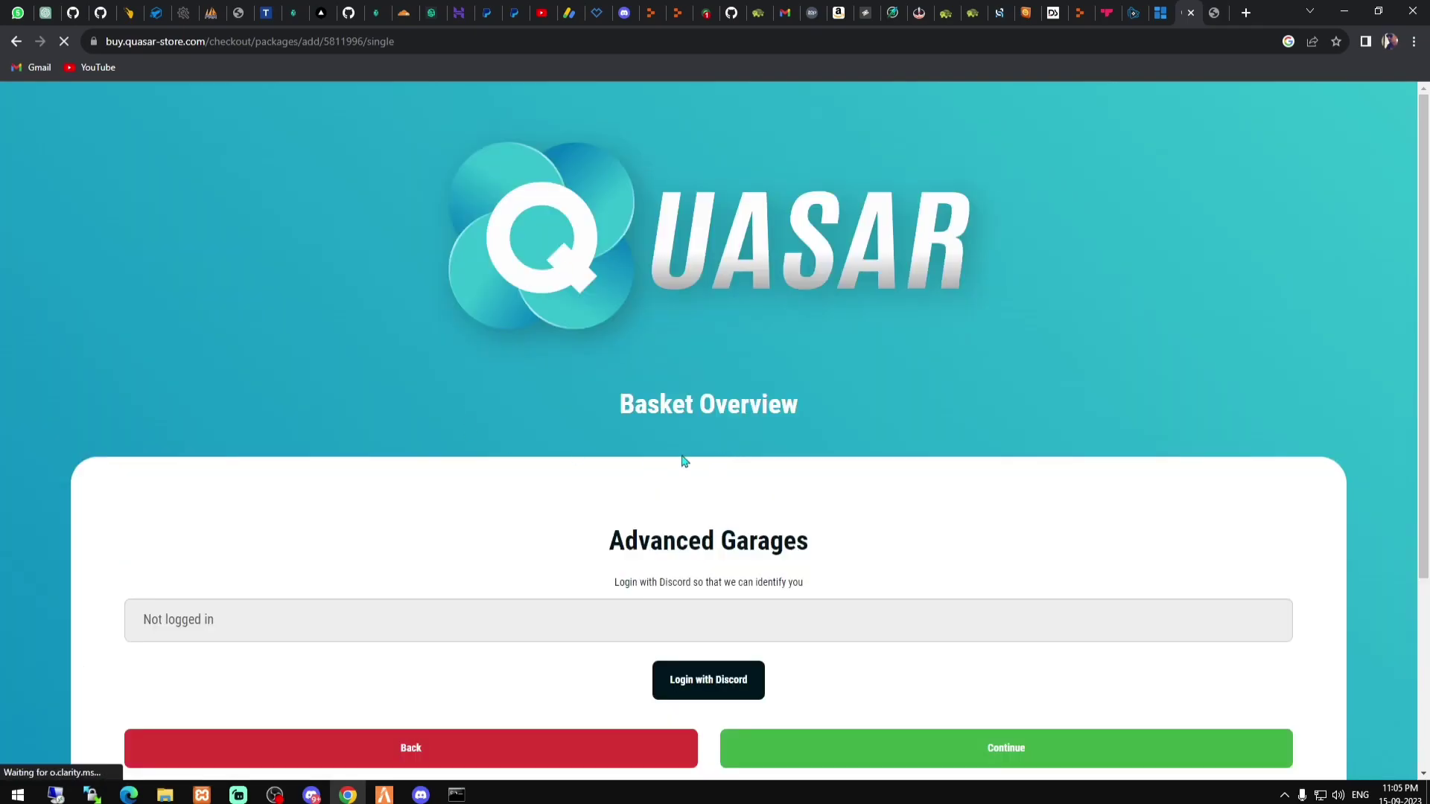
Log in with Discord on the basket overview, then continue to the 50.00 EUR Advanced Garages cart
scroll(684, 462, down, 1)
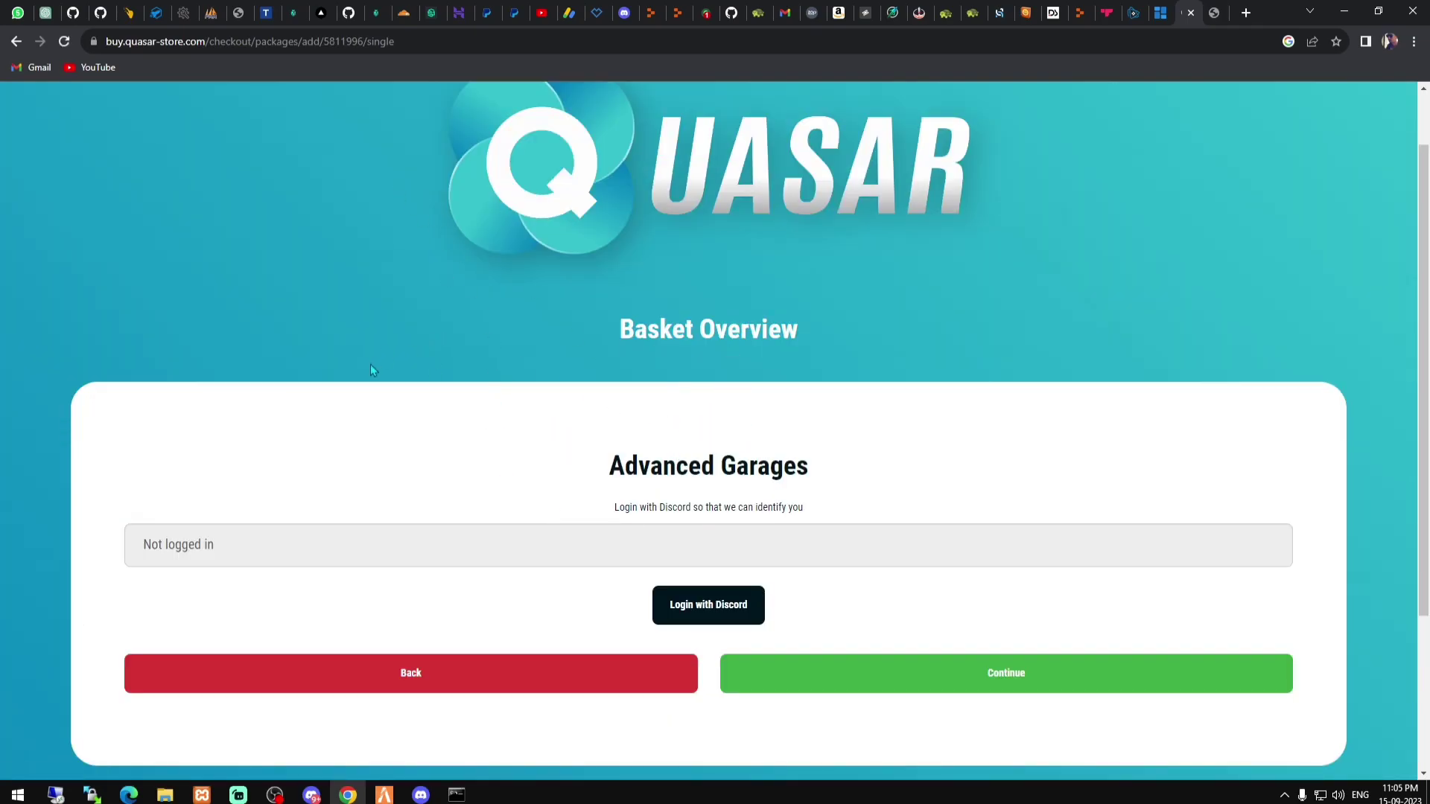
scroll(608, 403, down, 3)
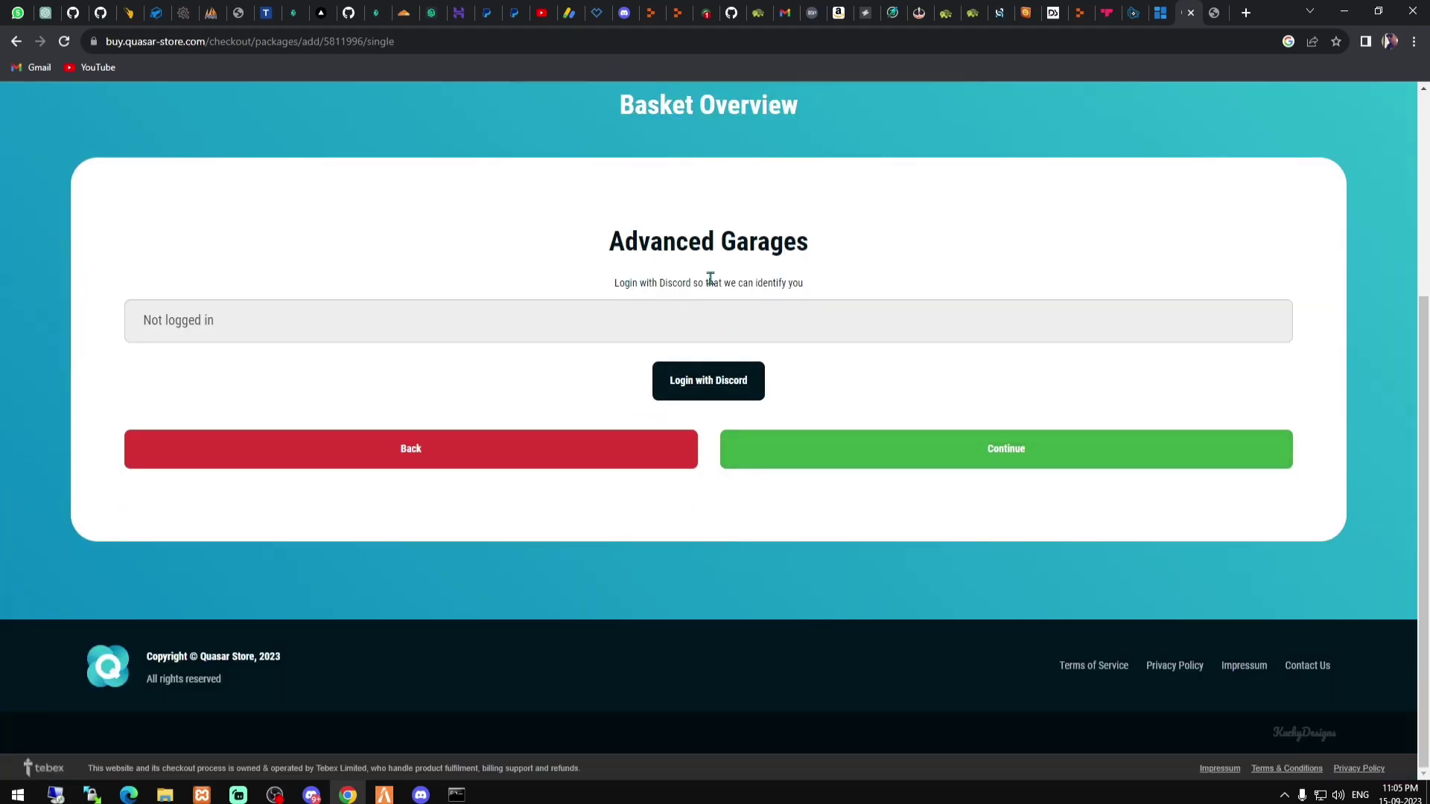
click(715, 377)
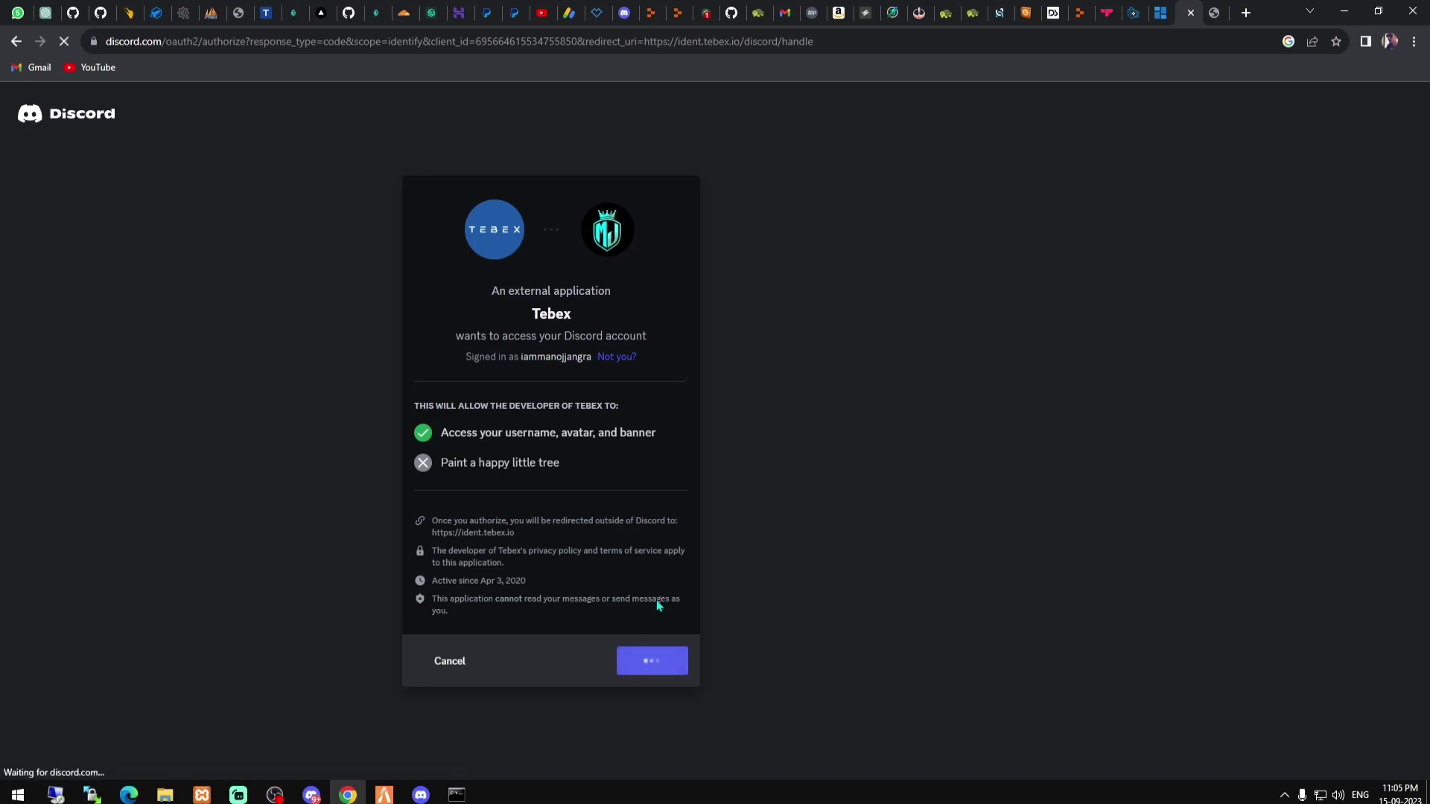
scroll(763, 578, down, 3)
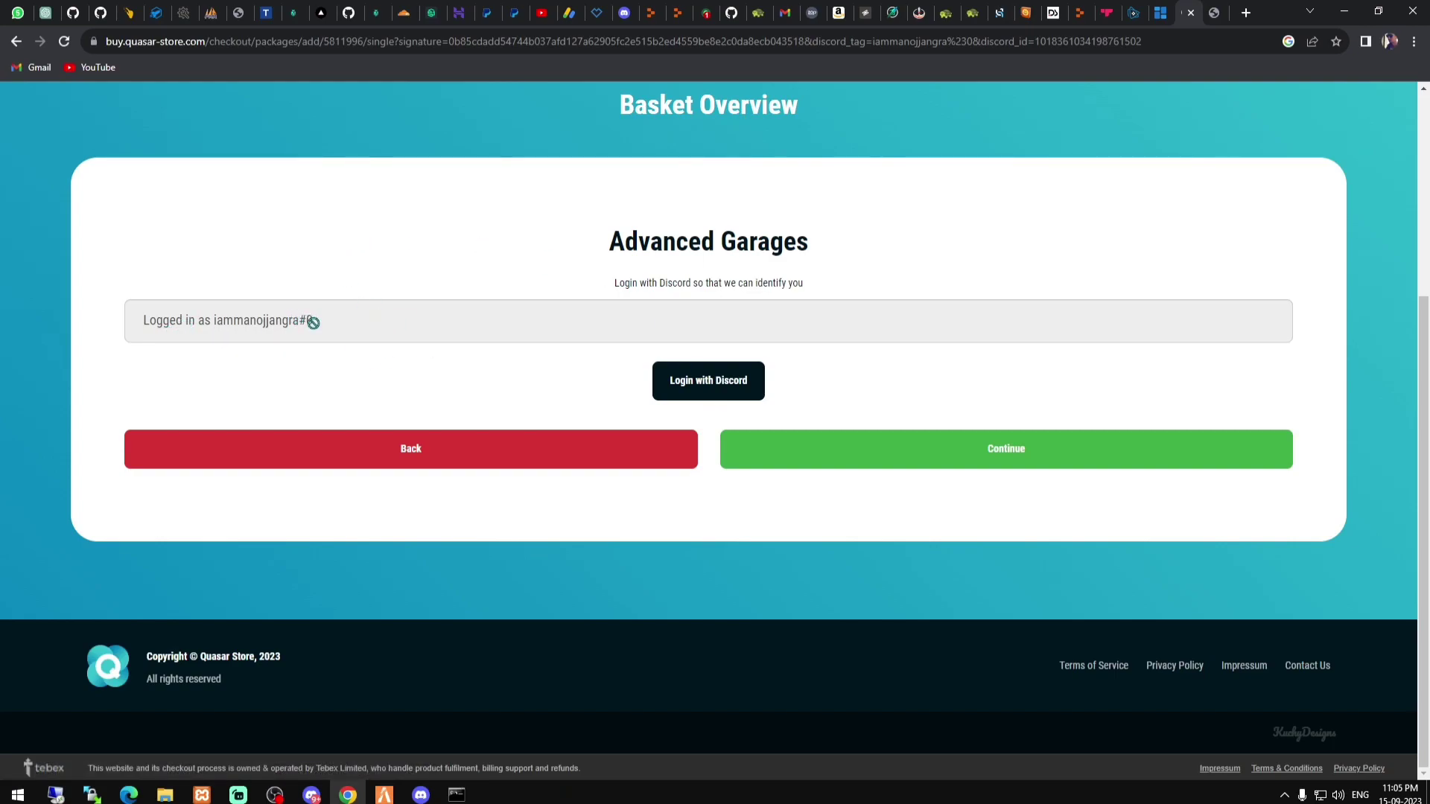
click(949, 468)
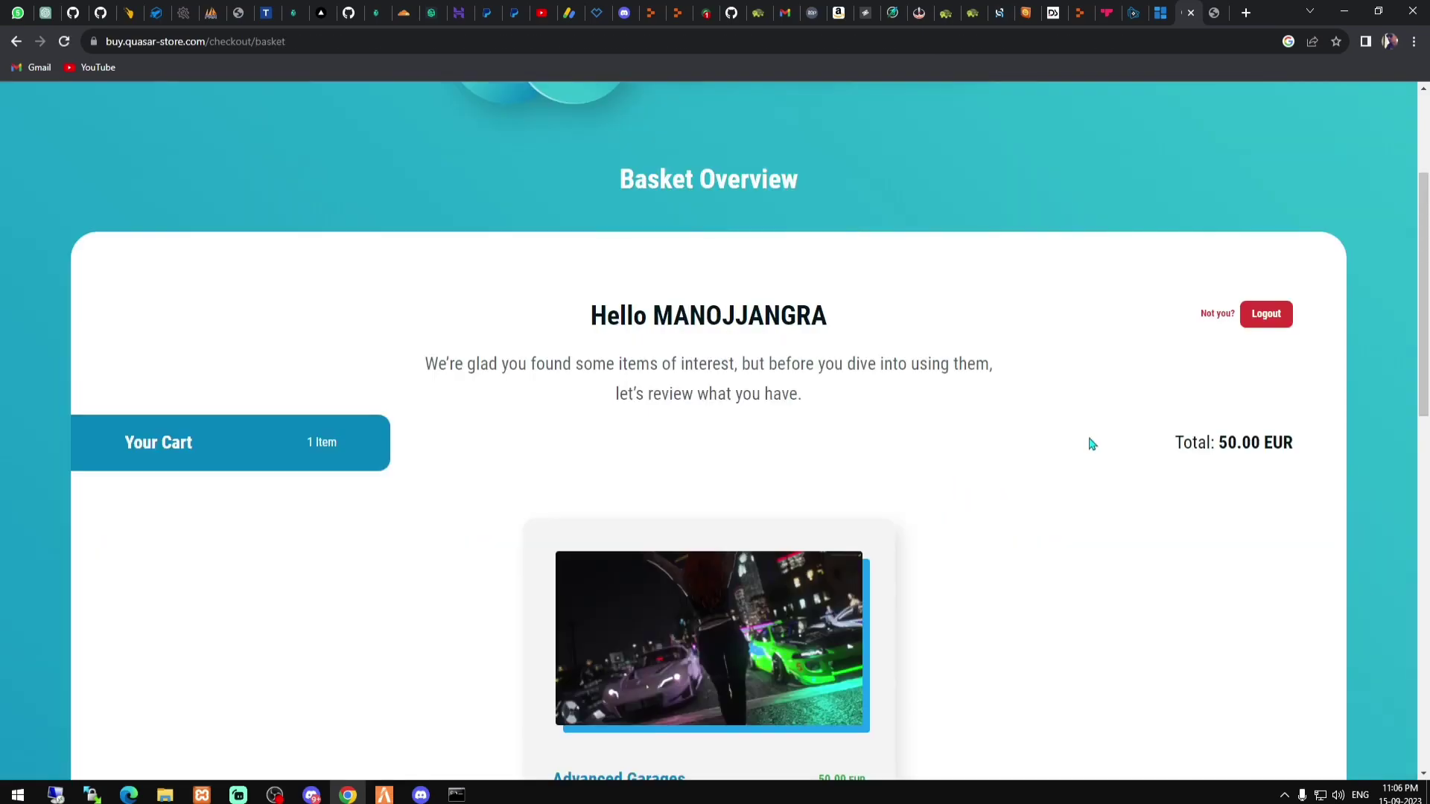
Enter the promo code 'mj-dev' and apply it to the basket
scroll(1091, 444, down, 8)
click(325, 499)
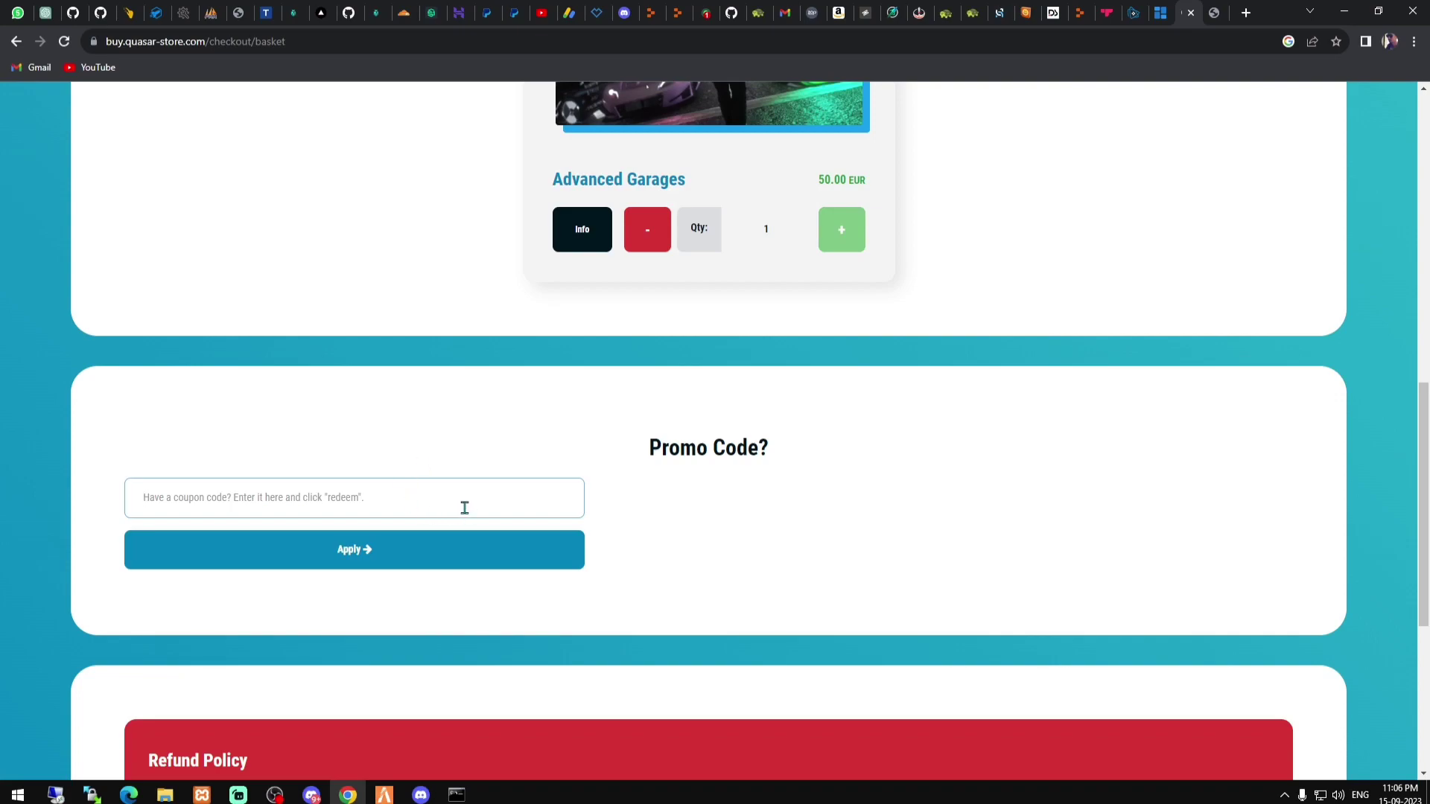
text(mj-d)
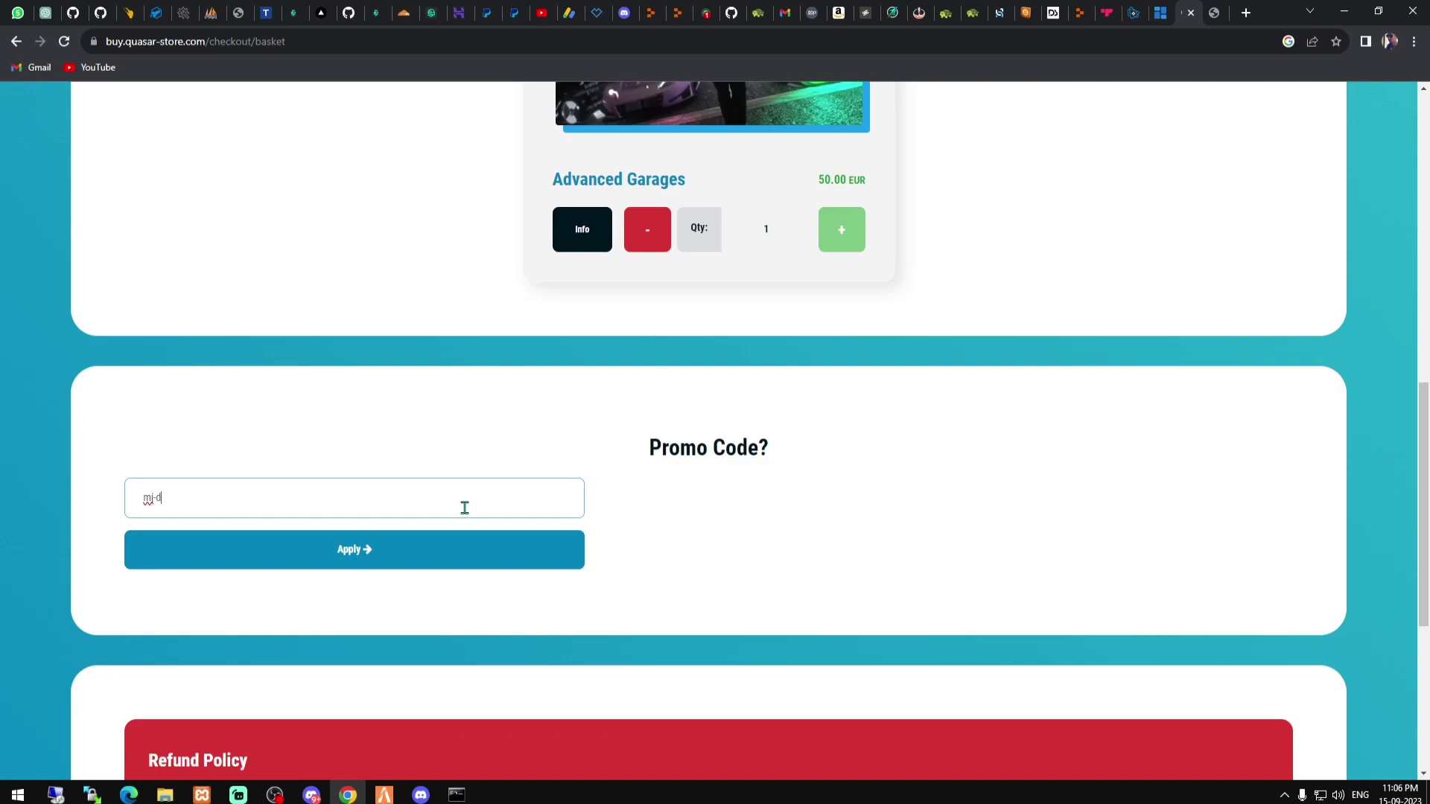
text(ev)
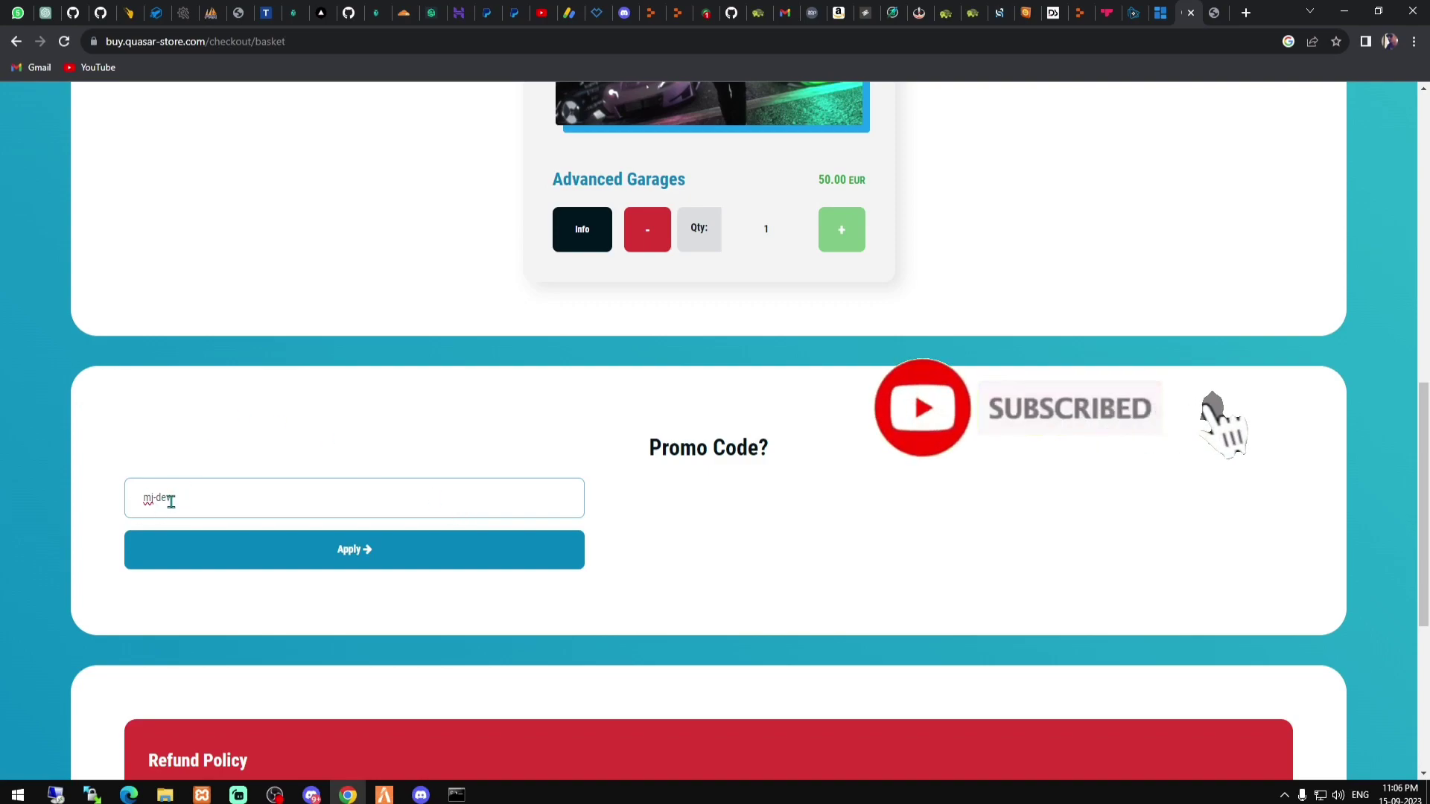
key(ctrl+a)
click(355, 551)
click(354, 551)
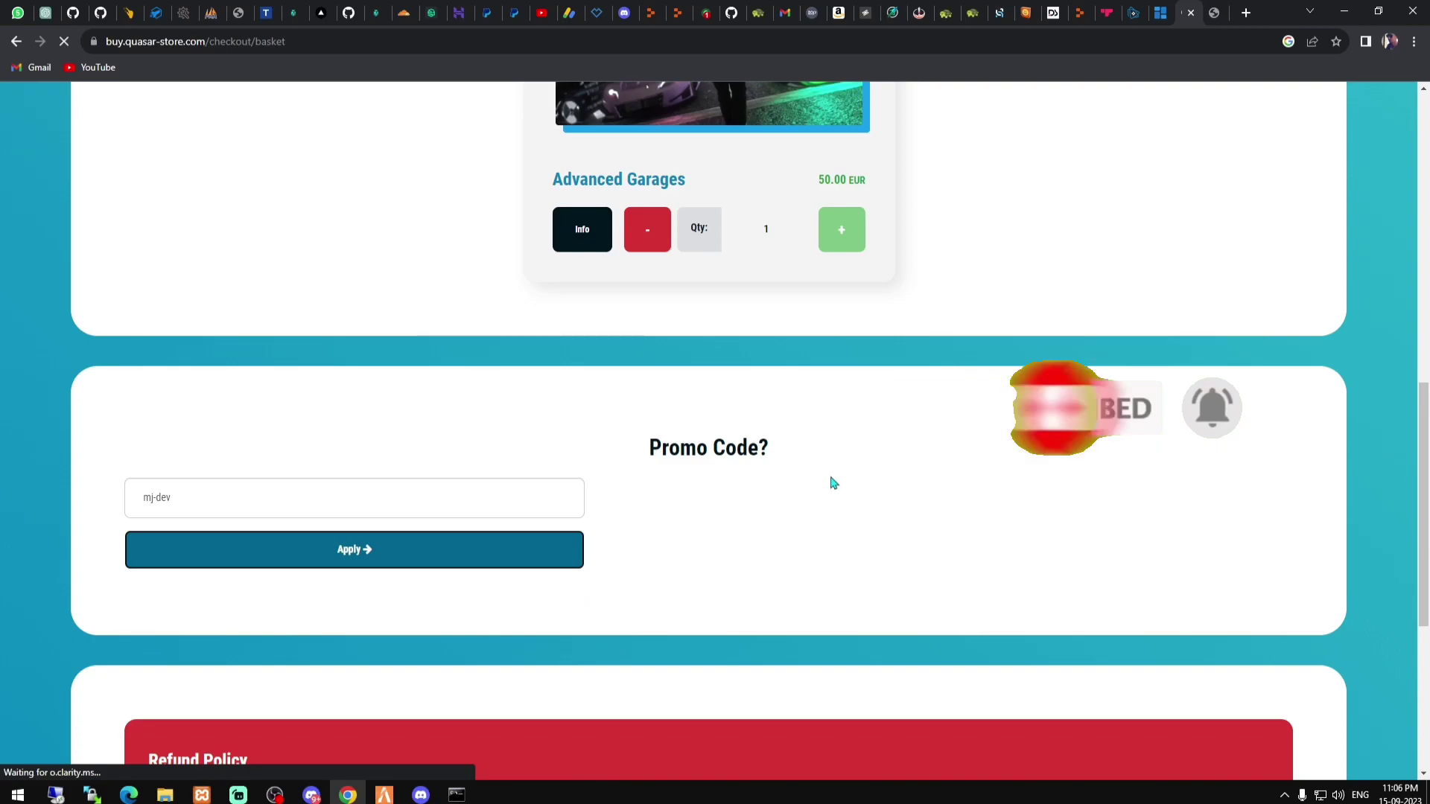
Confirm the 10% discount brings the total to 45.00 EUR and continue to checkout
scroll(931, 566, down, 7)
scroll(931, 566, down, 5)
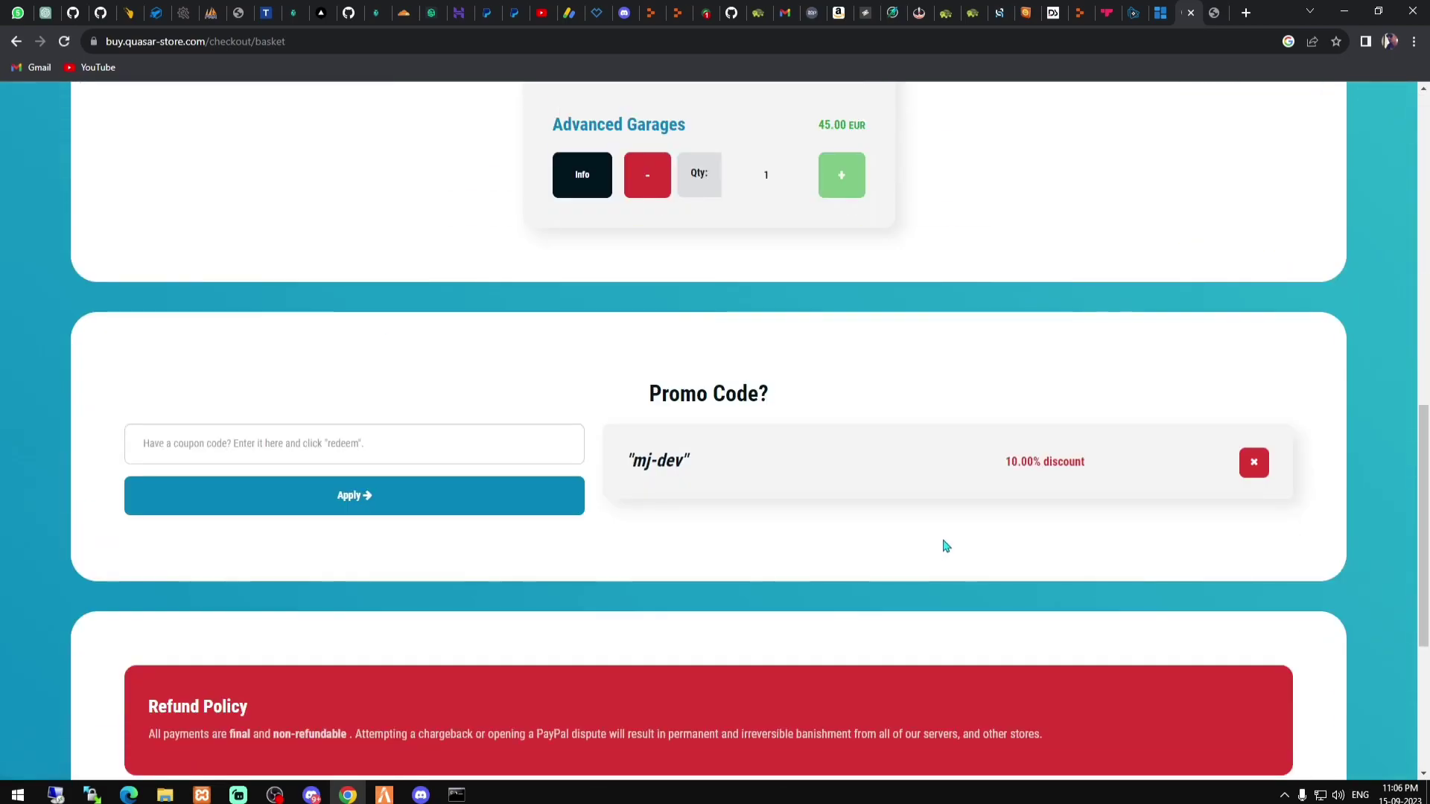
drag(993, 472, 1114, 472)
click(1089, 482)
scroll(981, 488, up, 9)
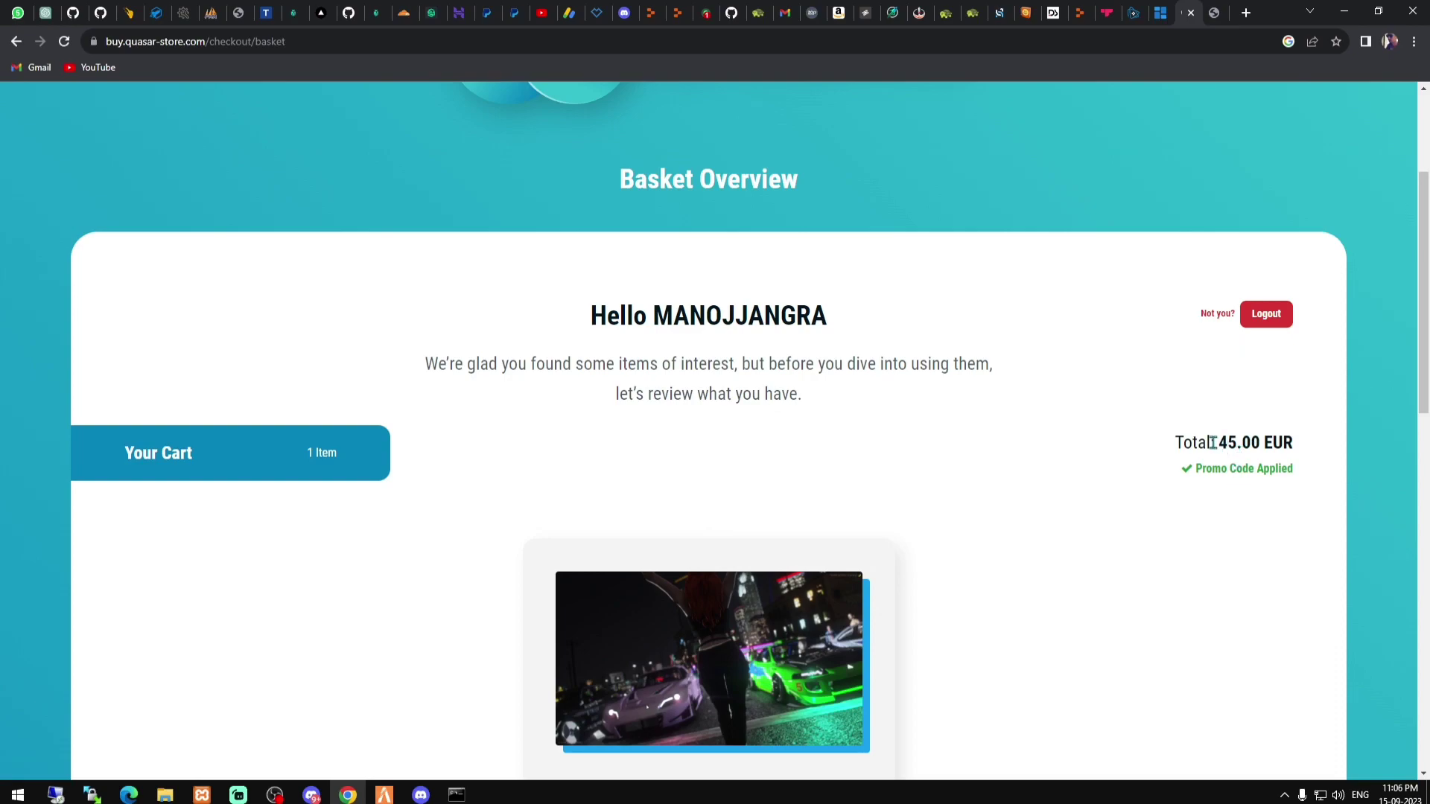
drag(1216, 443, 1238, 442)
click(1234, 414)
scroll(1226, 425, down, 5)
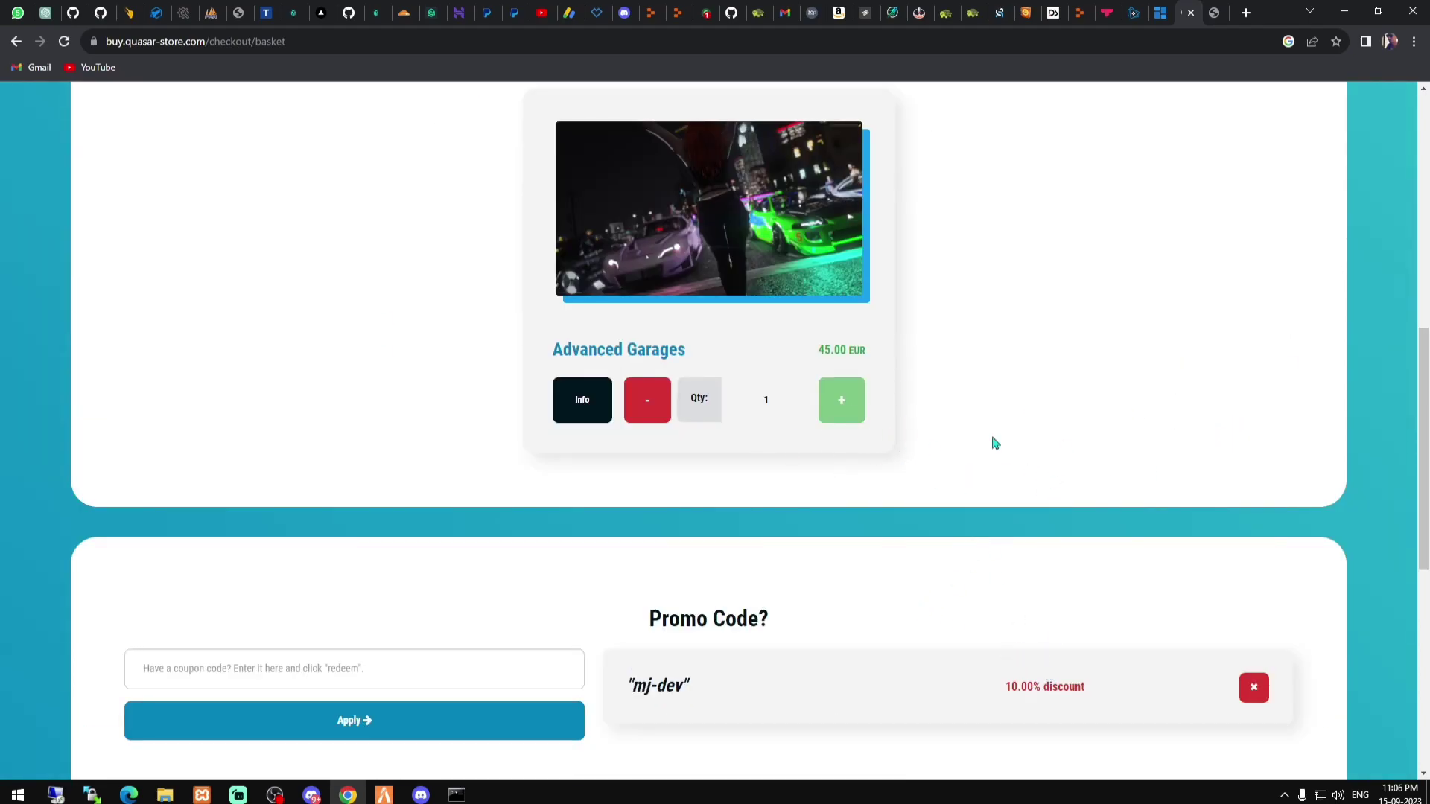
scroll(1040, 419, up, 5)
scroll(1039, 619, down, 5)
scroll(1091, 262, up, 3)
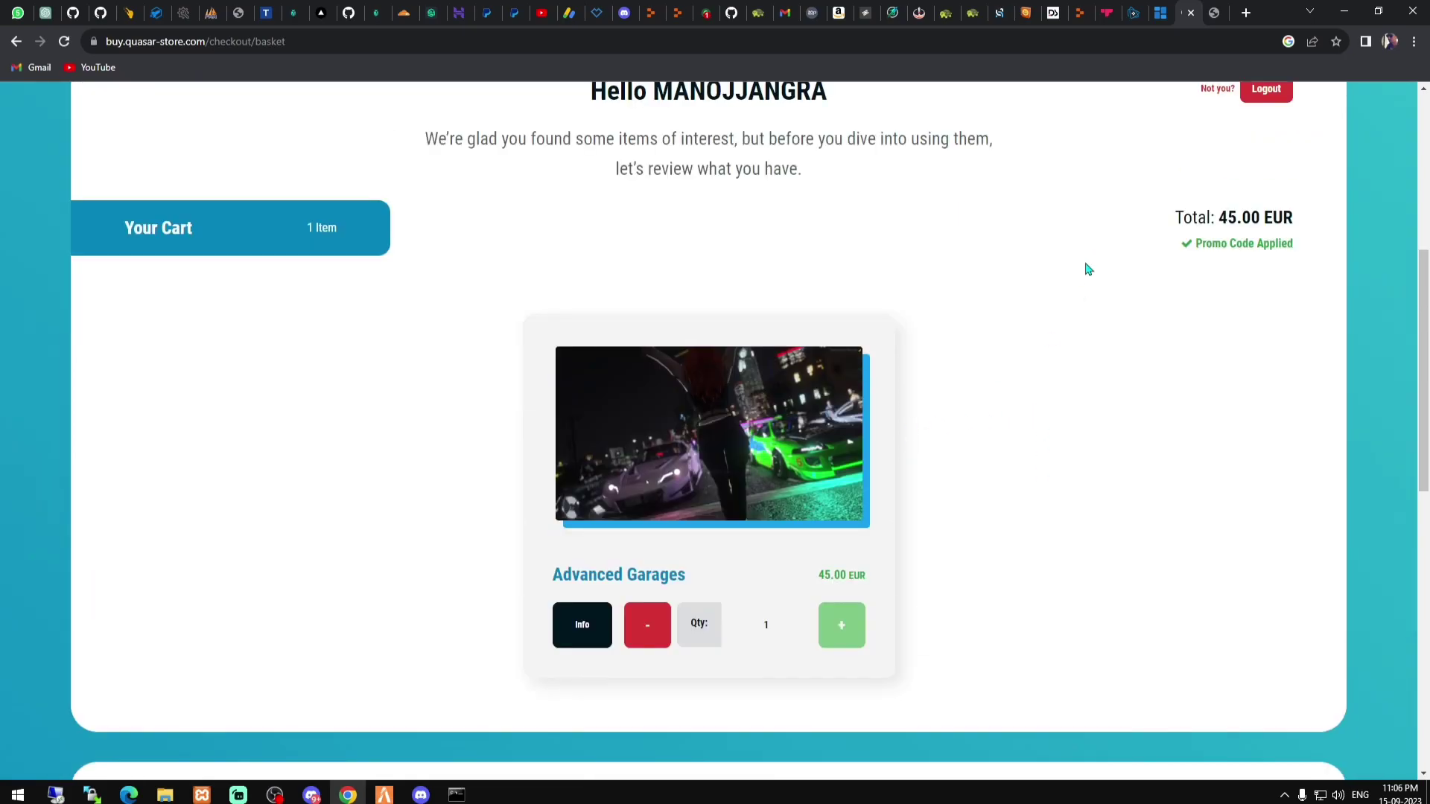
scroll(745, 216, up, 2)
scroll(886, 313, up, 3)
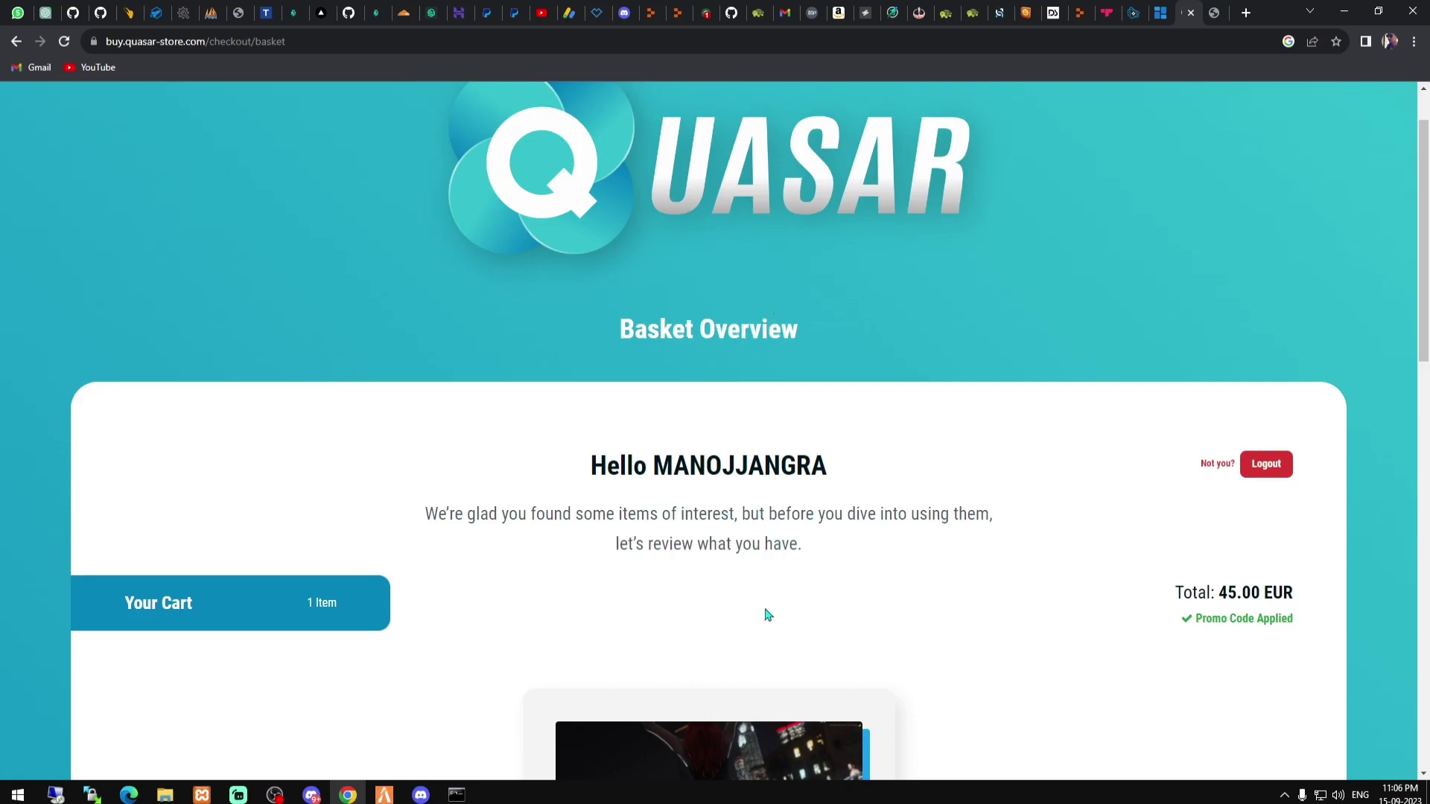
scroll(835, 390, down, 3)
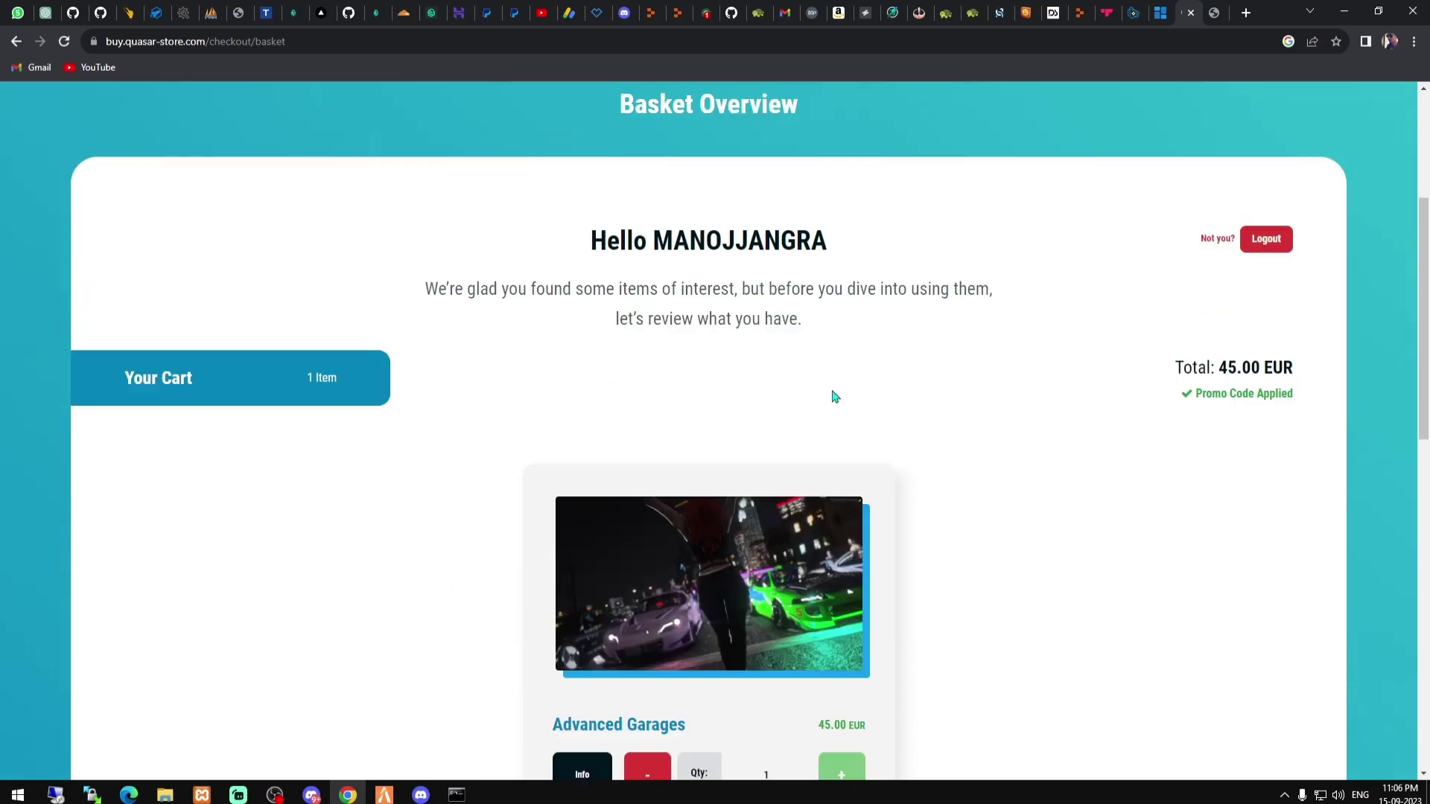
scroll(771, 351, down, 12)
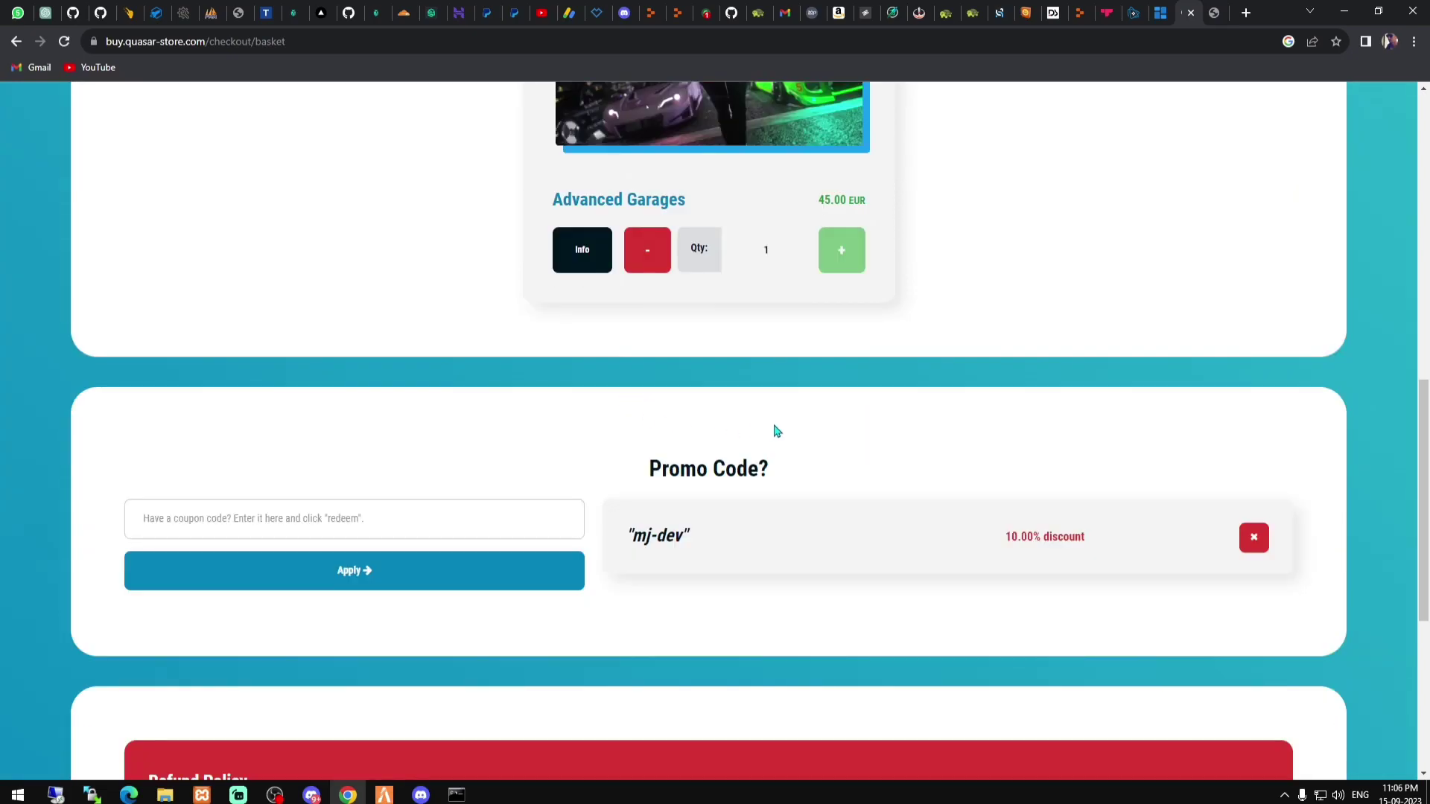
scroll(859, 467, up, 12)
scroll(859, 467, up, 4)
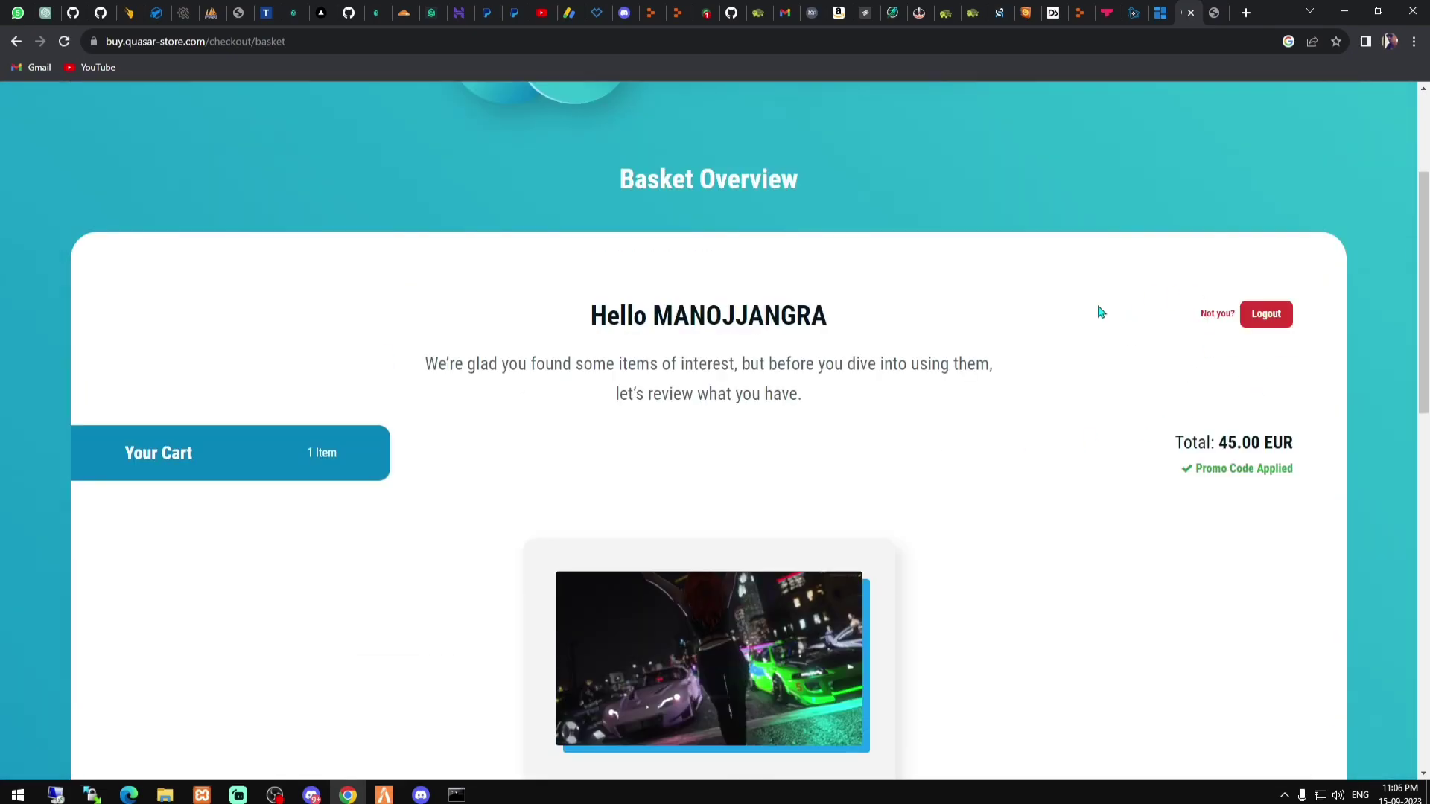
scroll(1222, 356, down, 10)
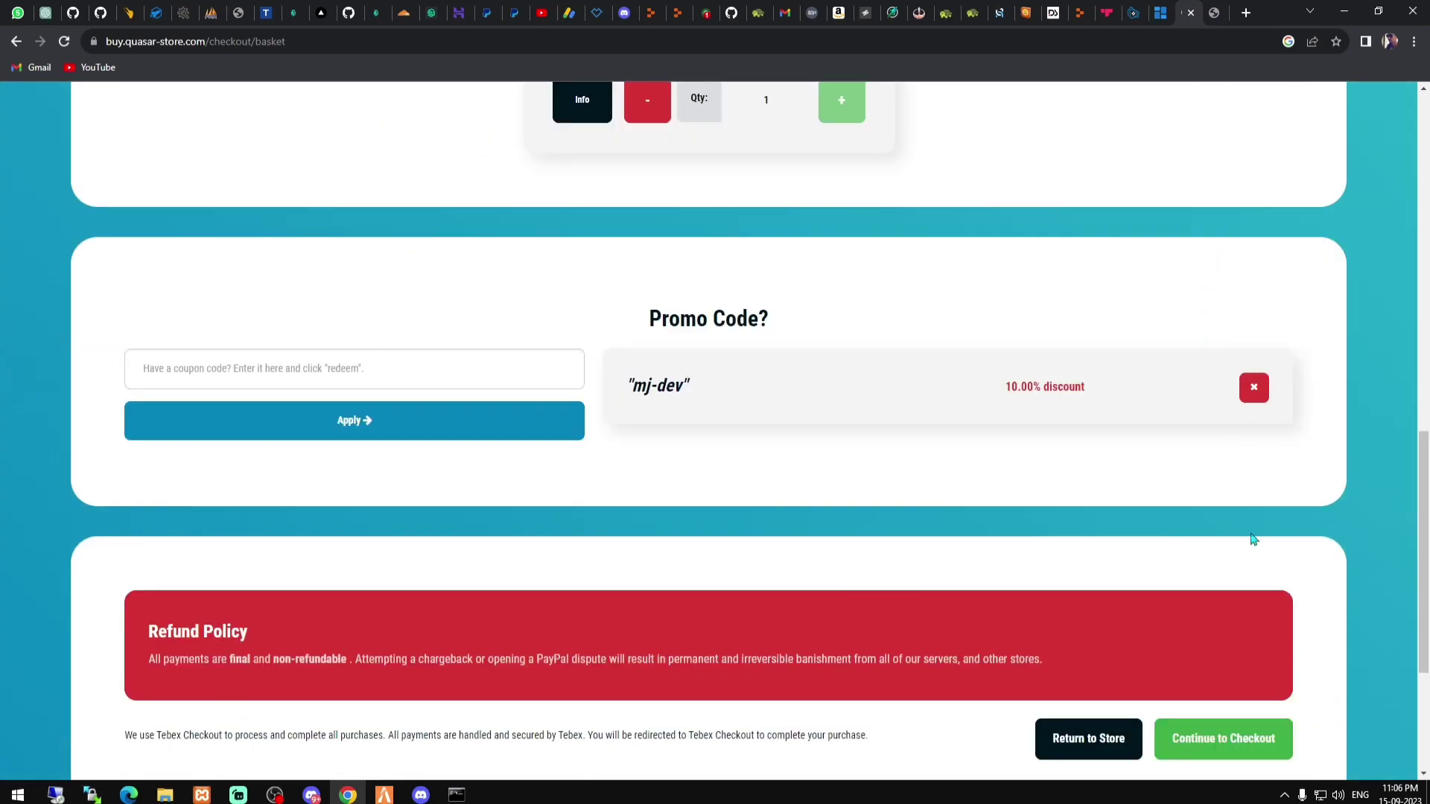
click(1288, 728)
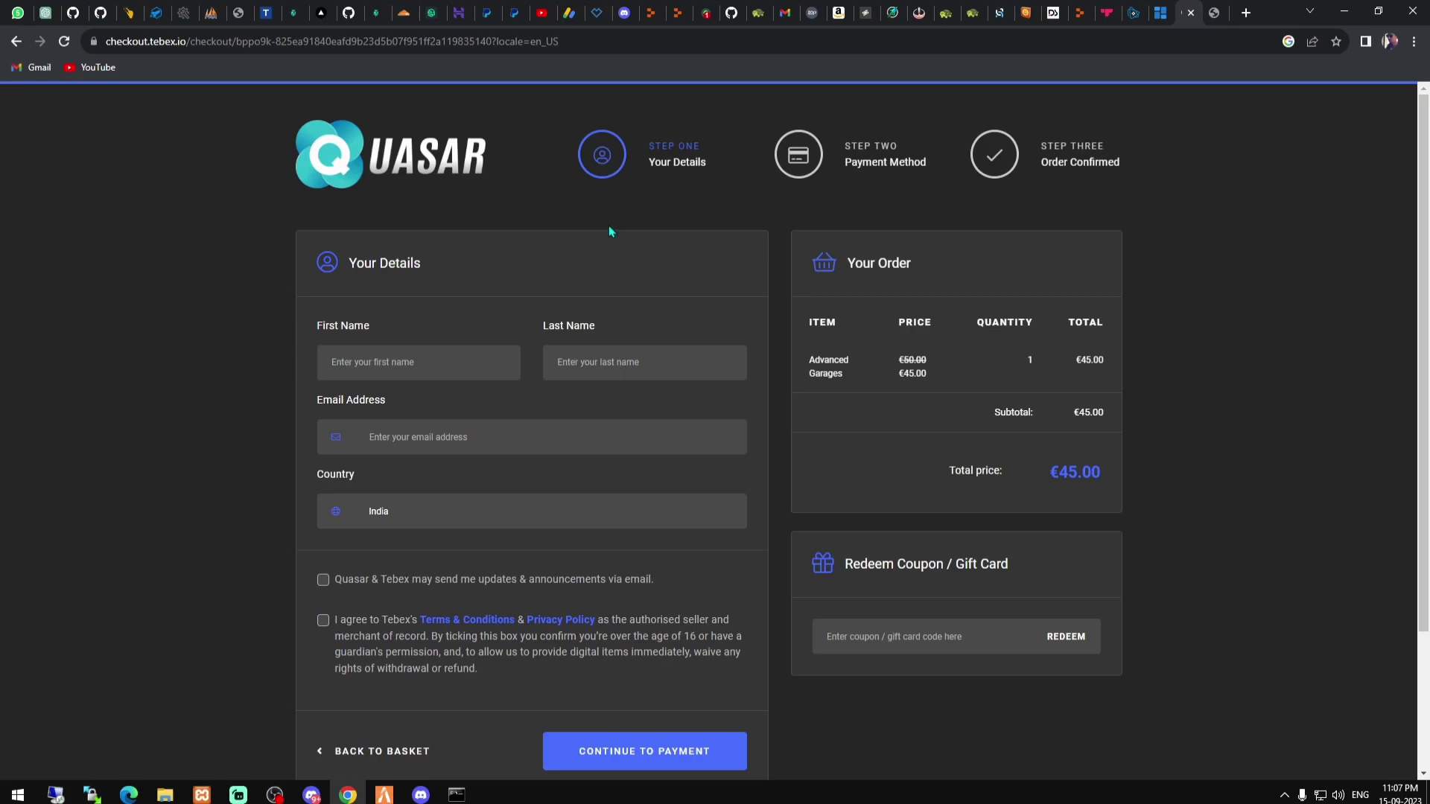
Check the €45.00 order summary, then switch to the Keymaster granted assets list
triple_click(1100, 154)
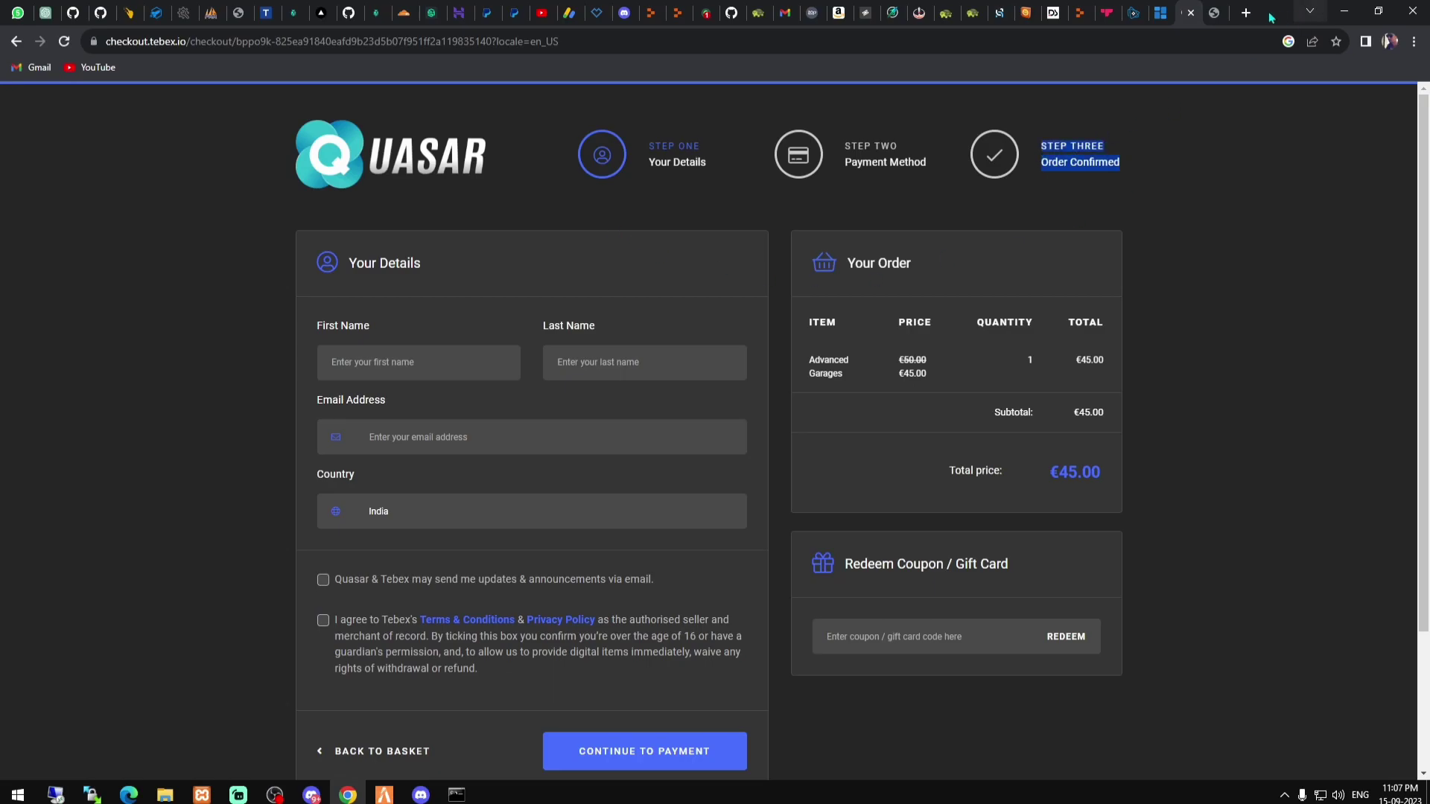
click(1218, 13)
scroll(403, 196, down, 5)
scroll(402, 196, up, 5)
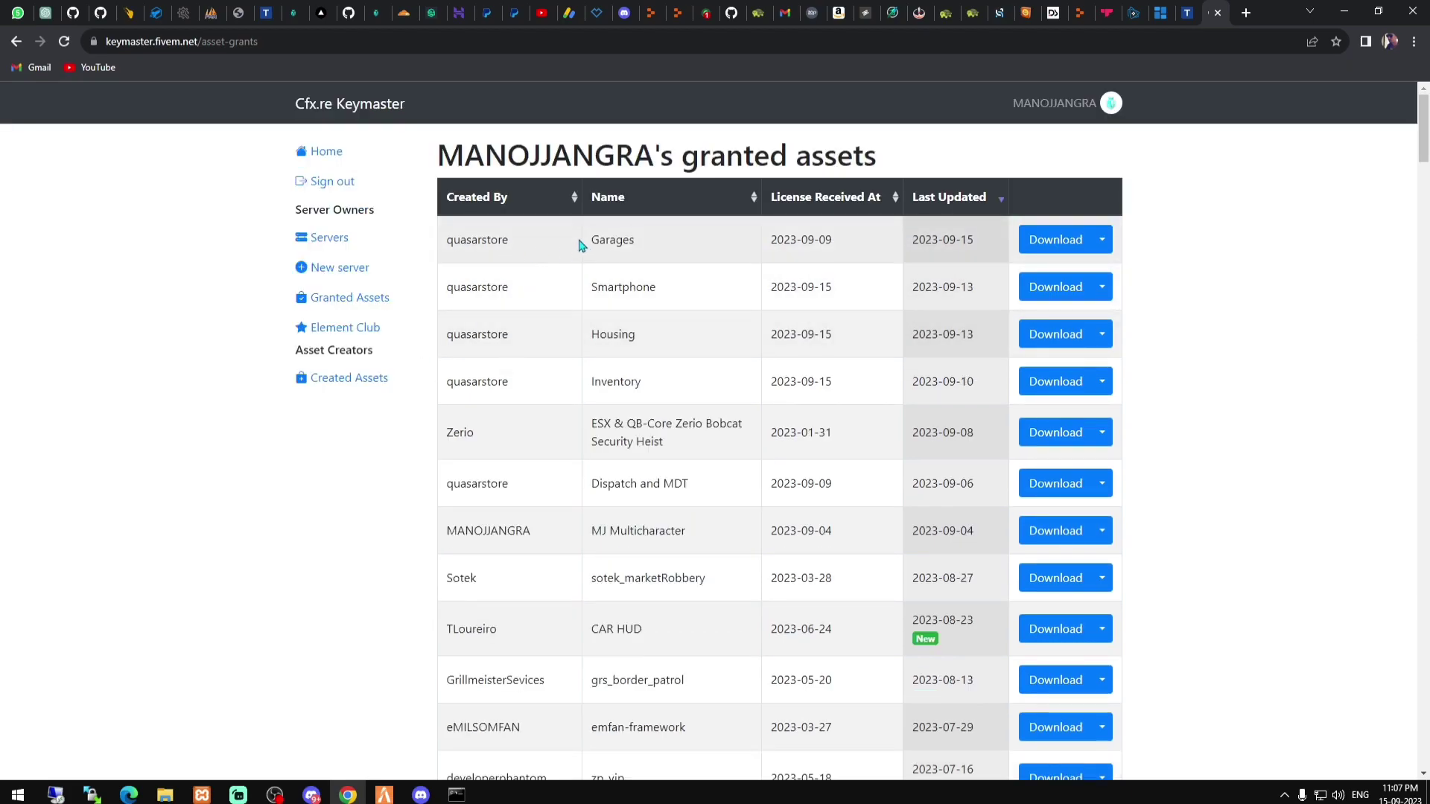
Download quasarstore's Garages asset from Keymaster
drag(584, 242, 638, 248)
drag(450, 237, 510, 240)
click(1043, 246)
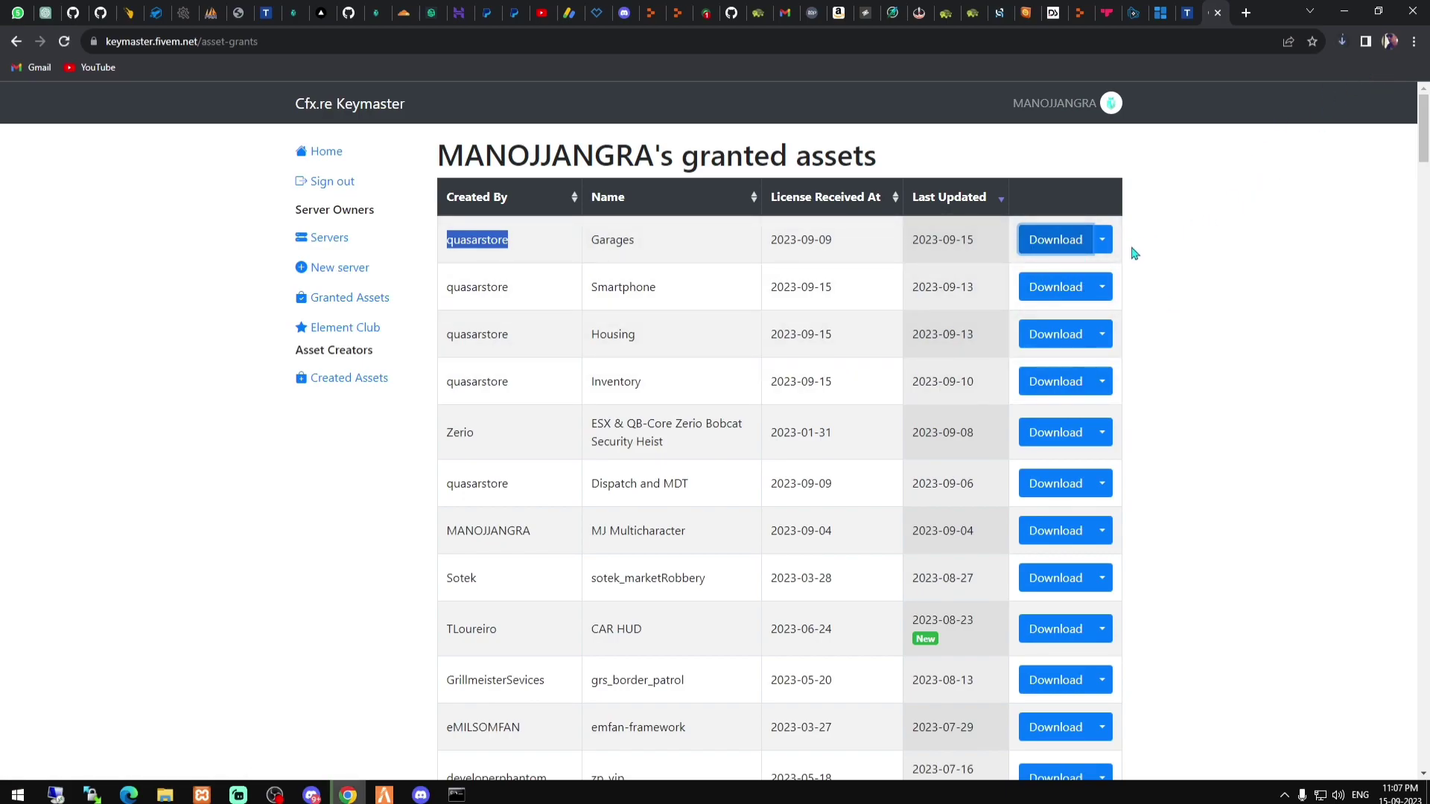
Open the downloaded [advancedgarages].pack.zip, select its [advancedgarages] folder, and bring up the resources folder
click(1343, 43)
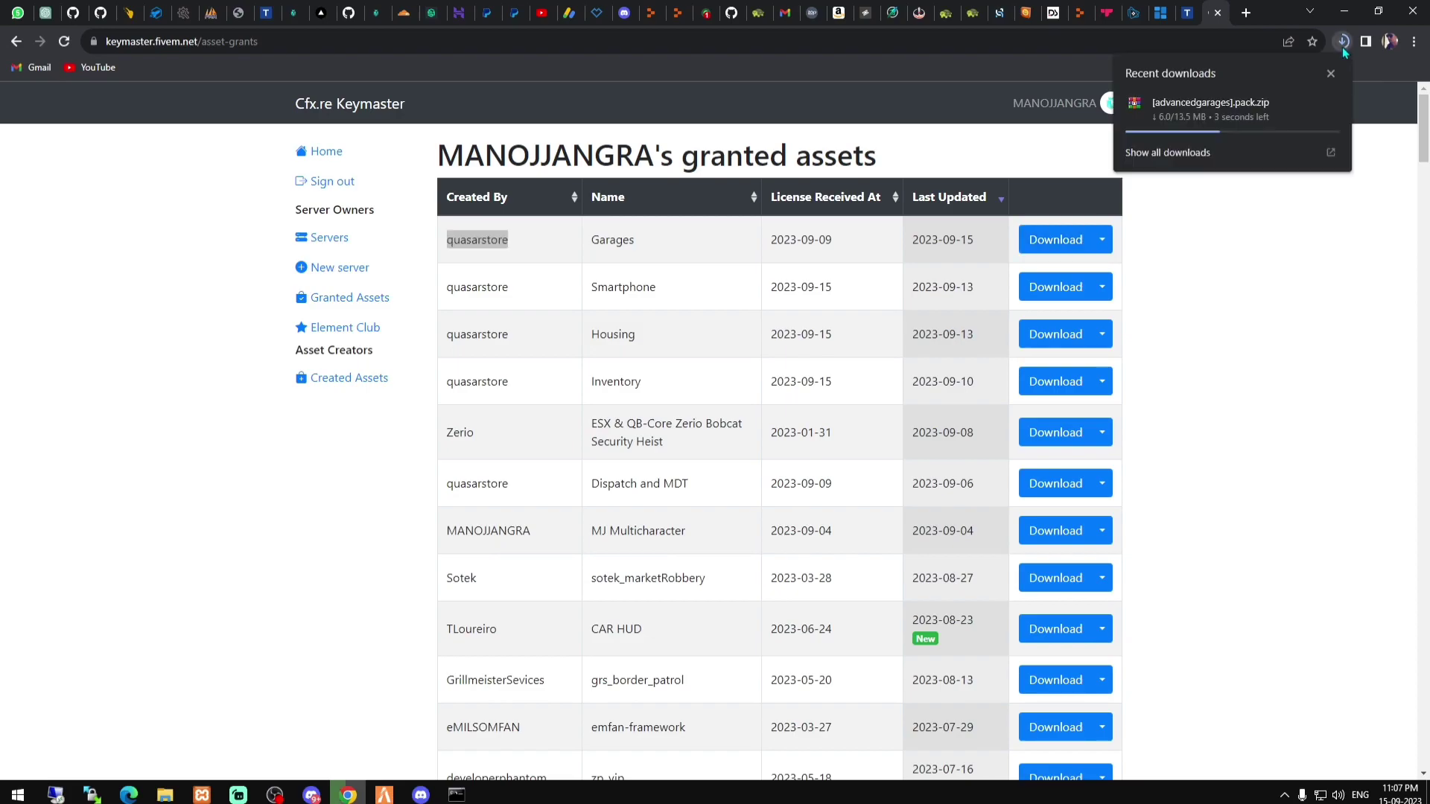
click(1225, 139)
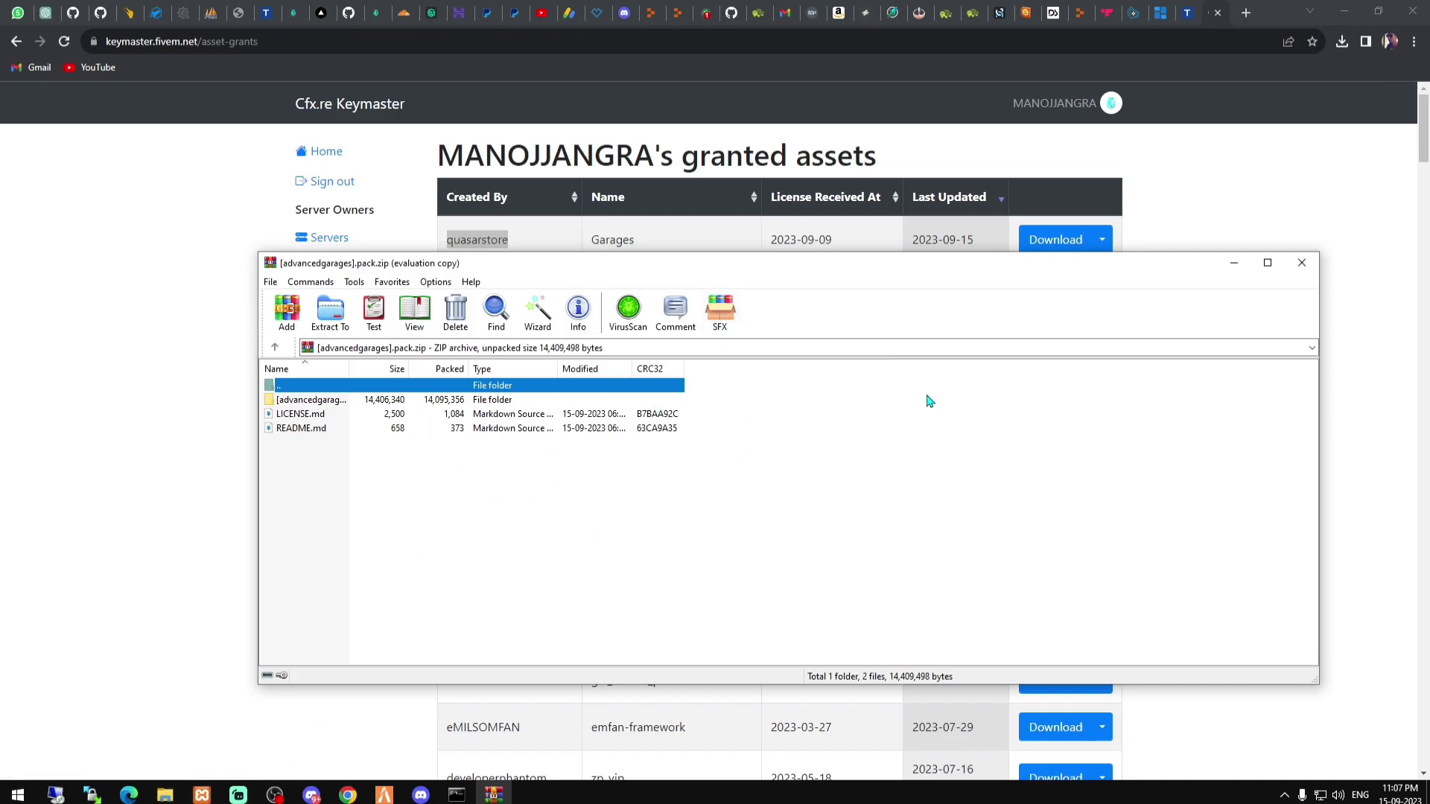
click(397, 401)
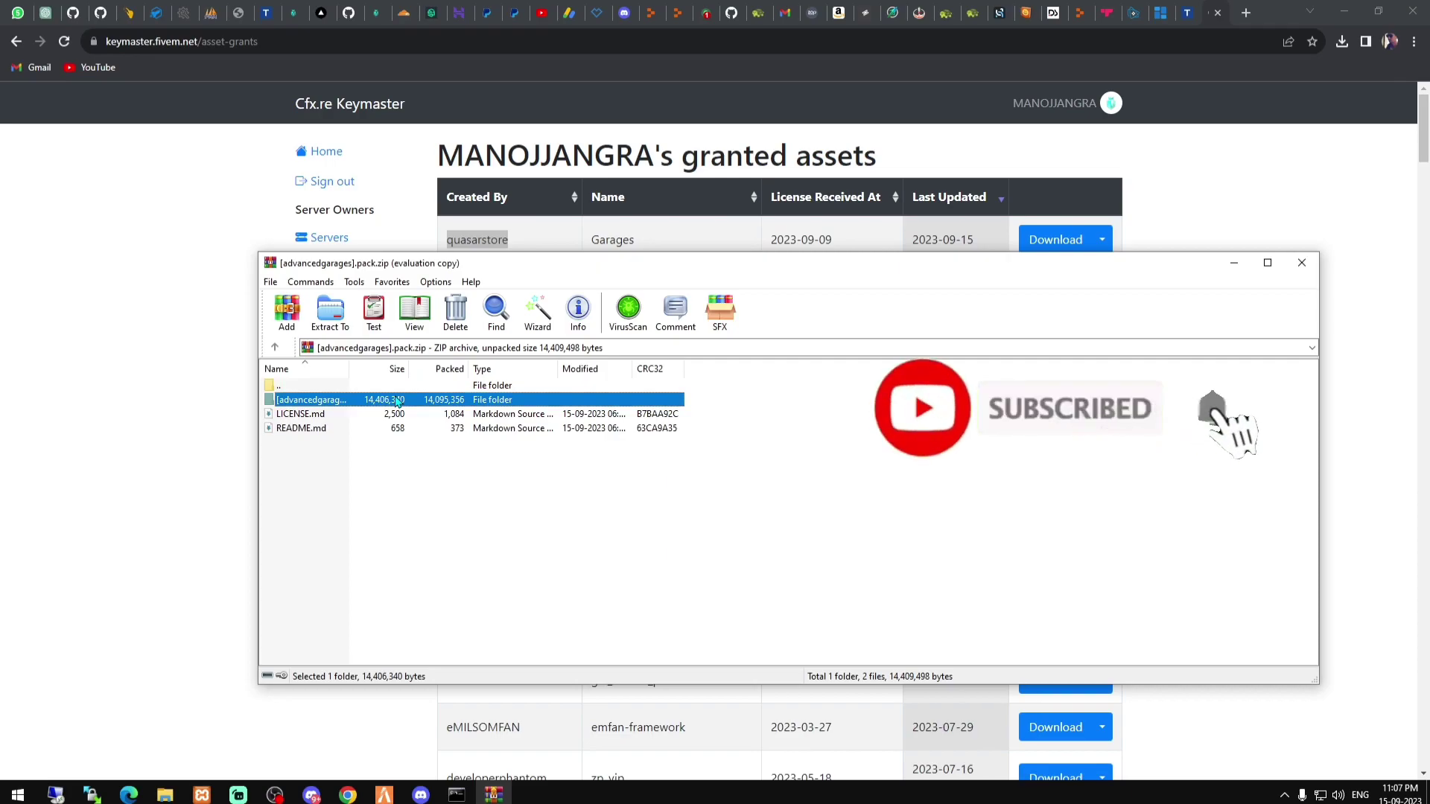
click(164, 795)
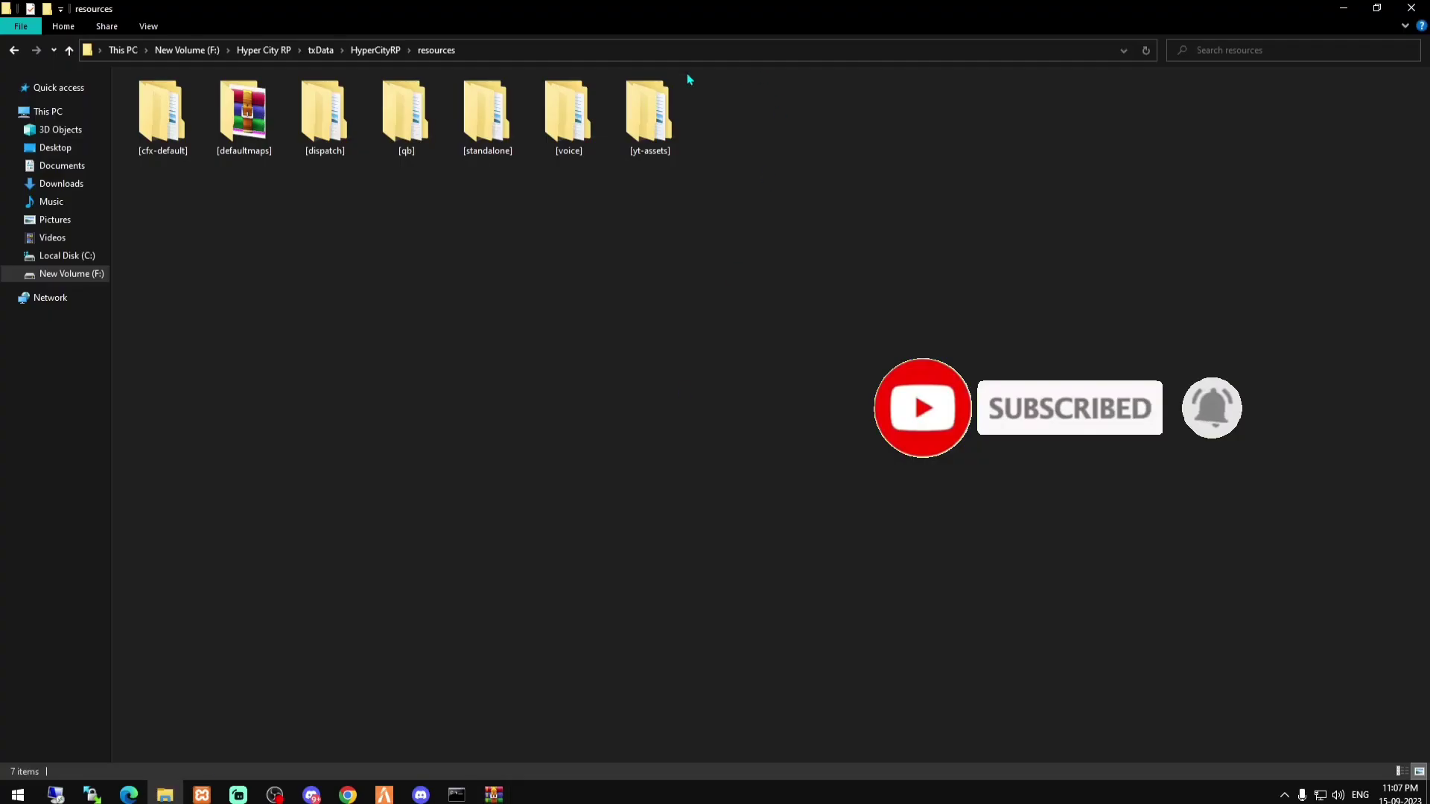
Move the [advancedgarages] folder from the archive into the server's resources folder
double_click(647, 120)
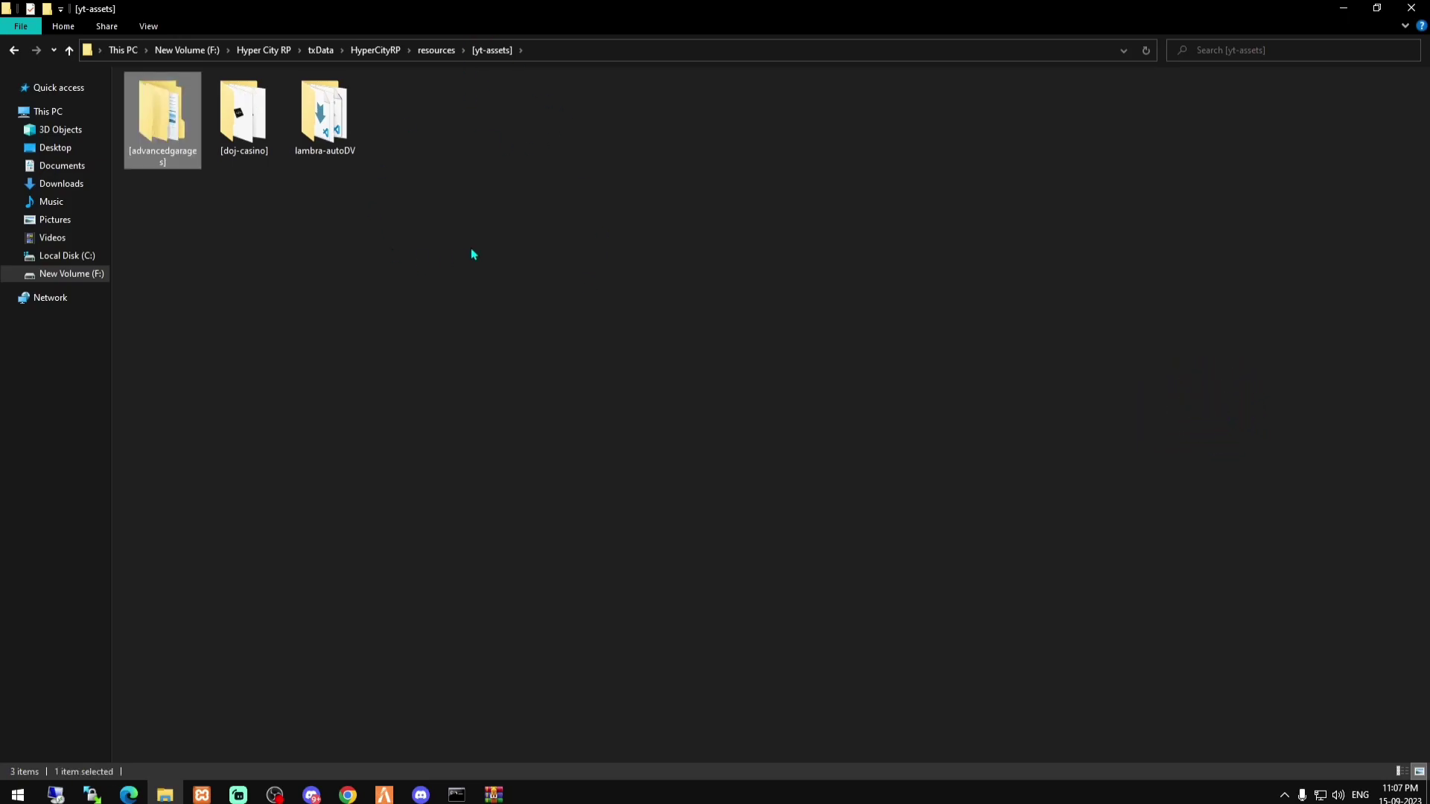
drag(168, 112, 437, 54)
click(437, 52)
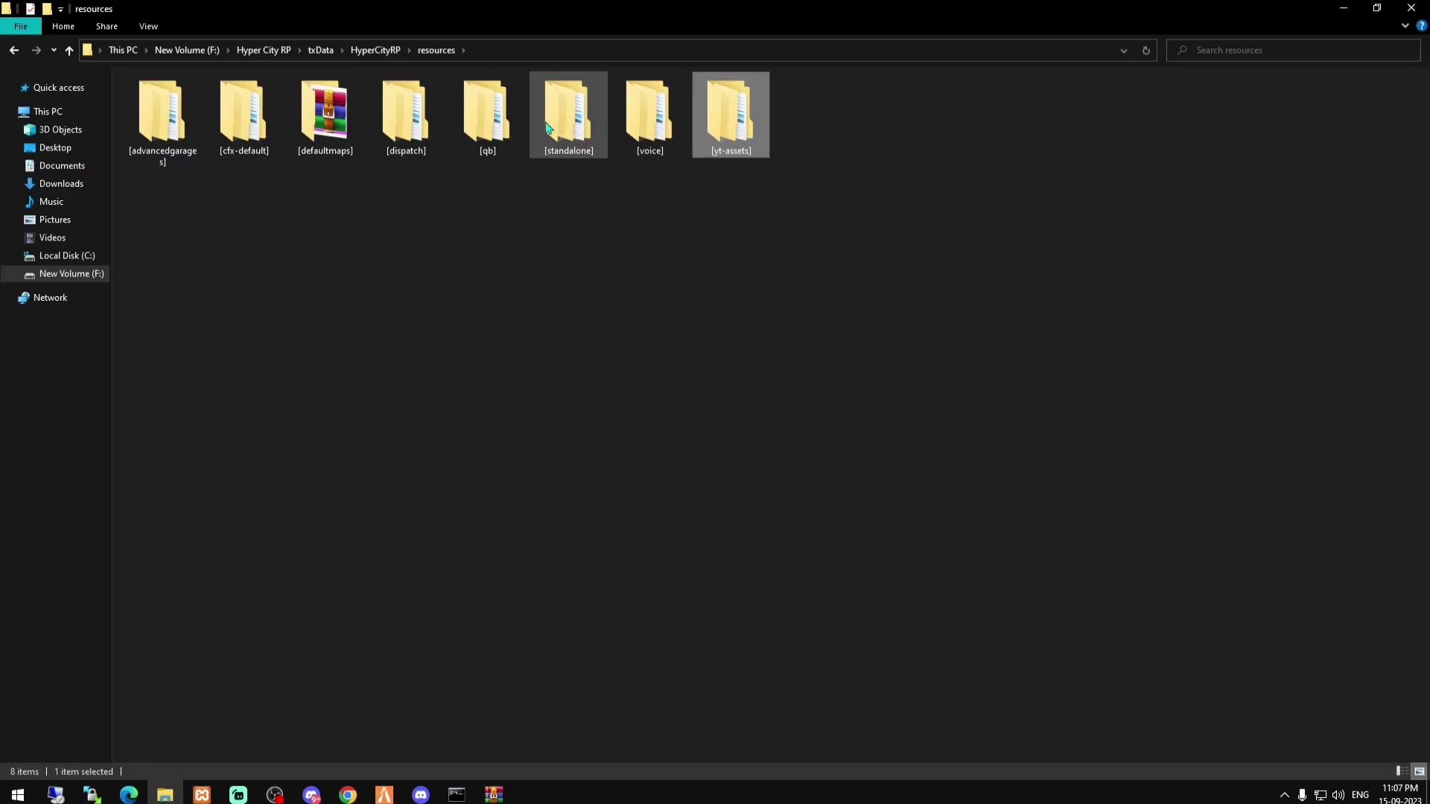
click(211, 127)
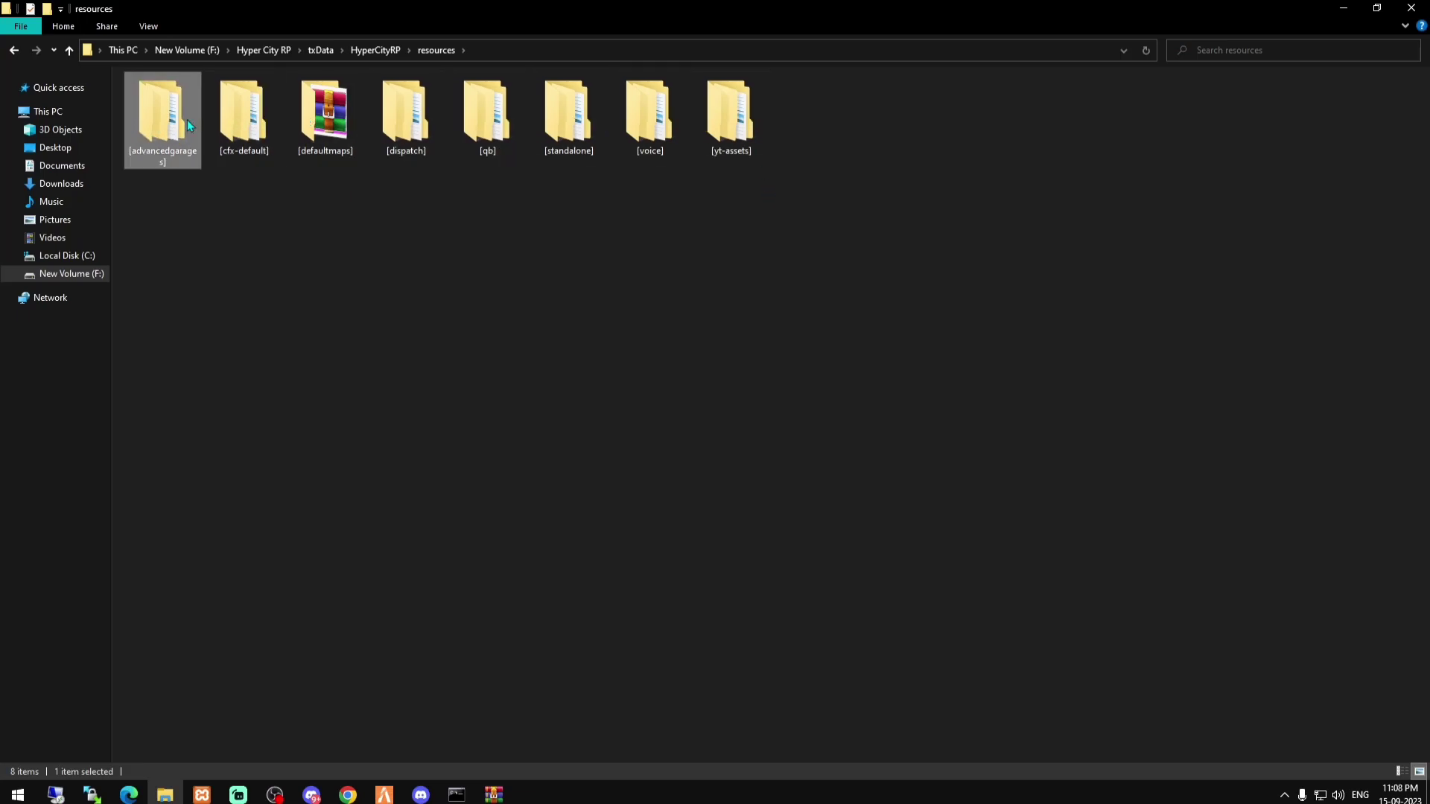
double_click(186, 120)
click(450, 52)
key(F2)
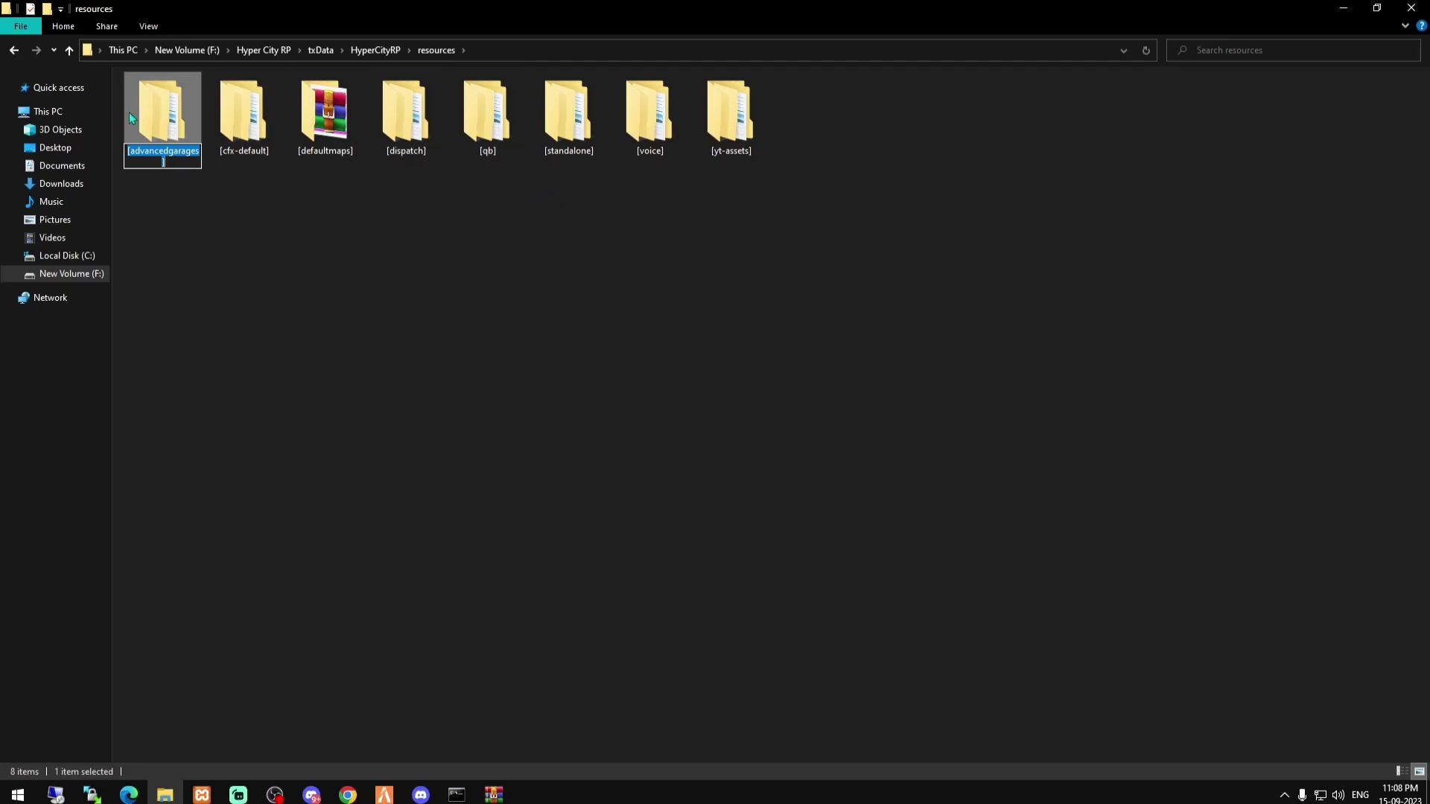
key(Escape)
Move qs-advancedgarages up into resources and open the qb SQL file from [sql] in HeidiSQL
double_click(169, 131)
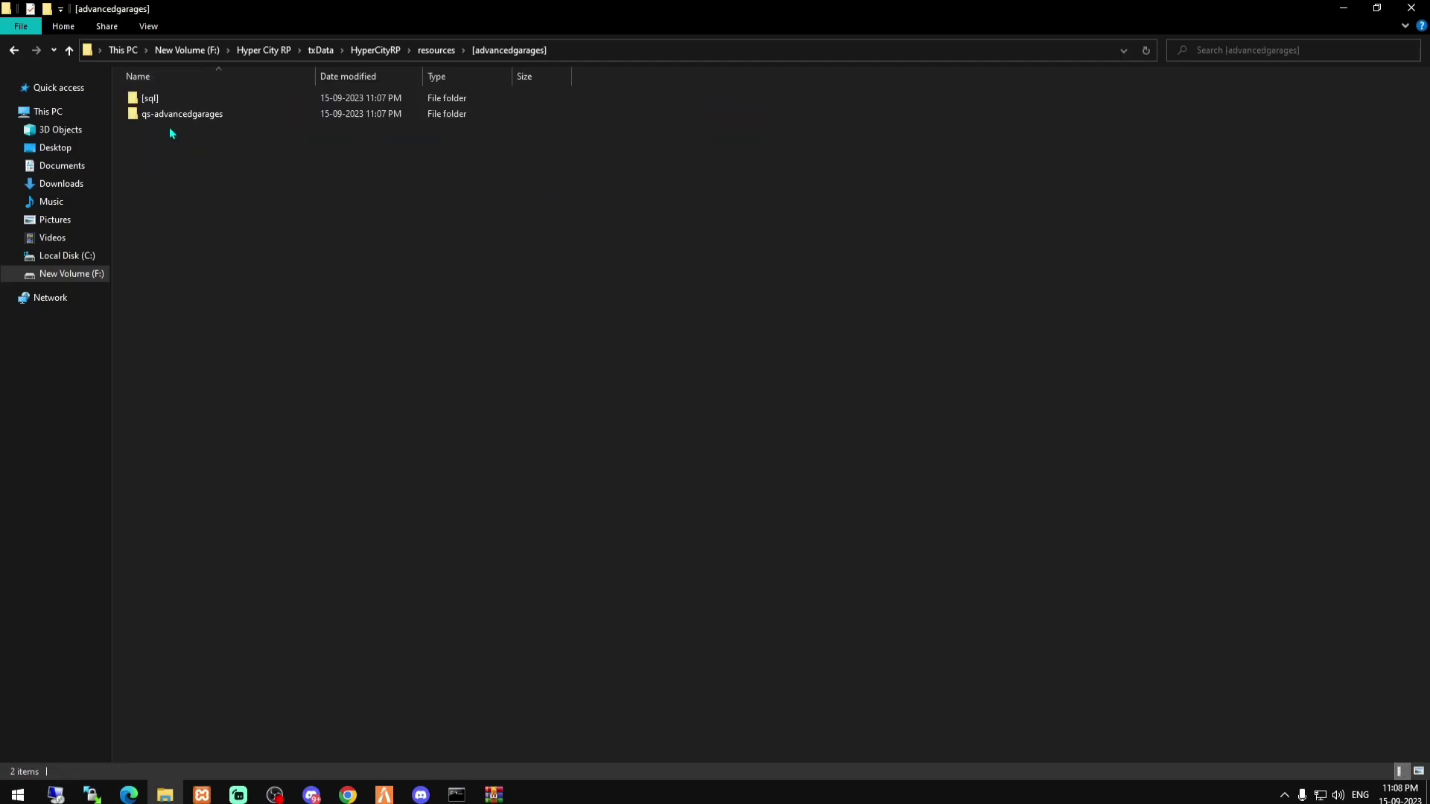
click(220, 116)
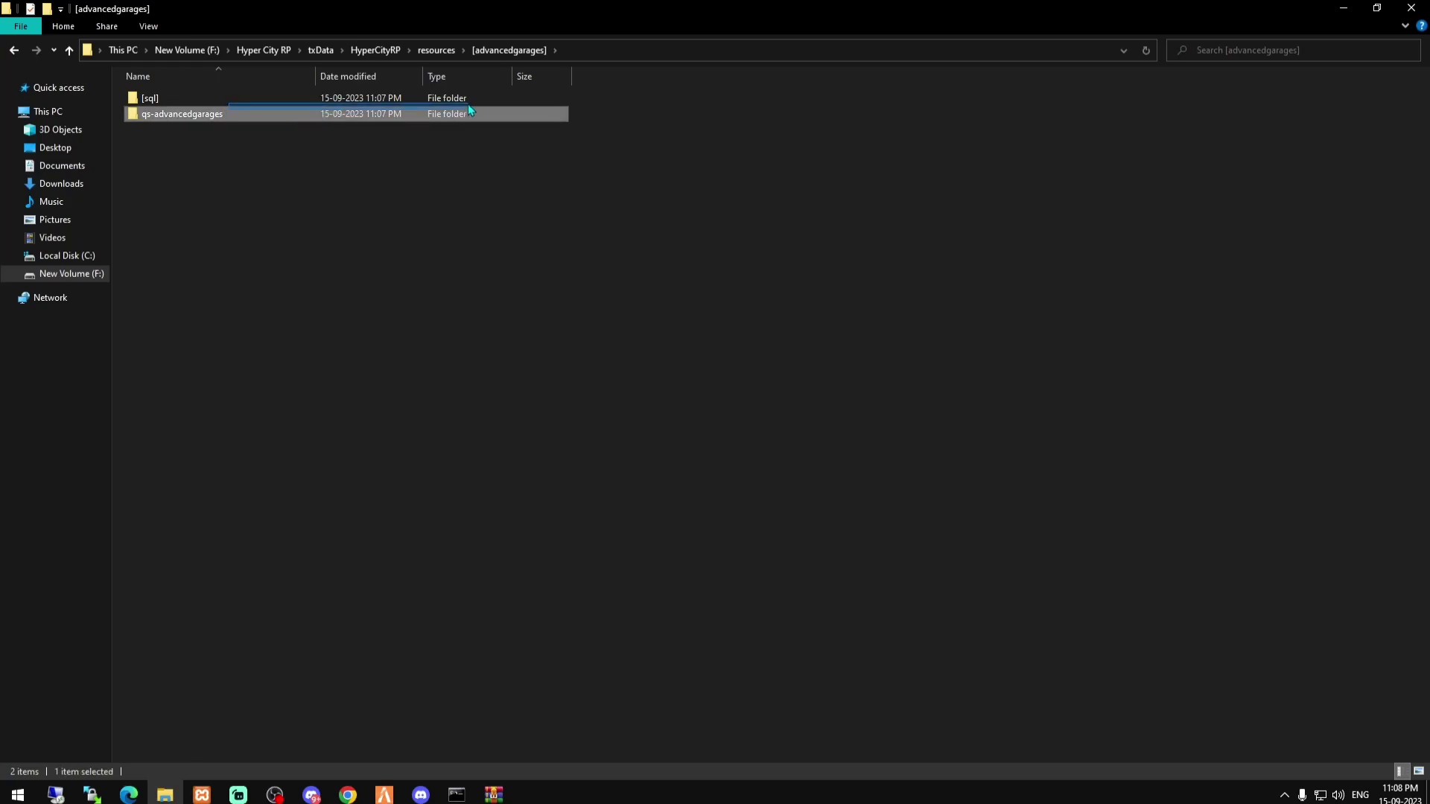
drag(467, 114, 447, 55)
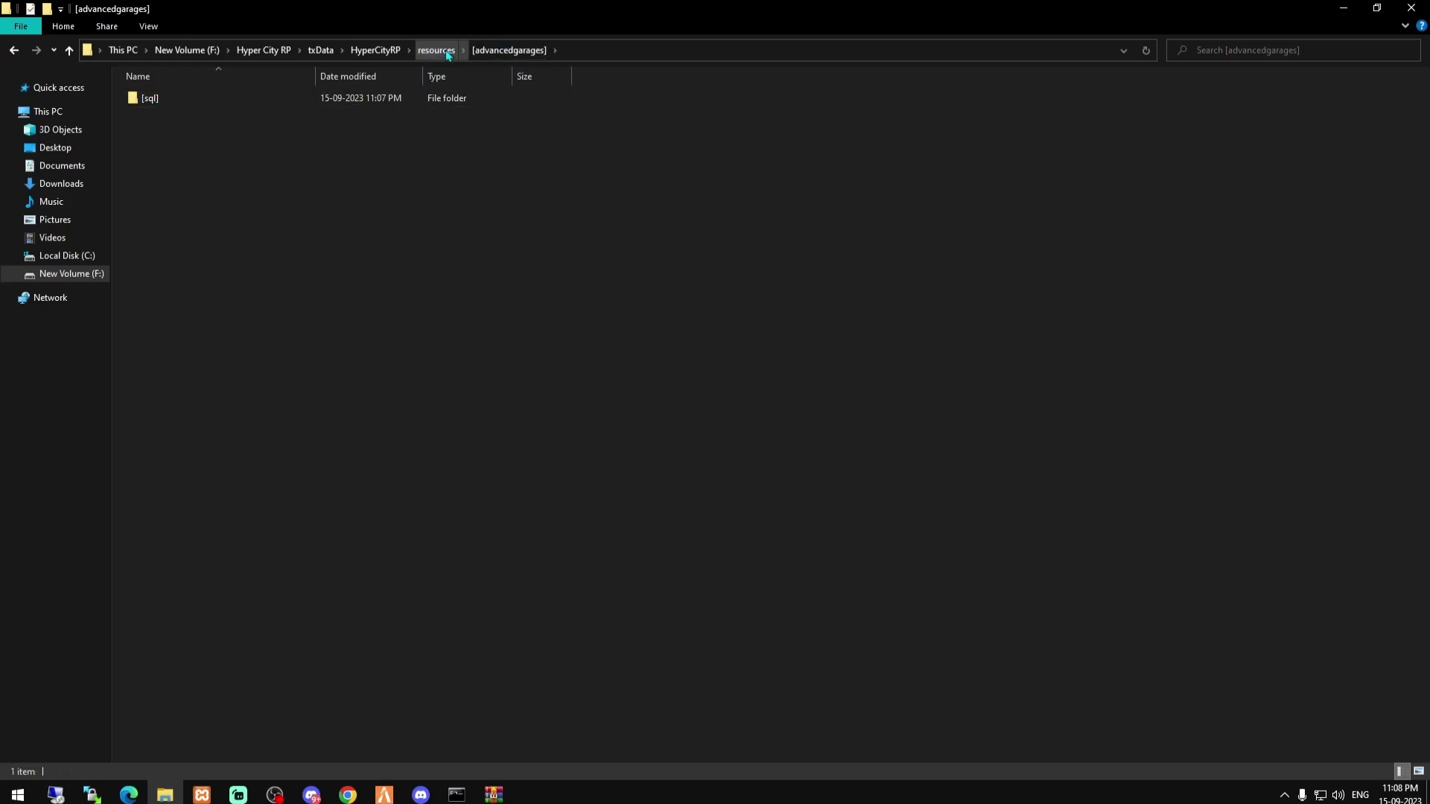
double_click(358, 97)
double_click(207, 113)
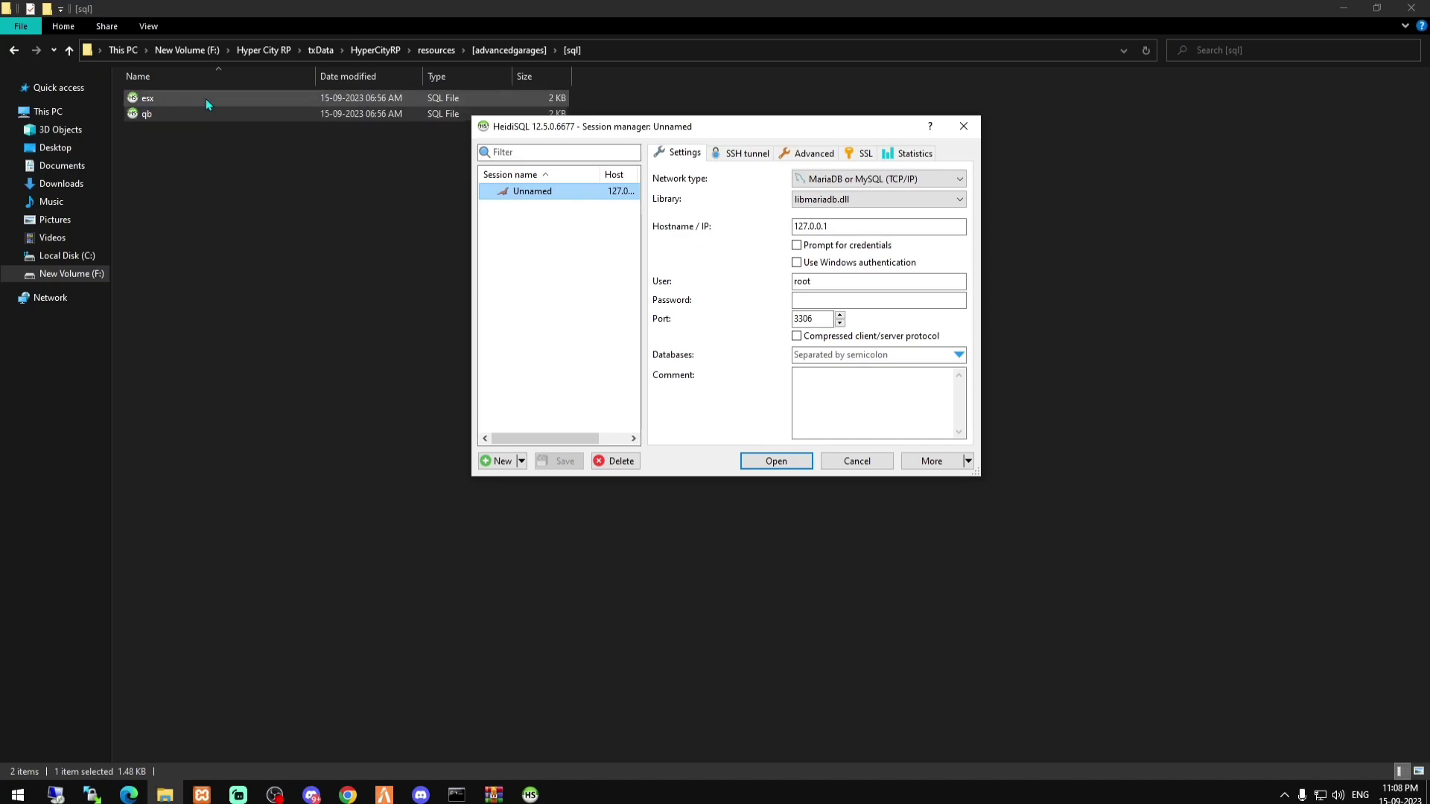
Connect to the local database, execute qb.sql on qbcoreframework, dismiss the 2 warnings, and close HeidiSQL
click(798, 463)
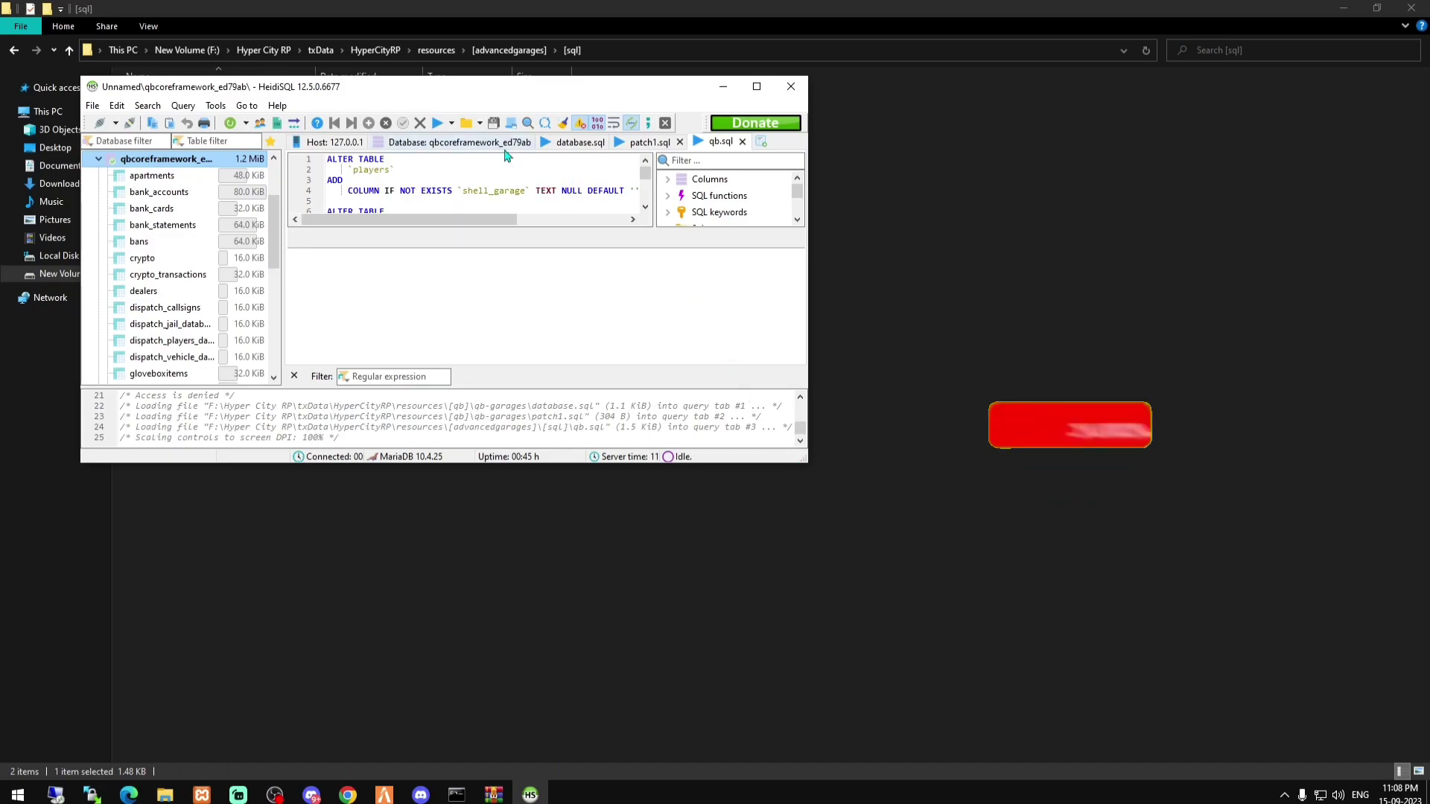
key(F9)
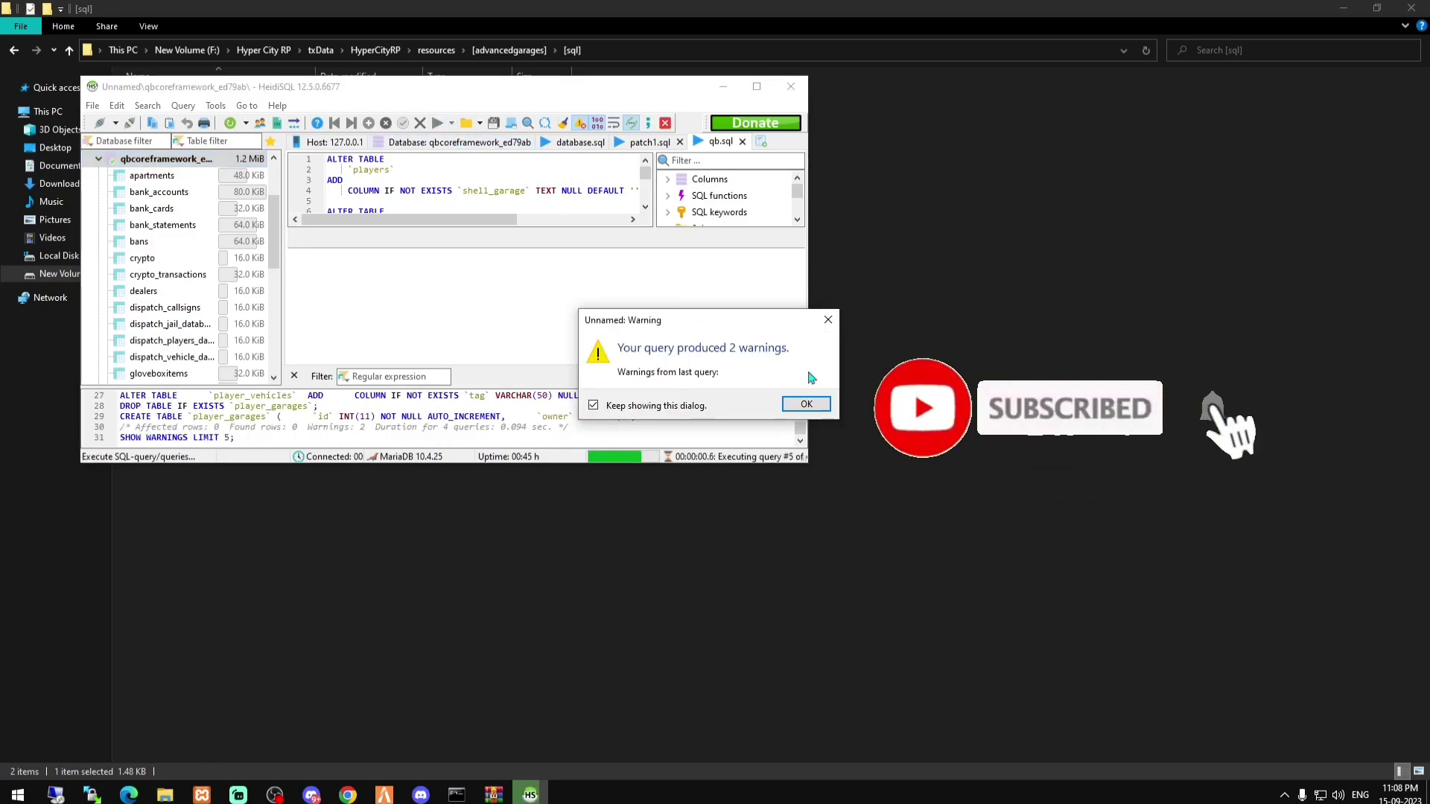
click(806, 404)
click(800, 91)
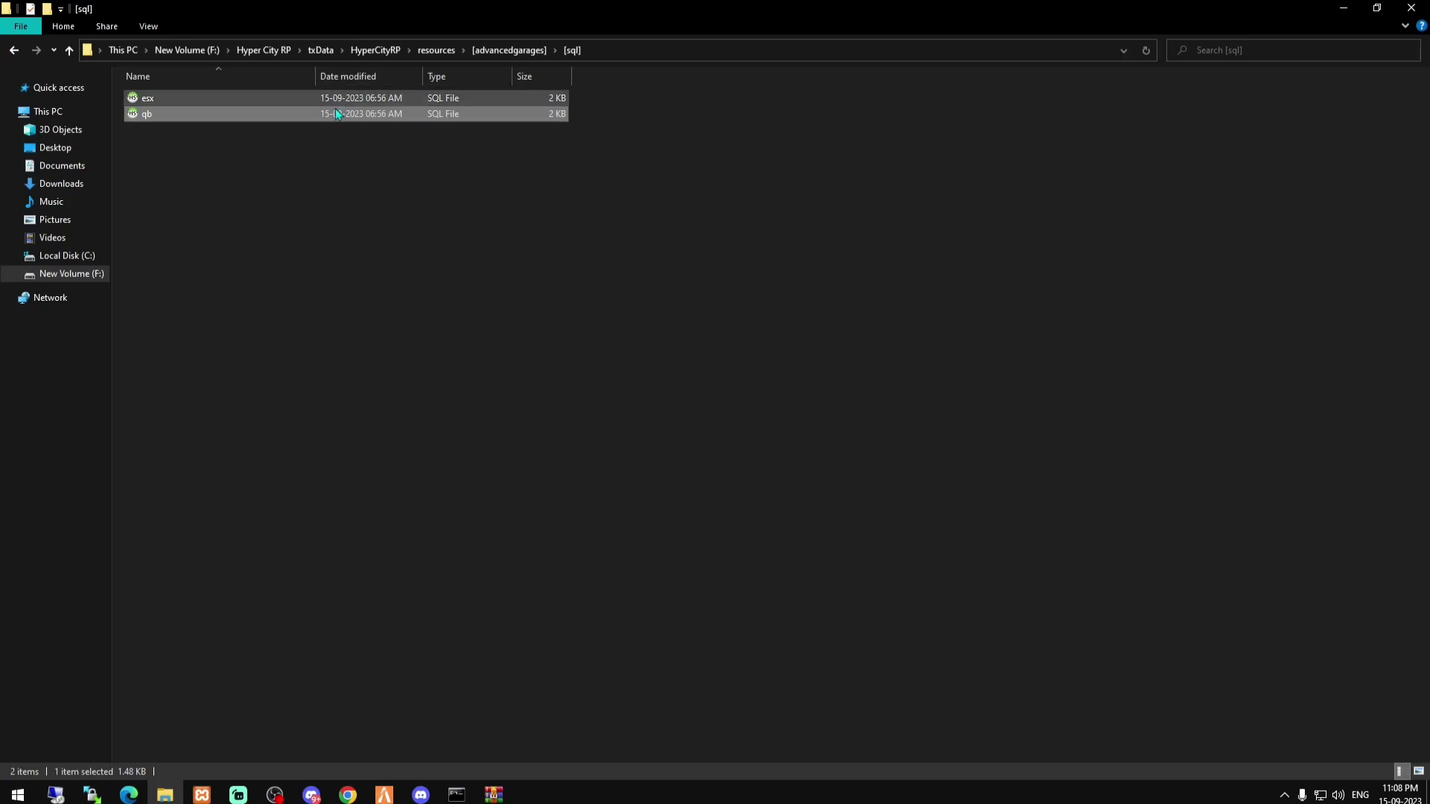
Delete the leftover [advancedgarages] folder and move qs-advancedgarages into [yt-assets]
click(510, 50)
click(437, 50)
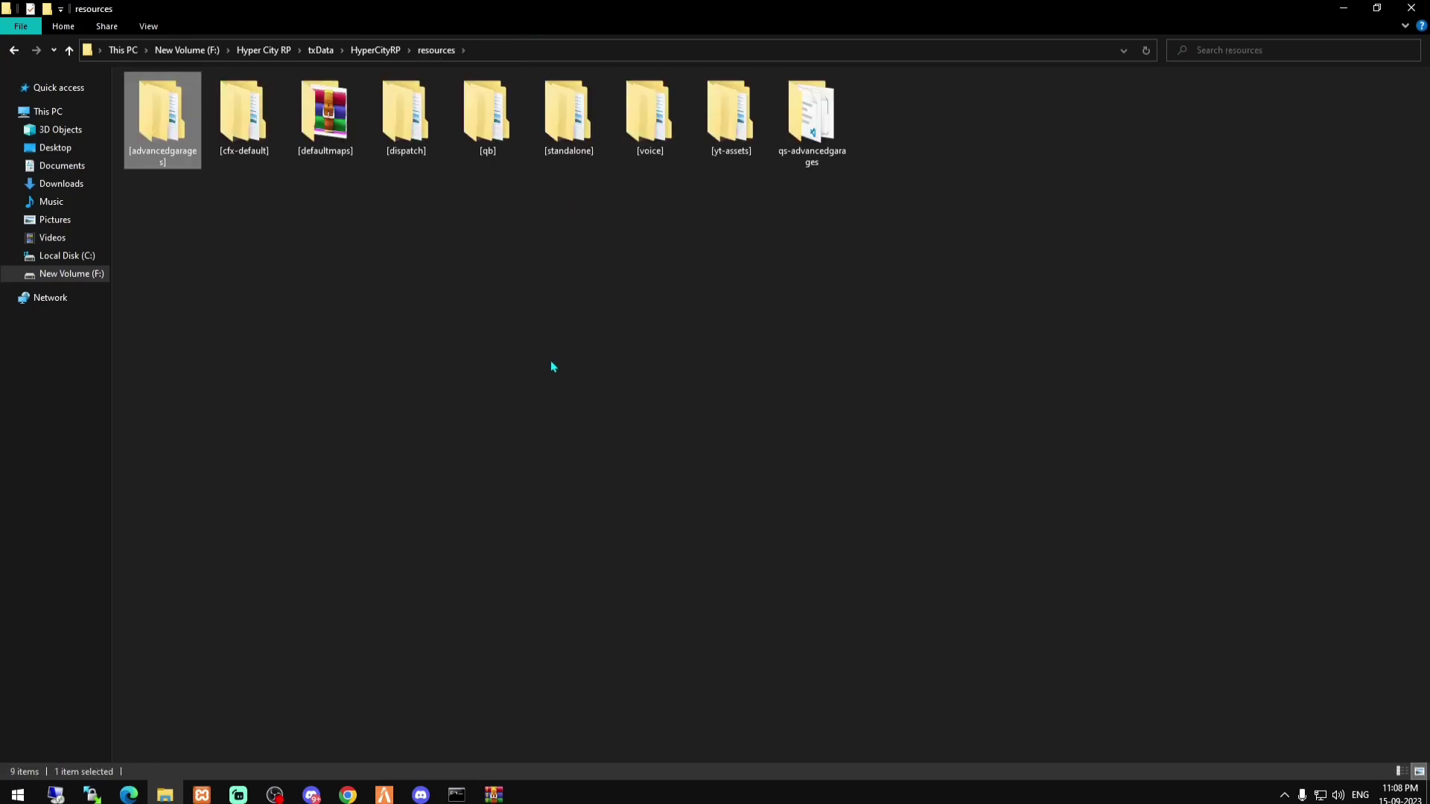
key(Delete)
click(752, 136)
drag(728, 127, 653, 134)
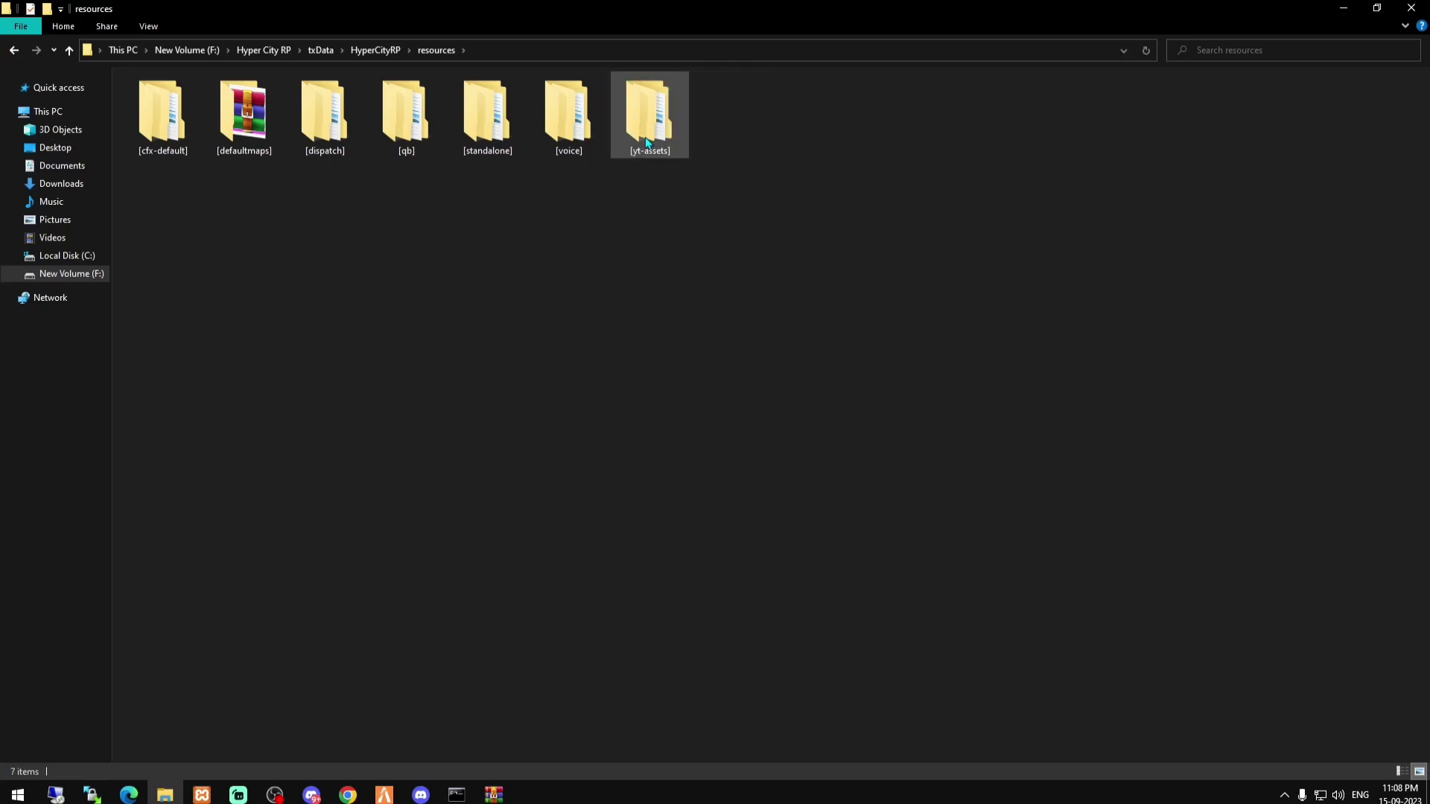
Open qs-advancedgarages' config/config.lua in the code editor
double_click(654, 137)
double_click(310, 97)
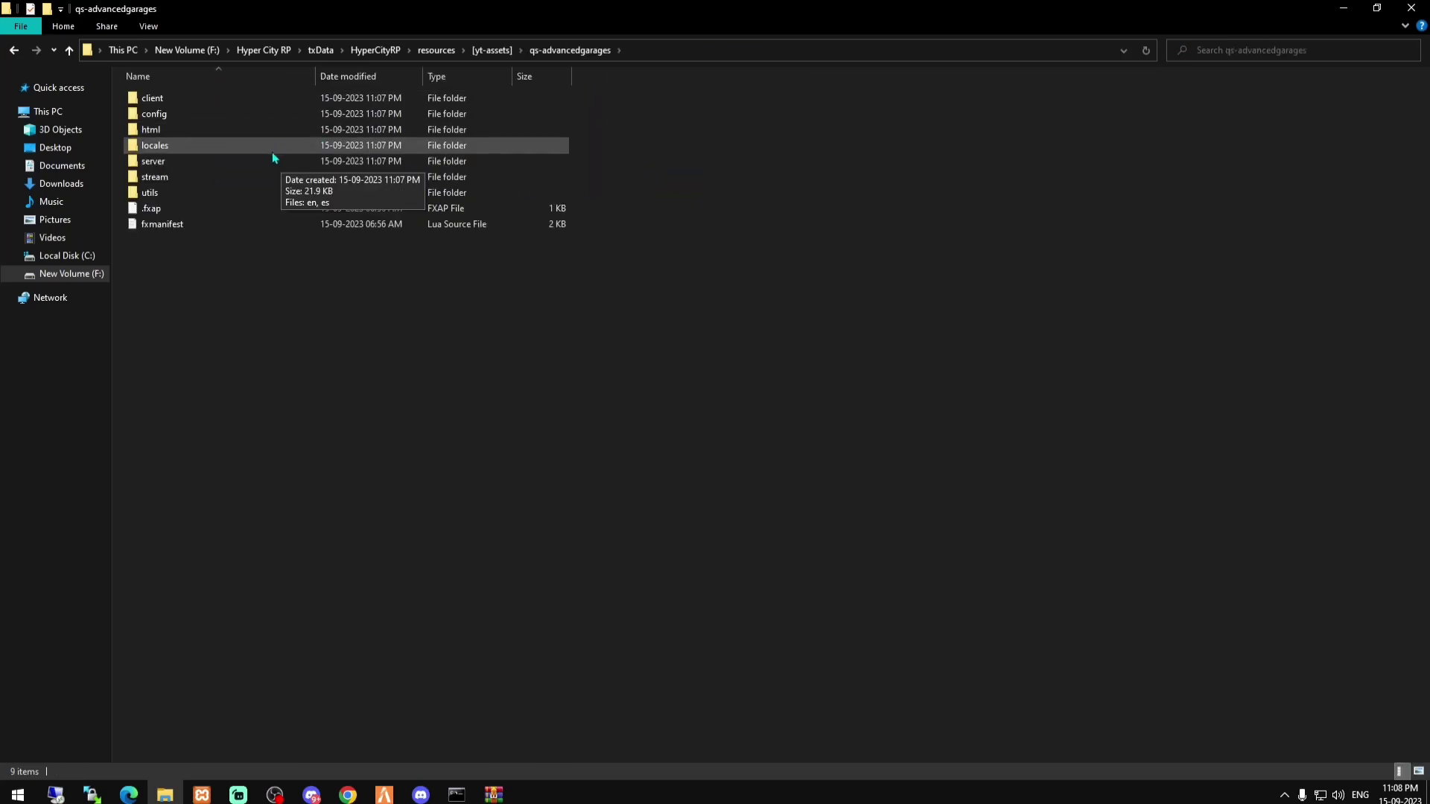
double_click(214, 113)
double_click(161, 98)
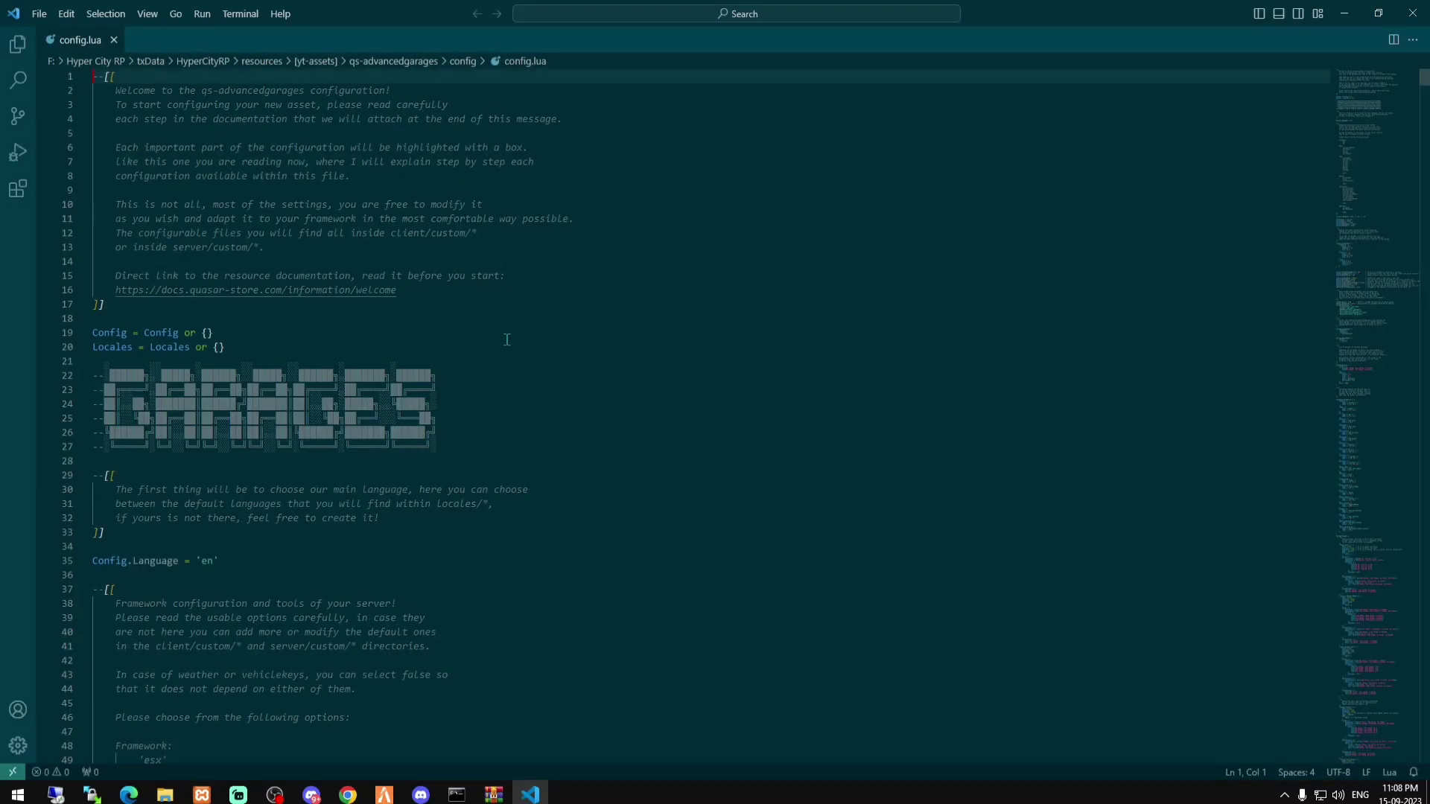
Change the framework value on line 99 from 'esx' to 'qb'
scroll(466, 350, down, 5)
scroll(466, 351, down, 12)
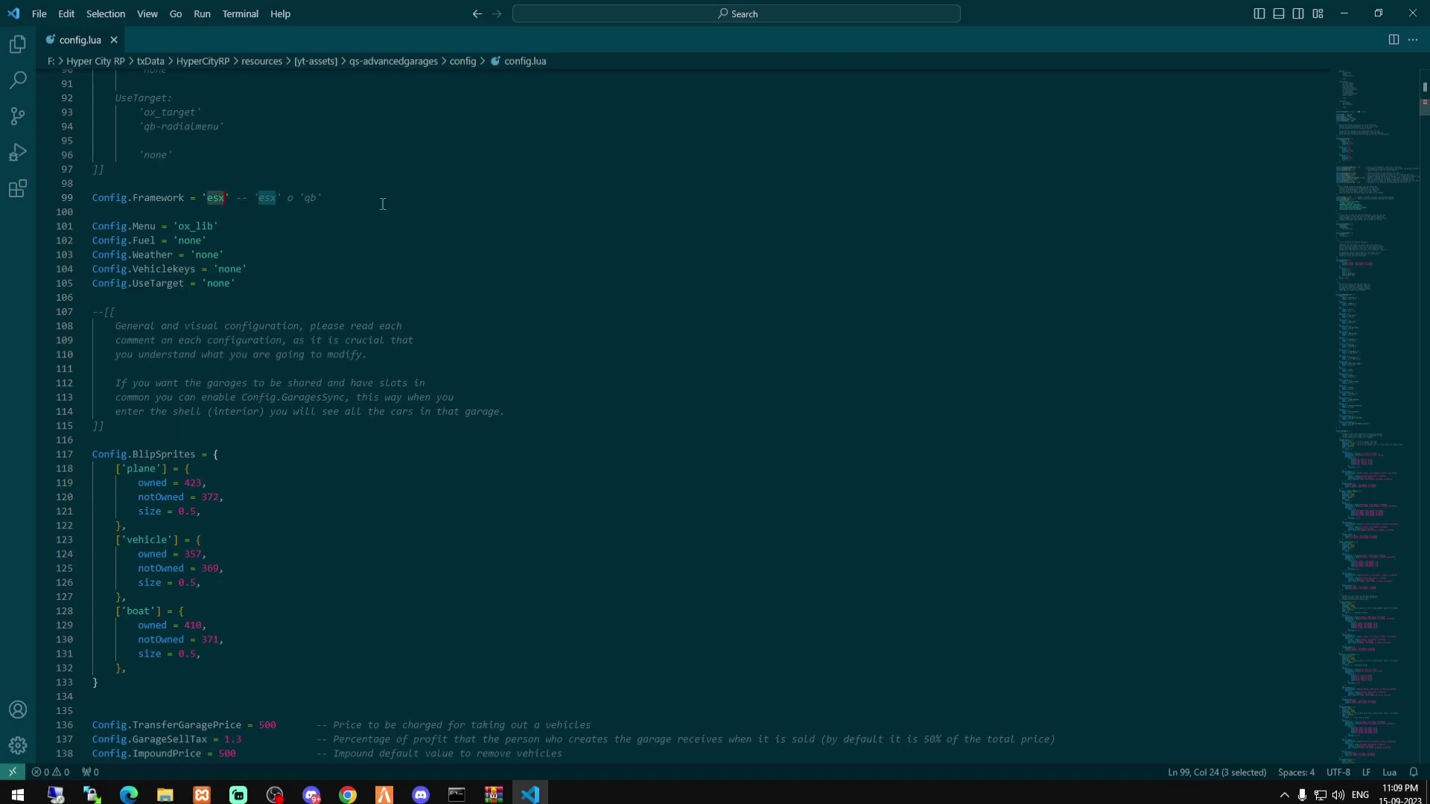
double_click(310, 198)
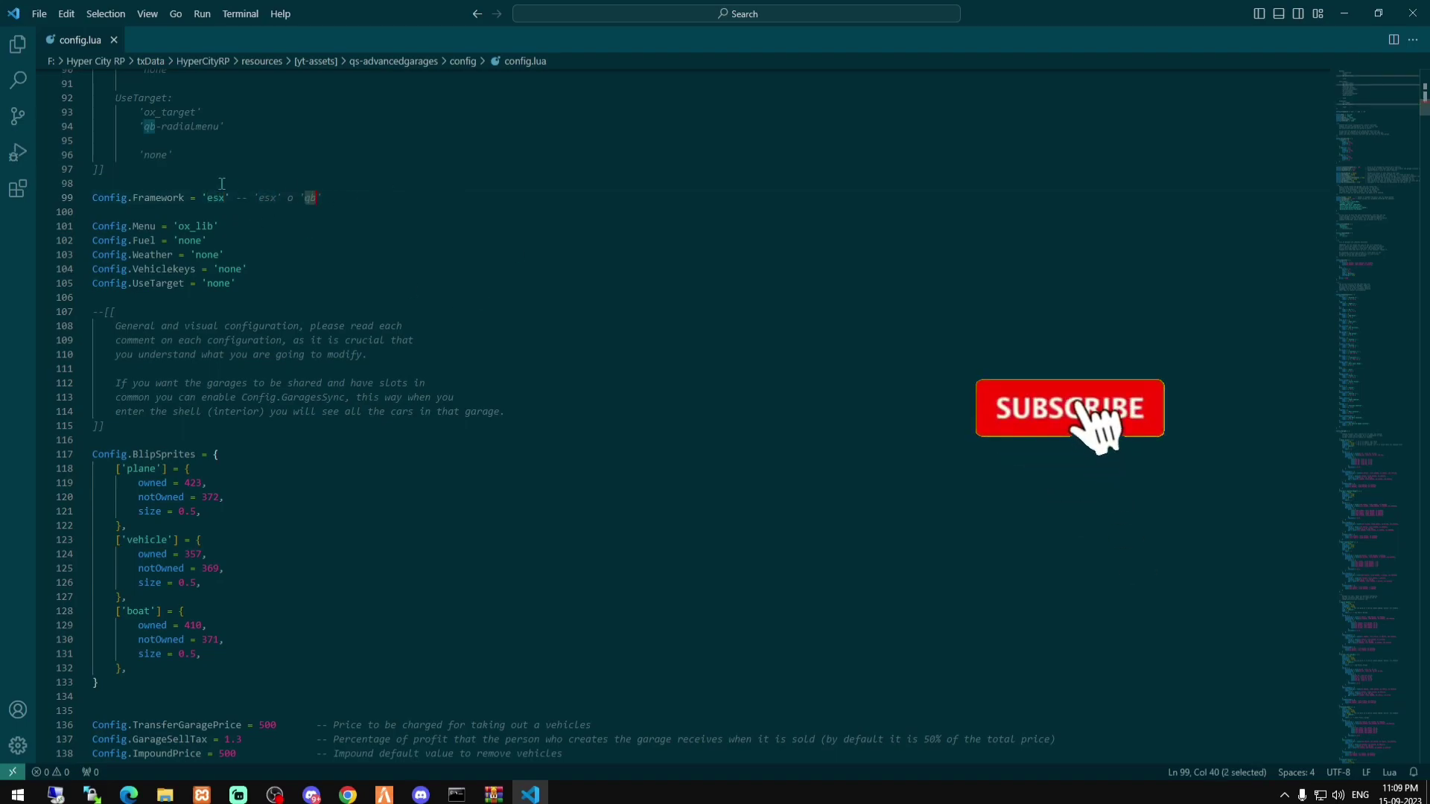
key(ctrl+c)
double_click(218, 198)
key(ctrl+v)
Review the Config.Menu setting and its options, leaving it as ox_lib
click(311, 230)
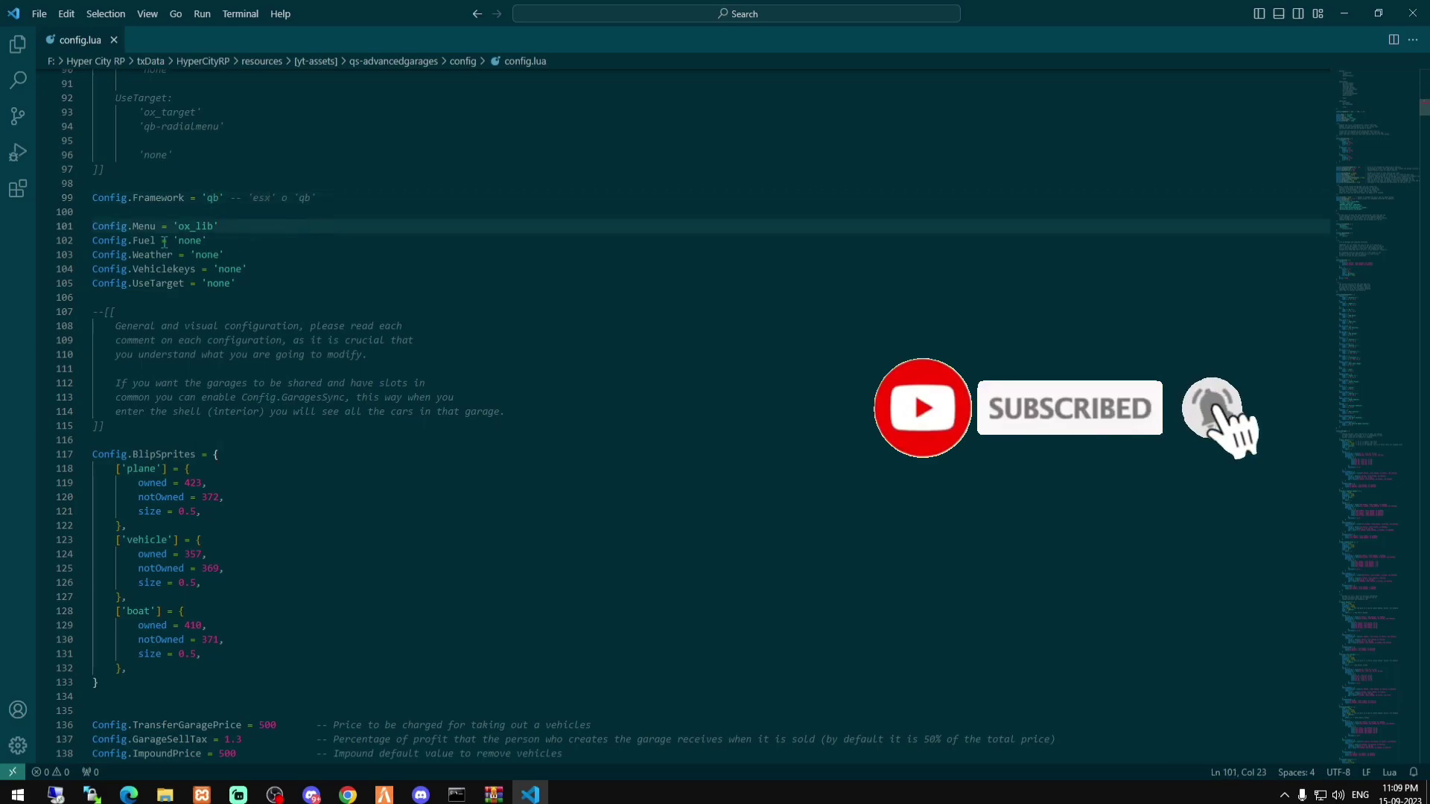
drag(173, 228, 212, 222)
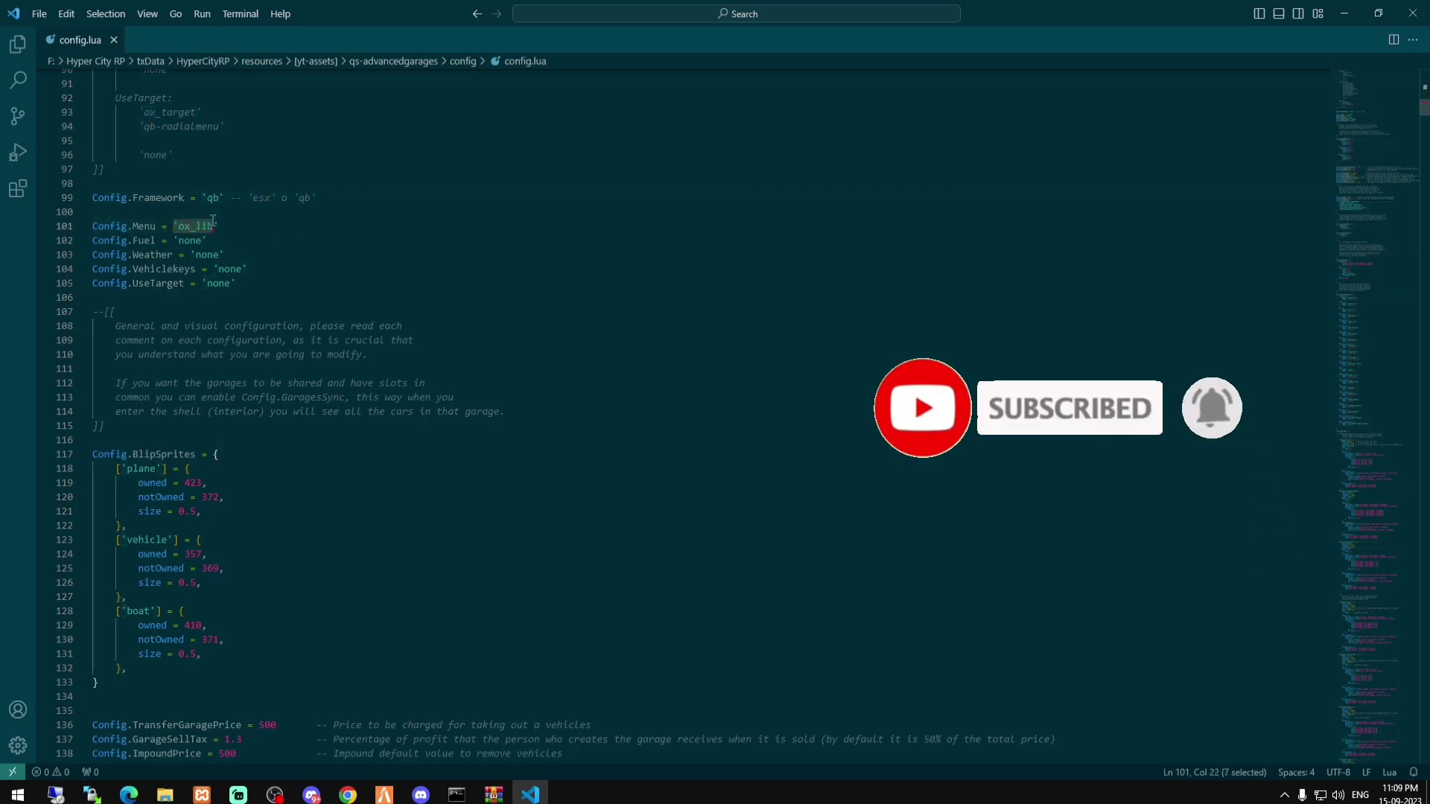
click(227, 225)
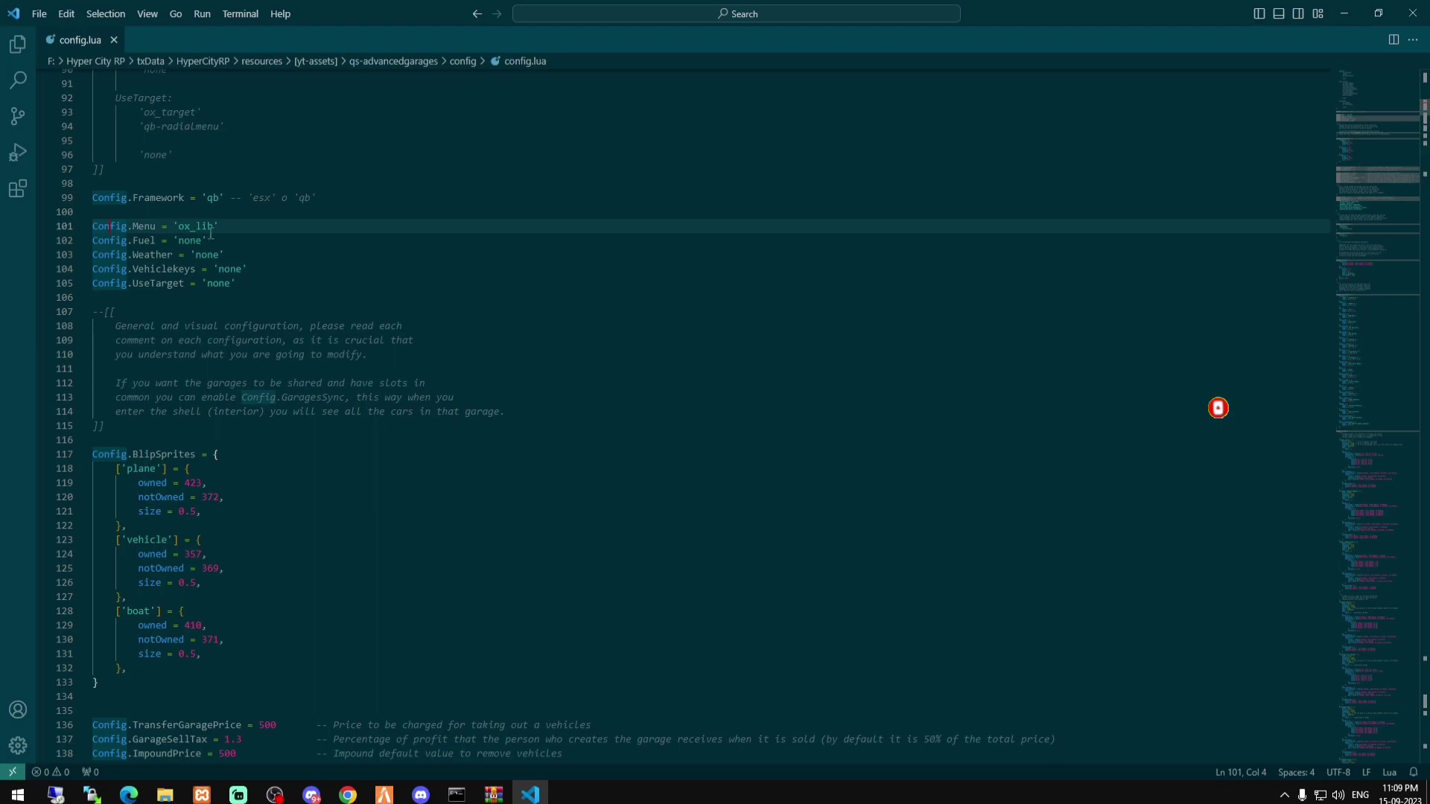
scroll(171, 236, up, 10)
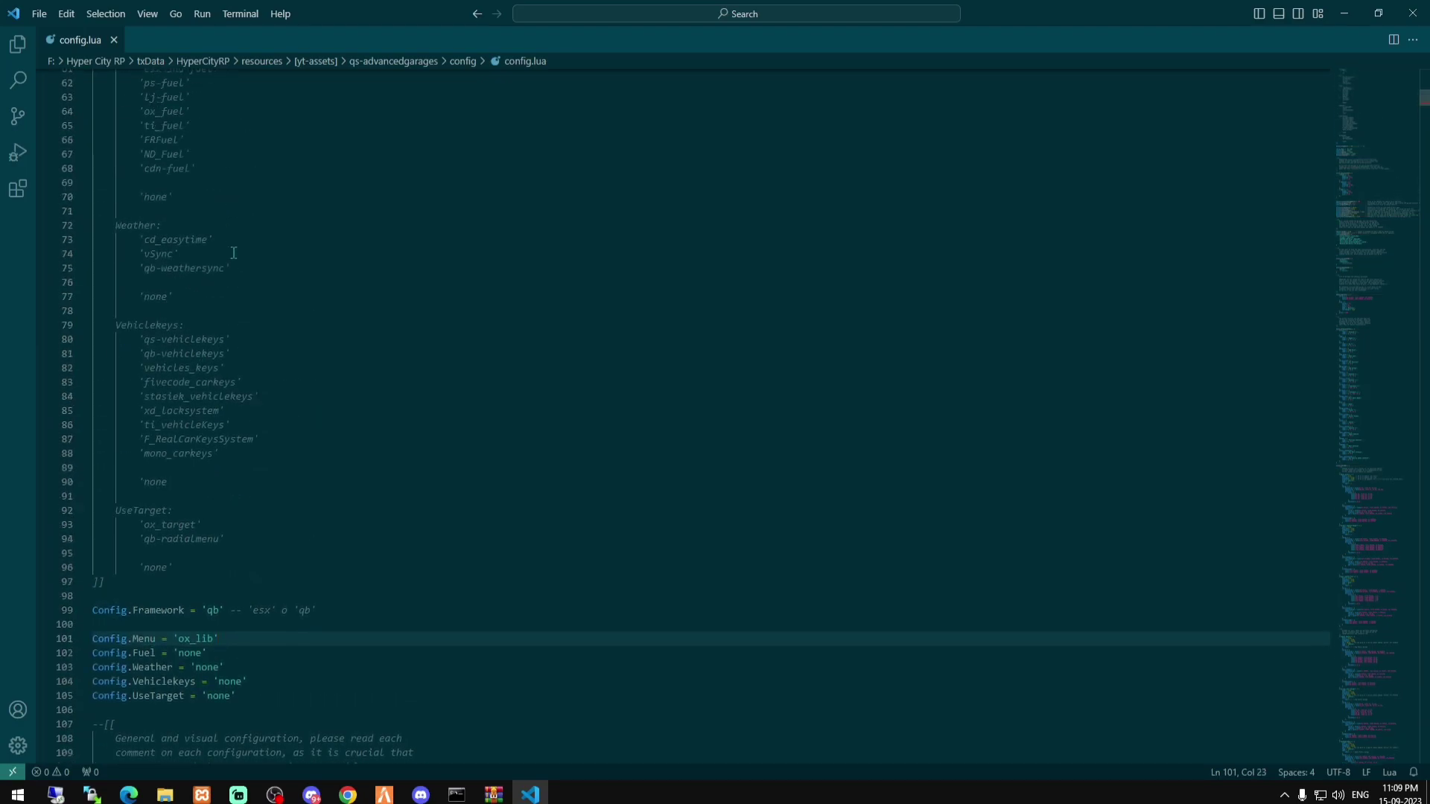
scroll(252, 562, down, 3)
scroll(214, 513, up, 12)
mouse_move(234, 386)
mouse_down()
mouse_move(97, 359)
mouse_move(128, 330)
mouse_move(227, 386)
mouse_up()
click(162, 370)
click(226, 387)
scroll(254, 385, down, 5)
click(250, 257)
scroll(250, 257, down, 10)
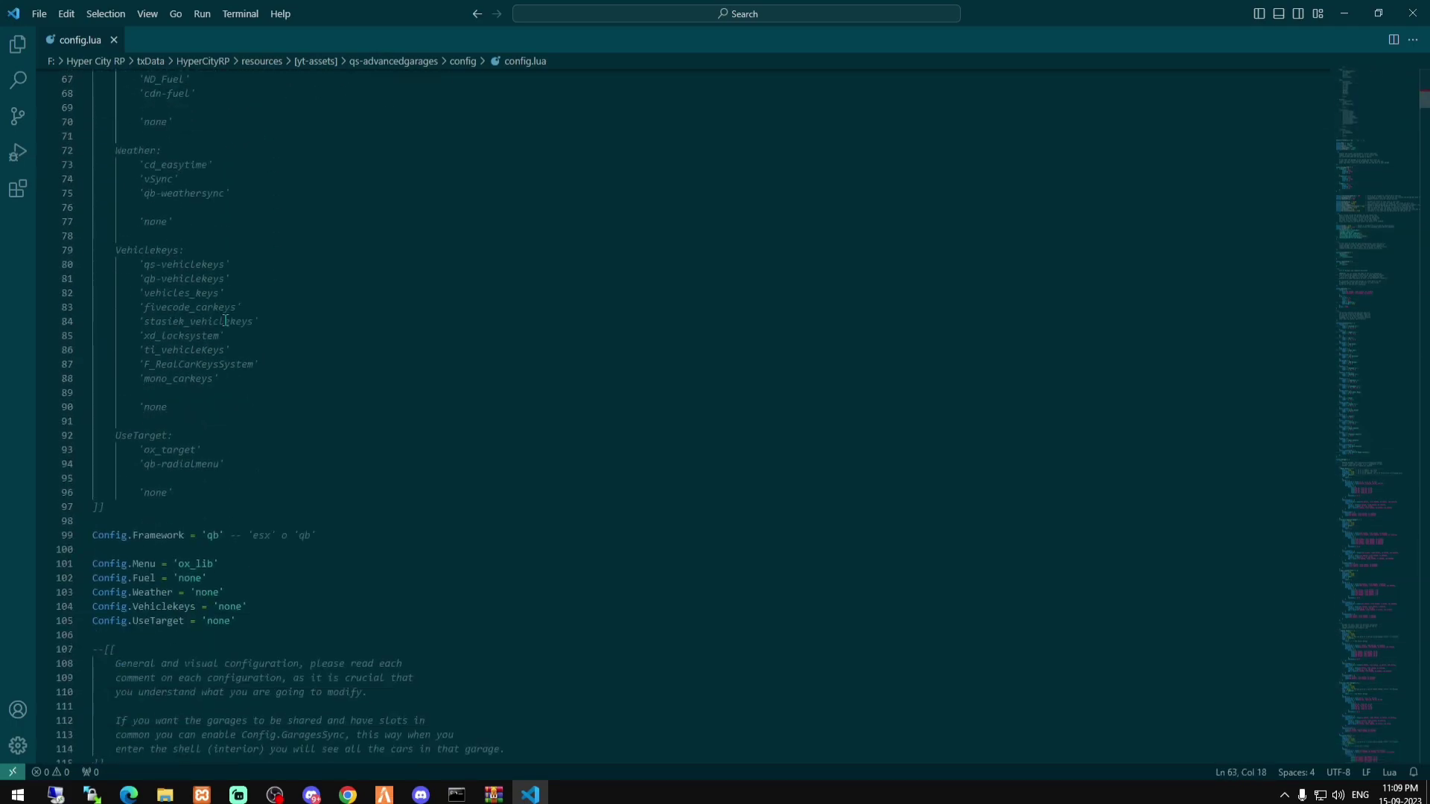
scroll(211, 398, up, 10)
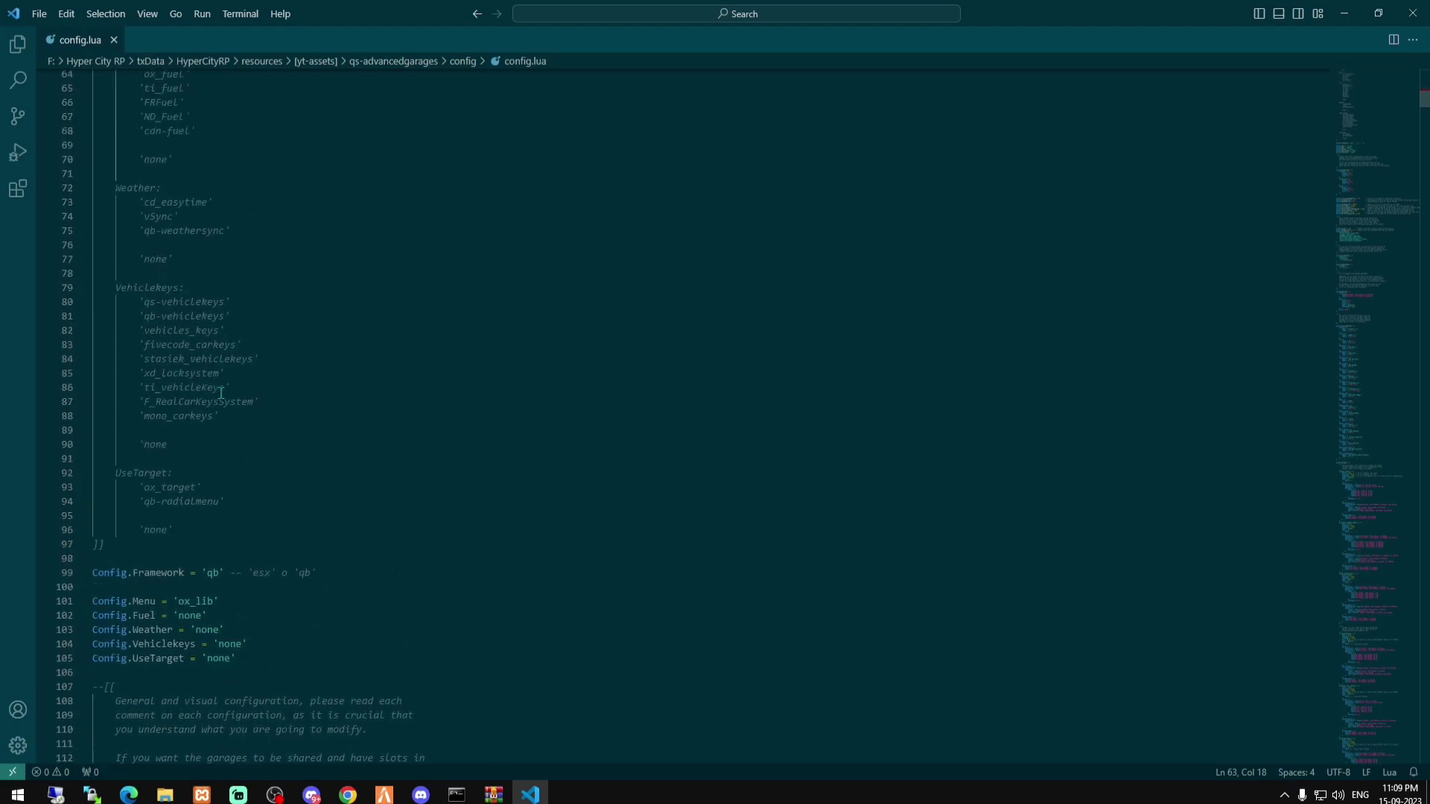
Set the fuel setting from 'none' to 'LegacyFuel'
double_click(160, 242)
scroll(328, 444, down, 10)
double_click(190, 427)
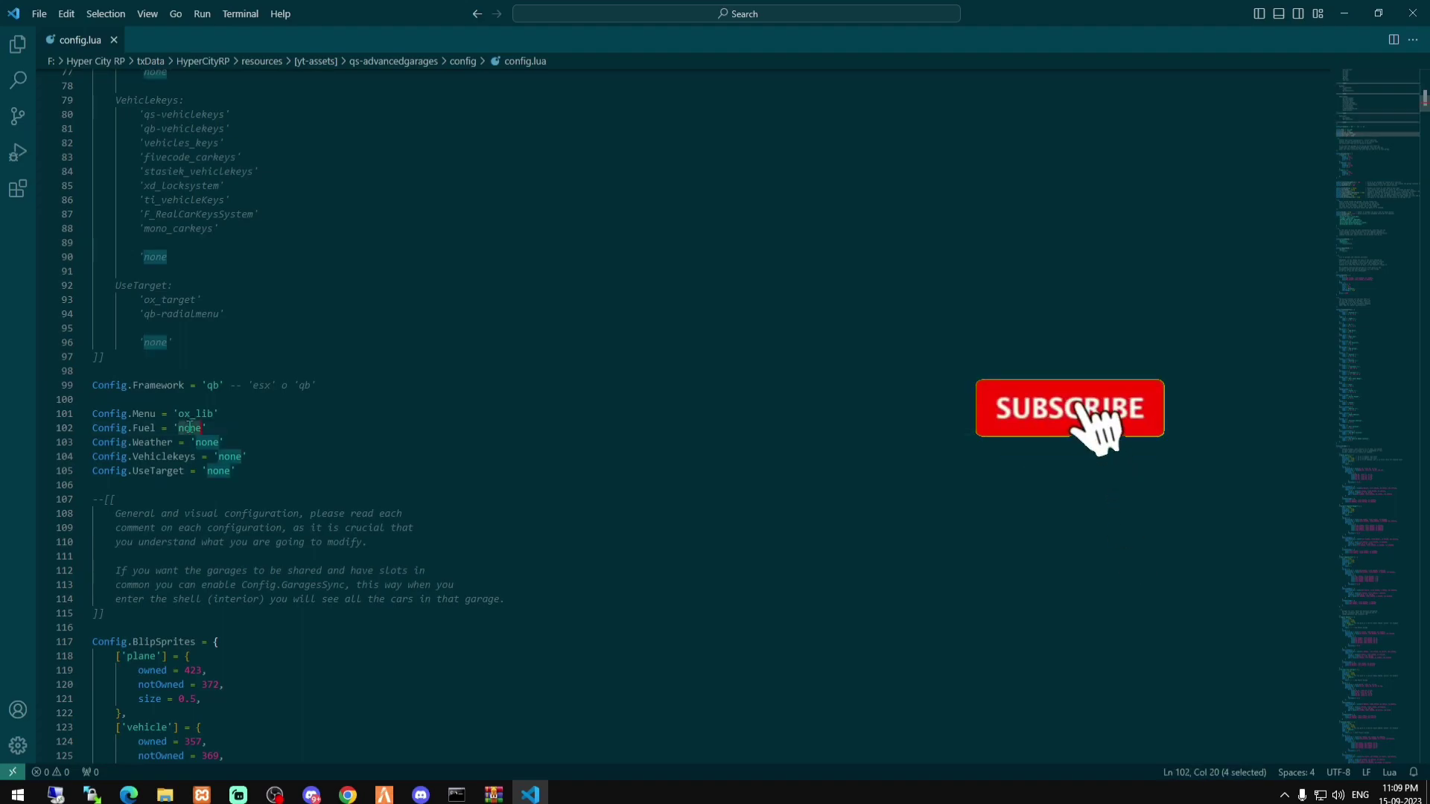
key(ctrl+v)
scroll(351, 376, up, 10)
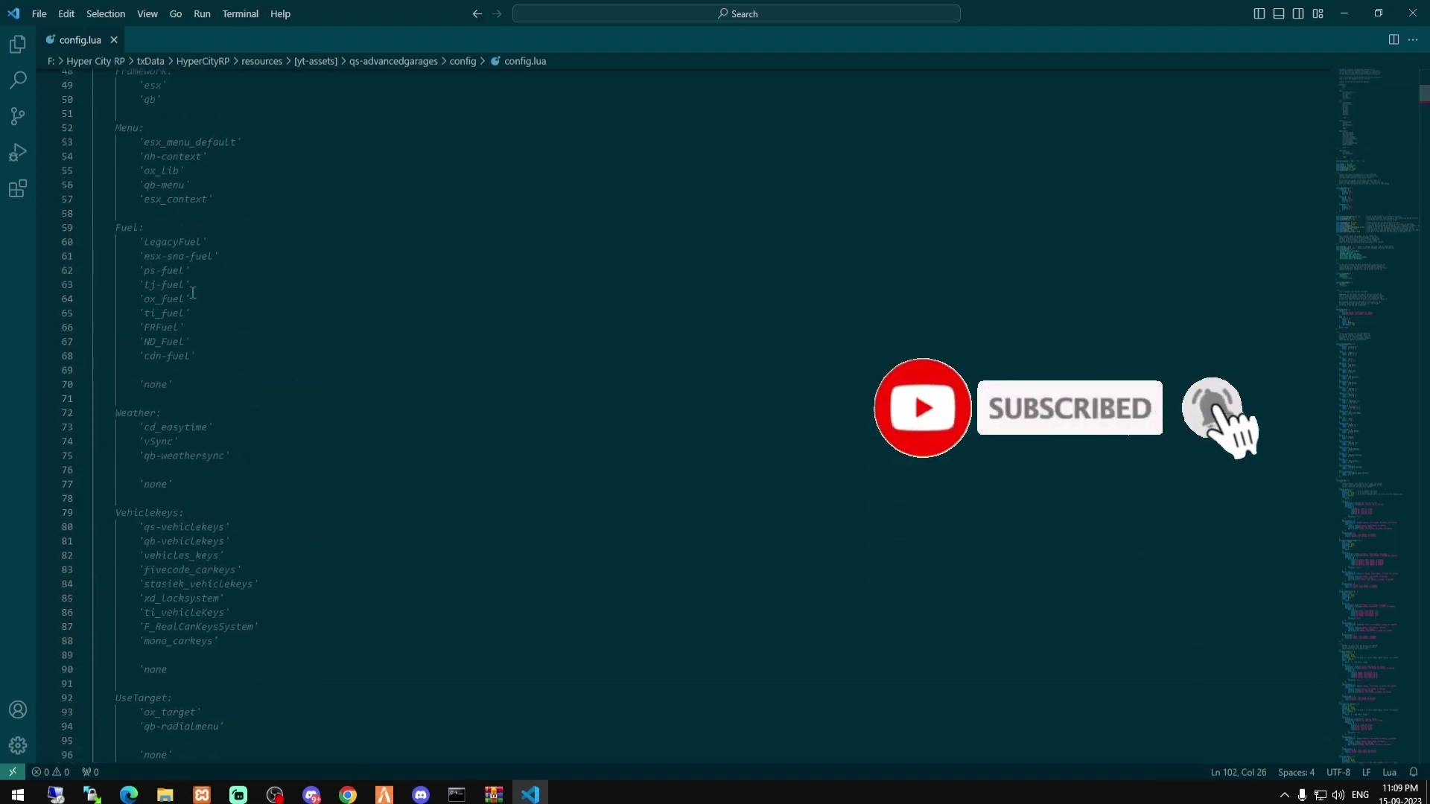
click(172, 272)
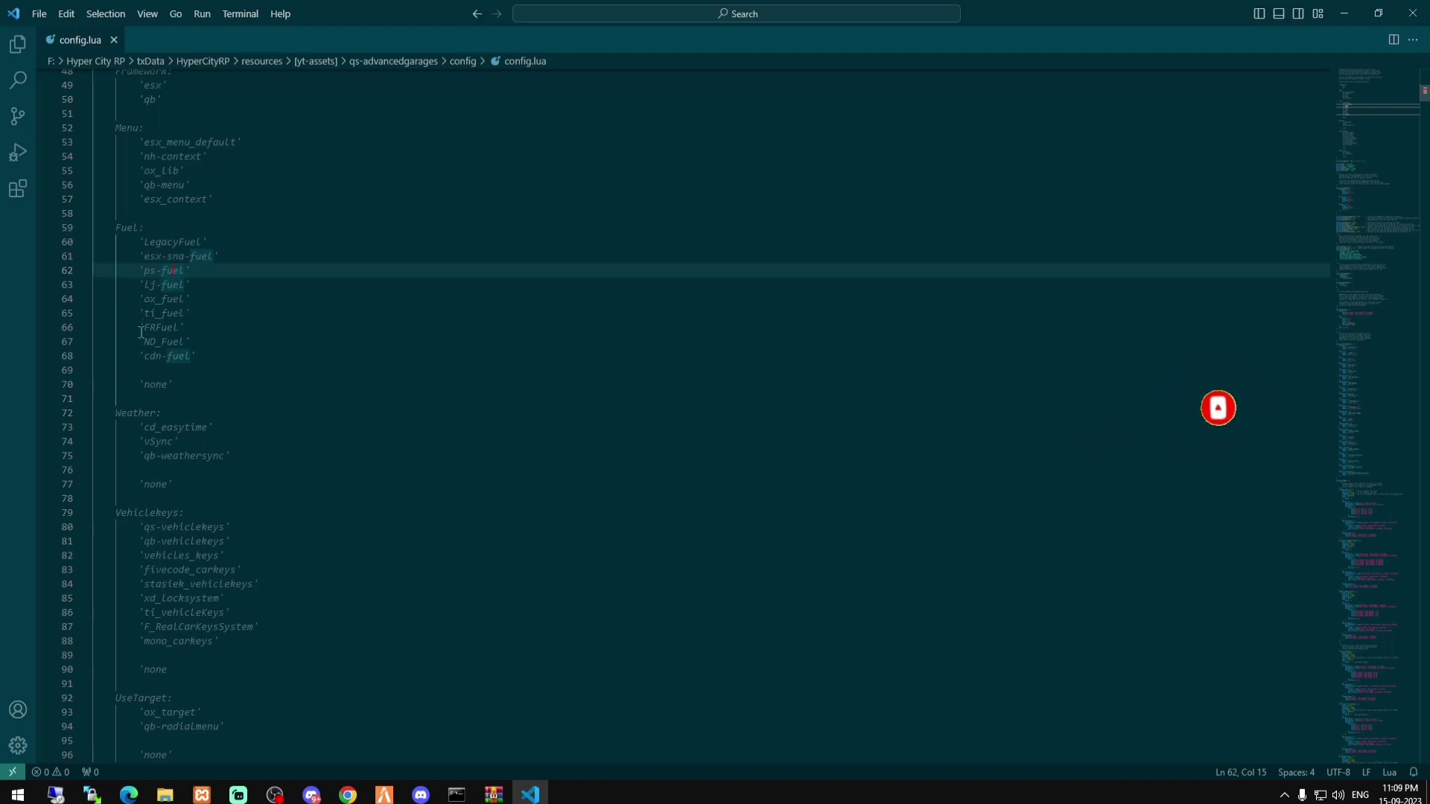
click(144, 357)
drag(220, 363, 143, 256)
scroll(304, 390, down, 2)
scroll(304, 390, down, 9)
click(303, 391)
scroll(303, 390, up, 4)
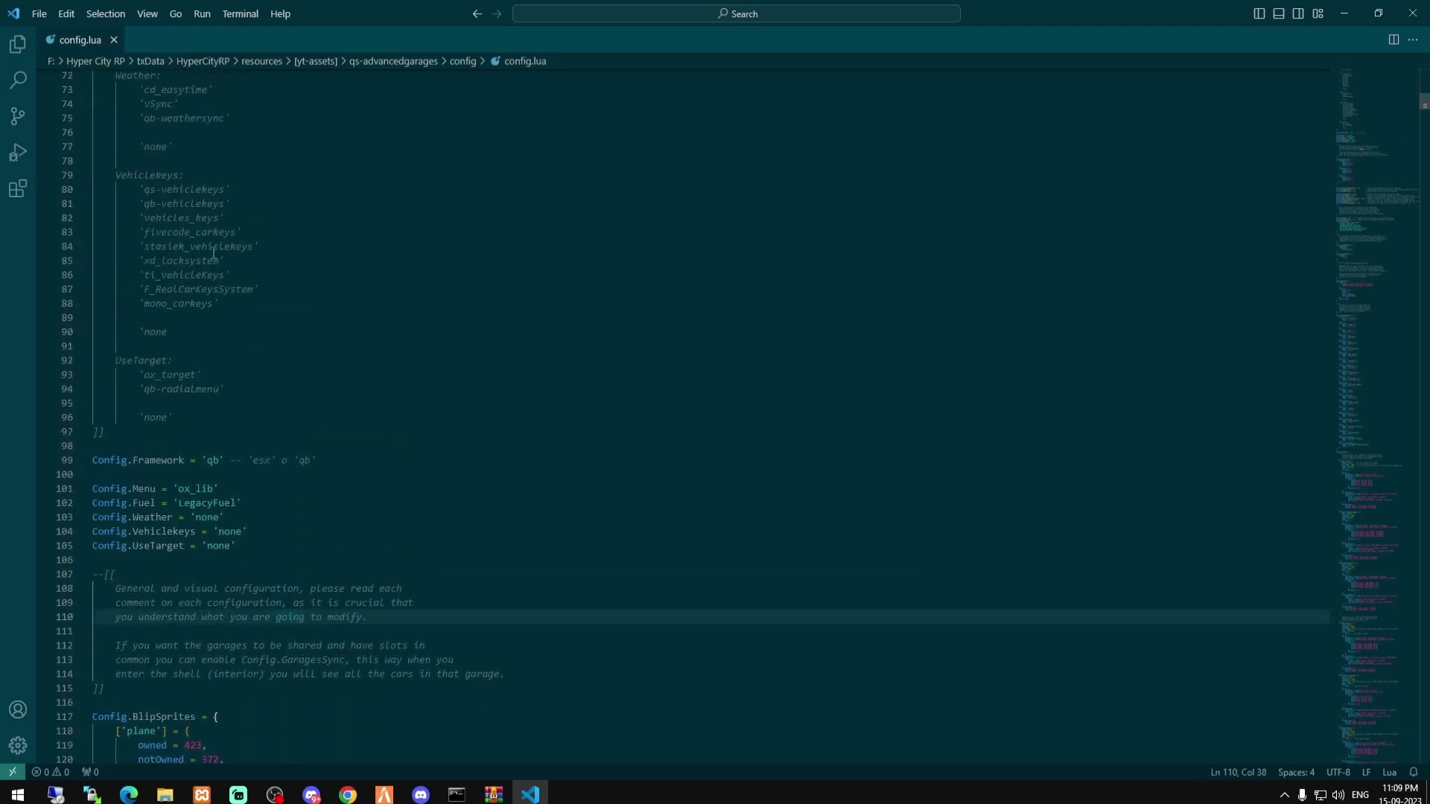
Set the vehicle keys setting from 'none' to 'qb-vehiclekeys'
double_click(223, 534)
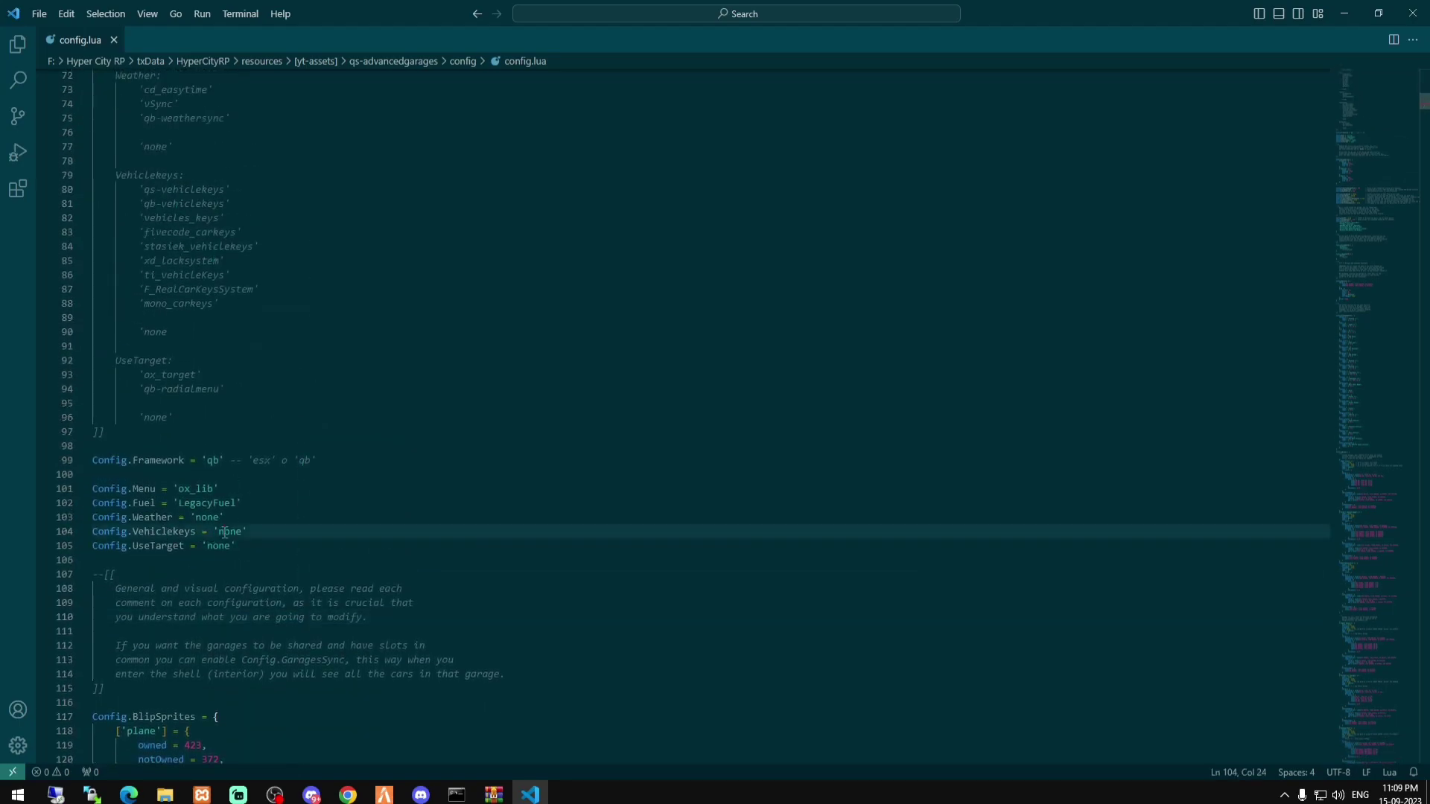
drag(146, 203, 223, 208)
key(ctrl+c)
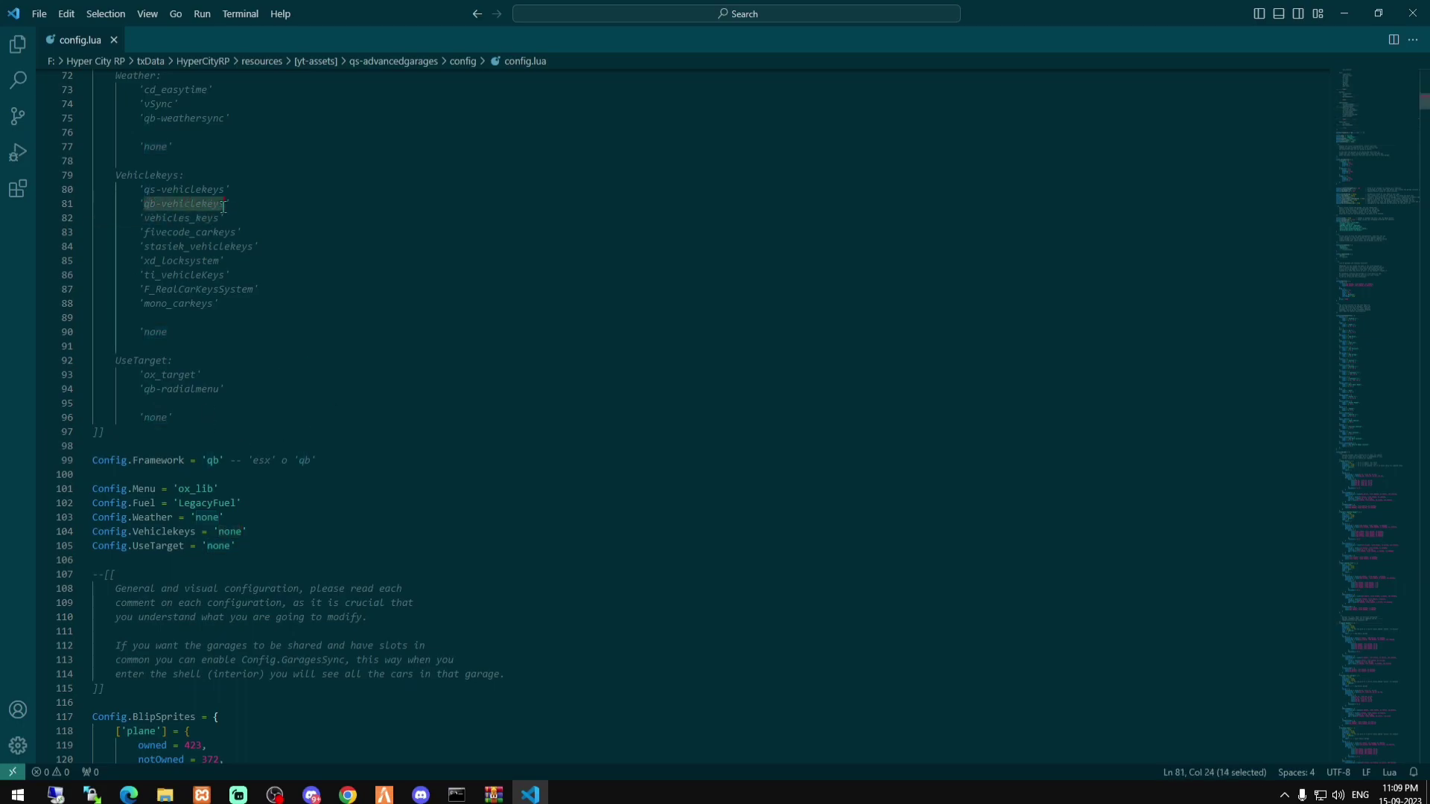
double_click(227, 533)
key(ctrl+v)
key(Up)
Set the weather setting from 'none' to 'qb-weathersync'
scroll(280, 199, up, 2)
scroll(280, 199, up, 3)
drag(146, 305, 221, 300)
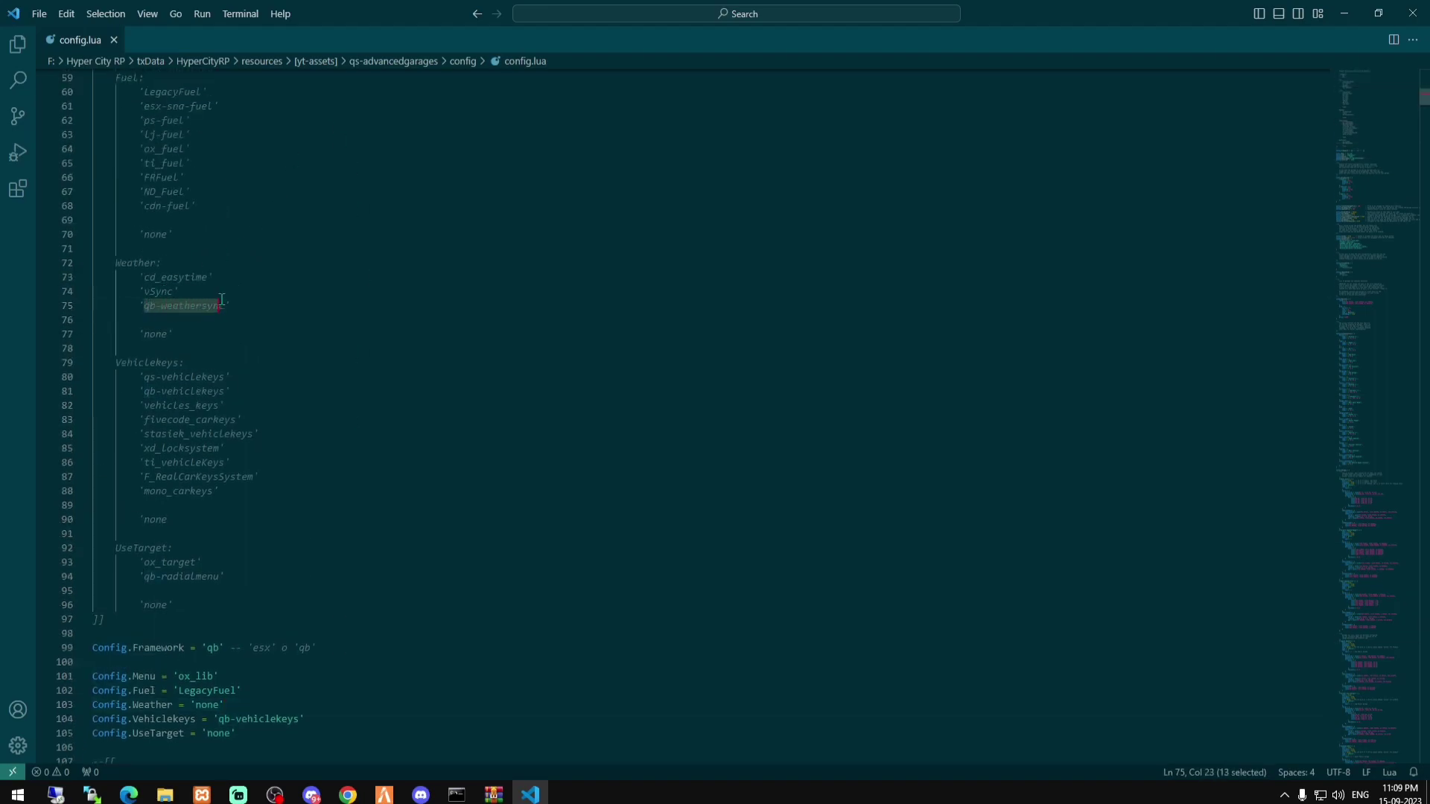
scroll(294, 453, down, 5)
double_click(205, 480)
text(qb-weathersync)
Set the target setting from 'none' to 'qb-radialmenu'
drag(145, 352, 219, 352)
key(ctrl+c)
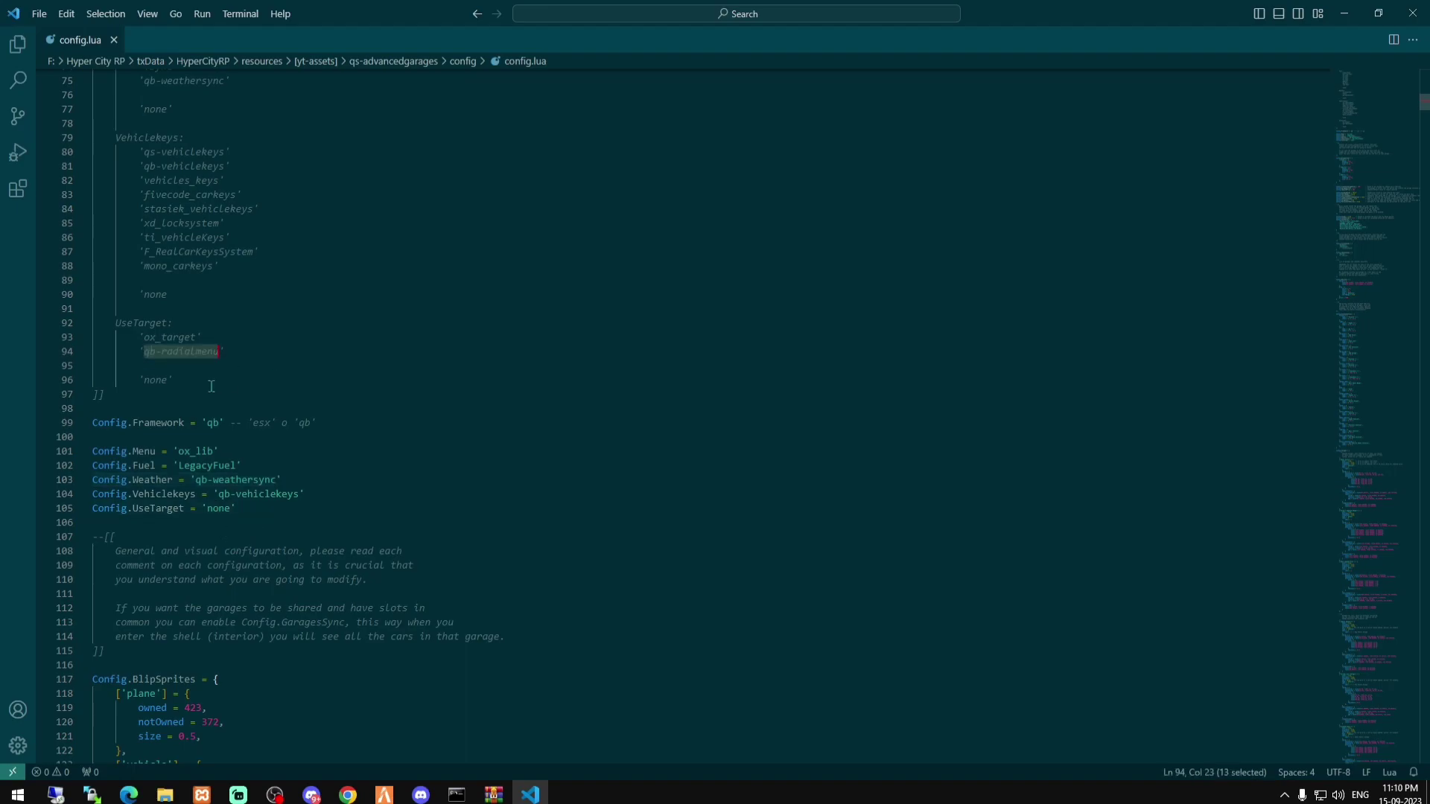
double_click(221, 508)
key(ctrl+v)
click(455, 470)
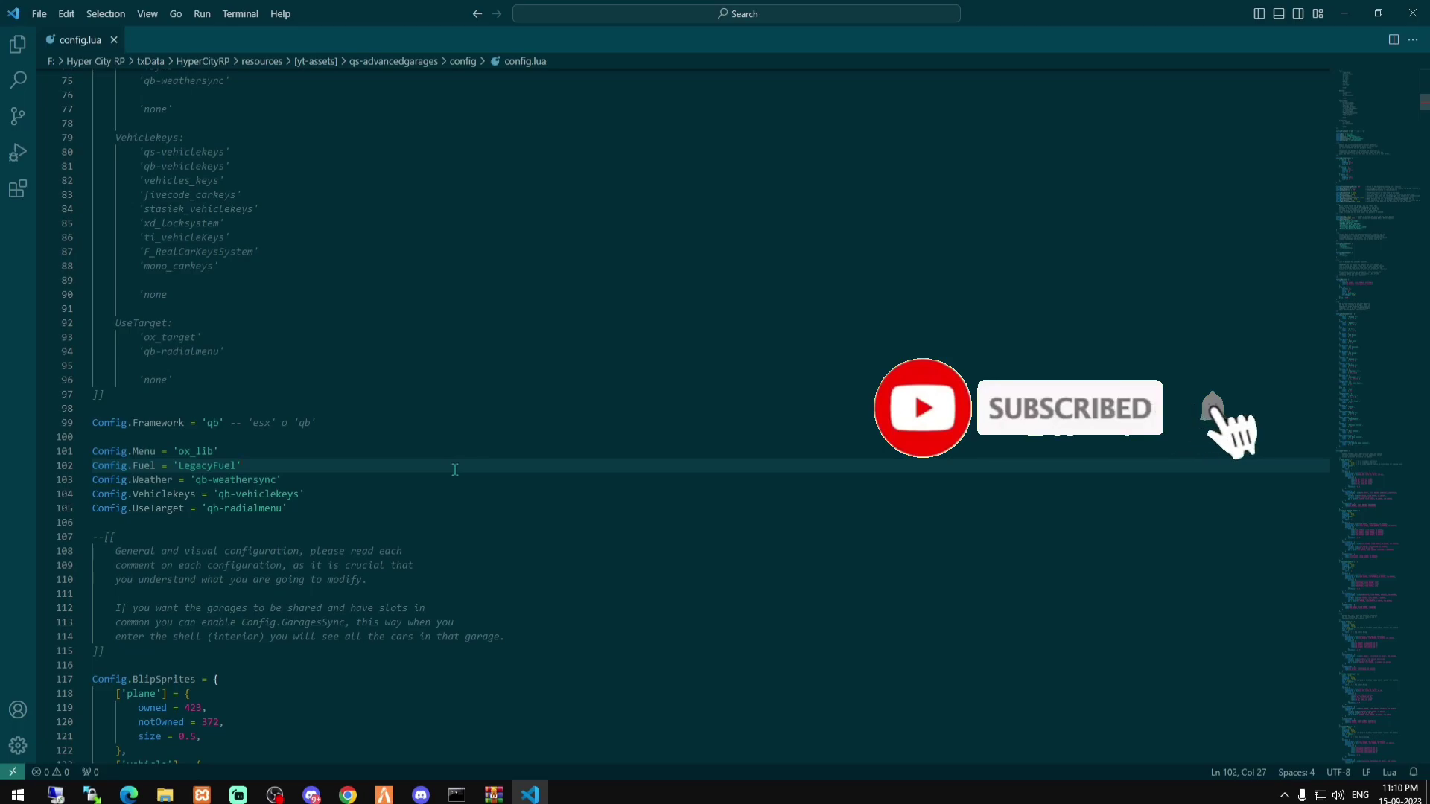
scroll(455, 470, down, 18)
click(455, 470)
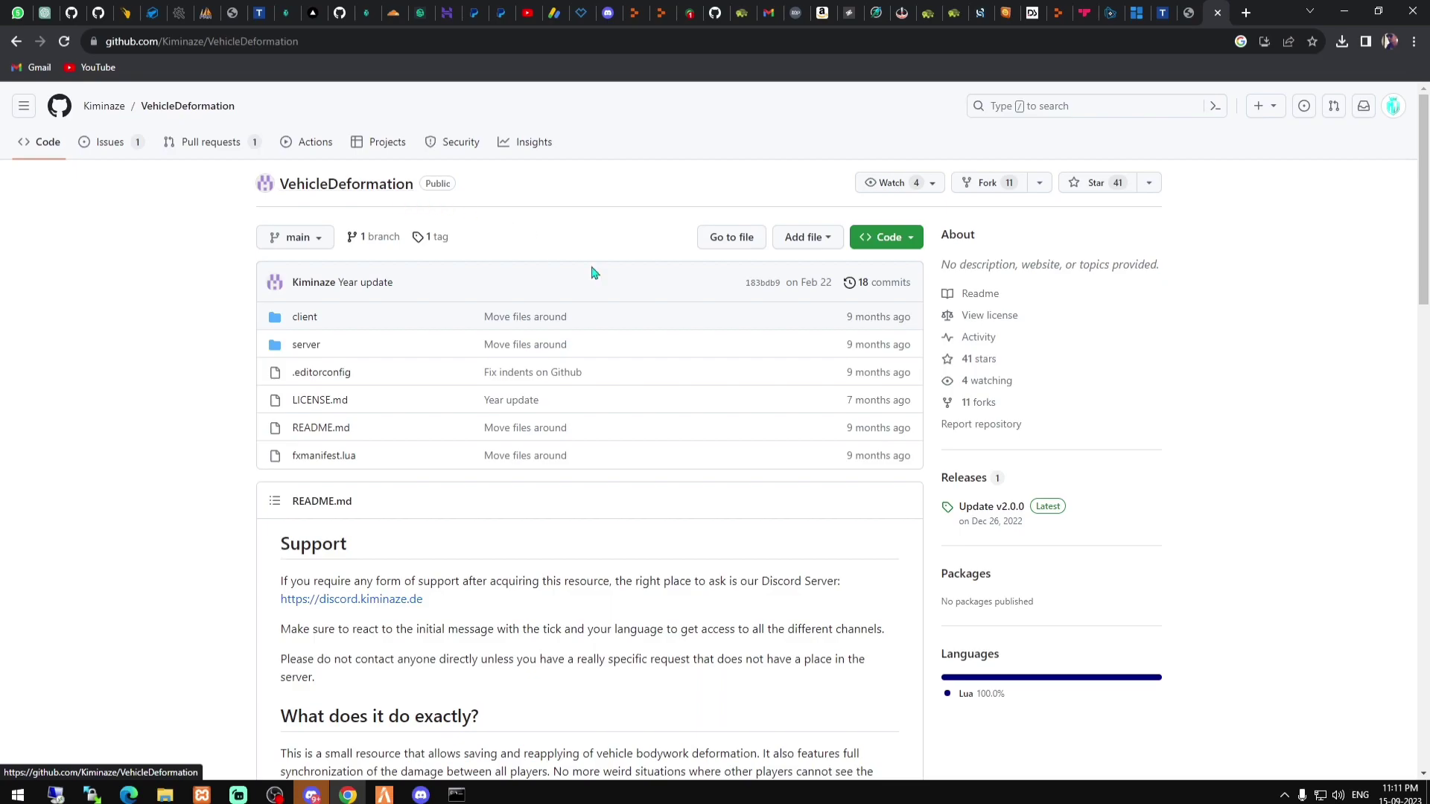
Download VehicleDeformation.zip from the Update v2.0.0 release and open it in WinRAR
click(989, 509)
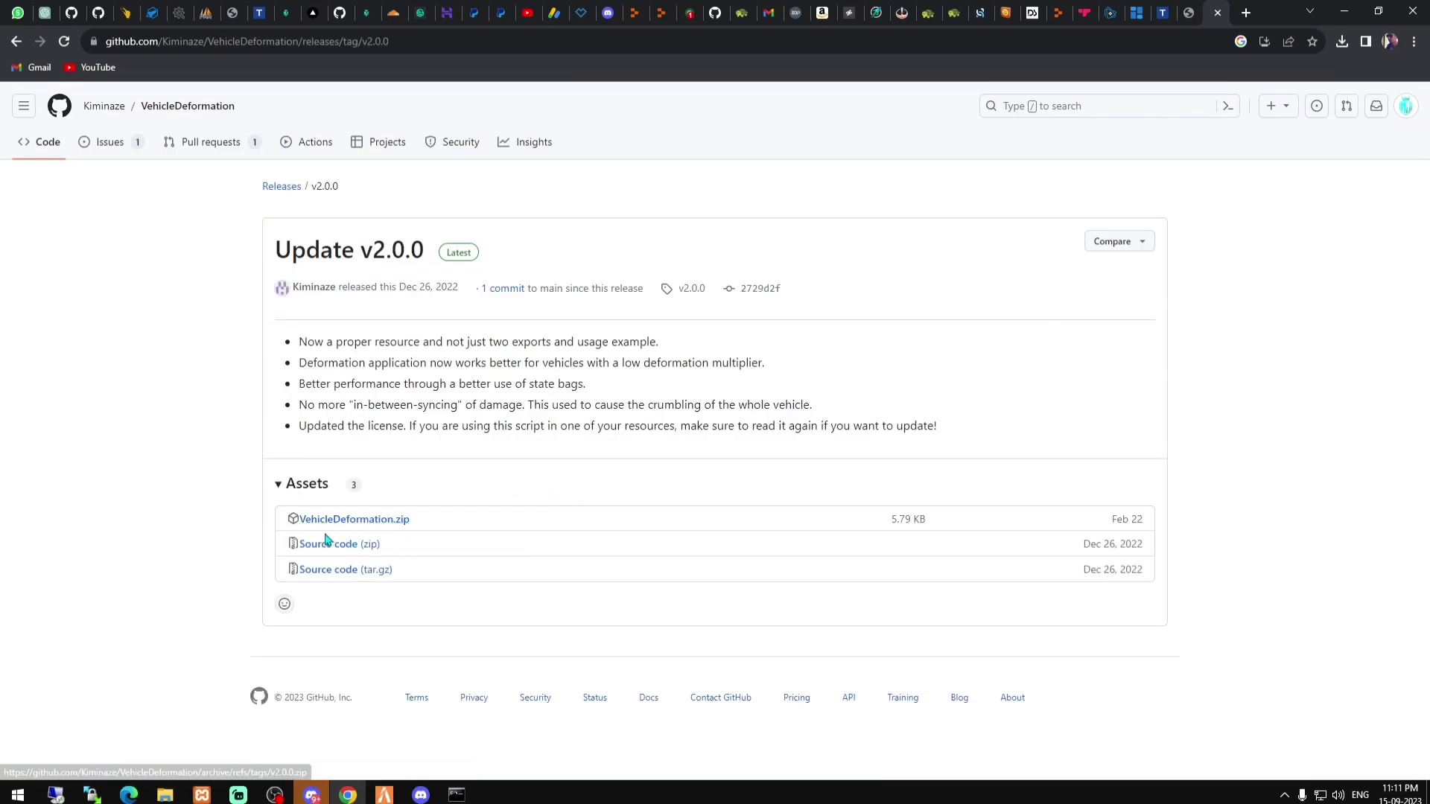
click(350, 525)
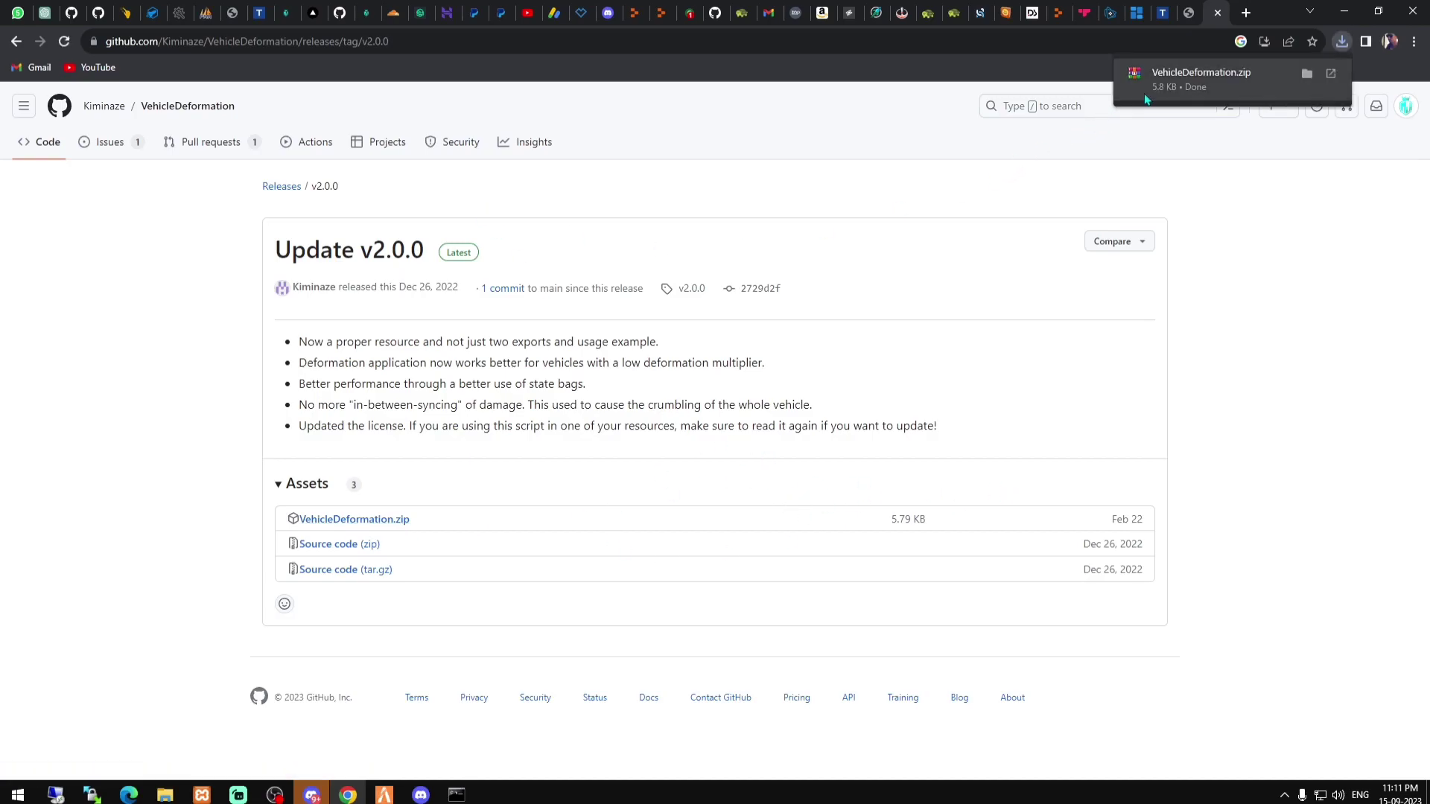
click(1181, 71)
Select the archive's VehicleDeformation folder and open [yt-assets] in the resources folder to extract it there
click(393, 400)
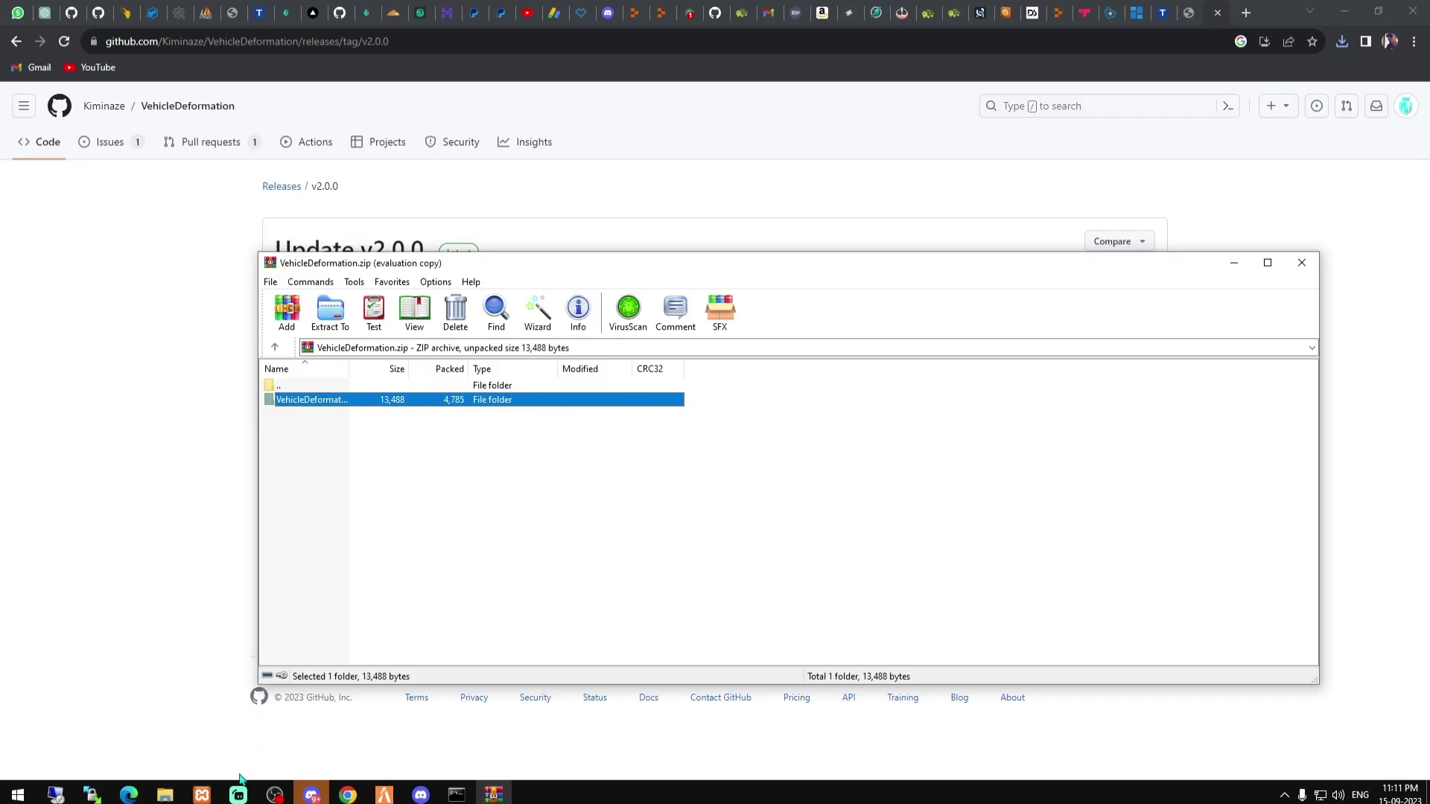
click(165, 795)
double_click(649, 141)
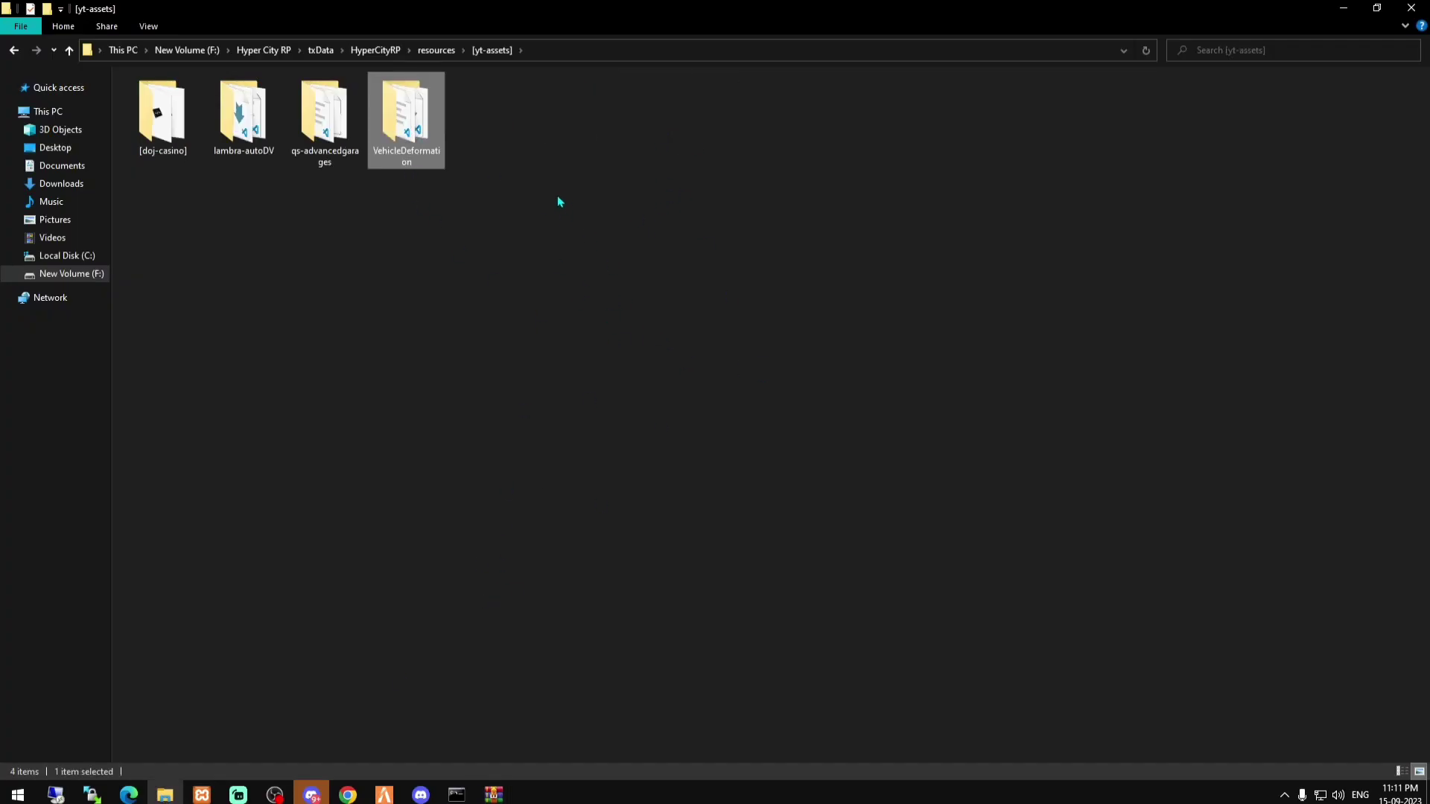
key(alt+Tab)
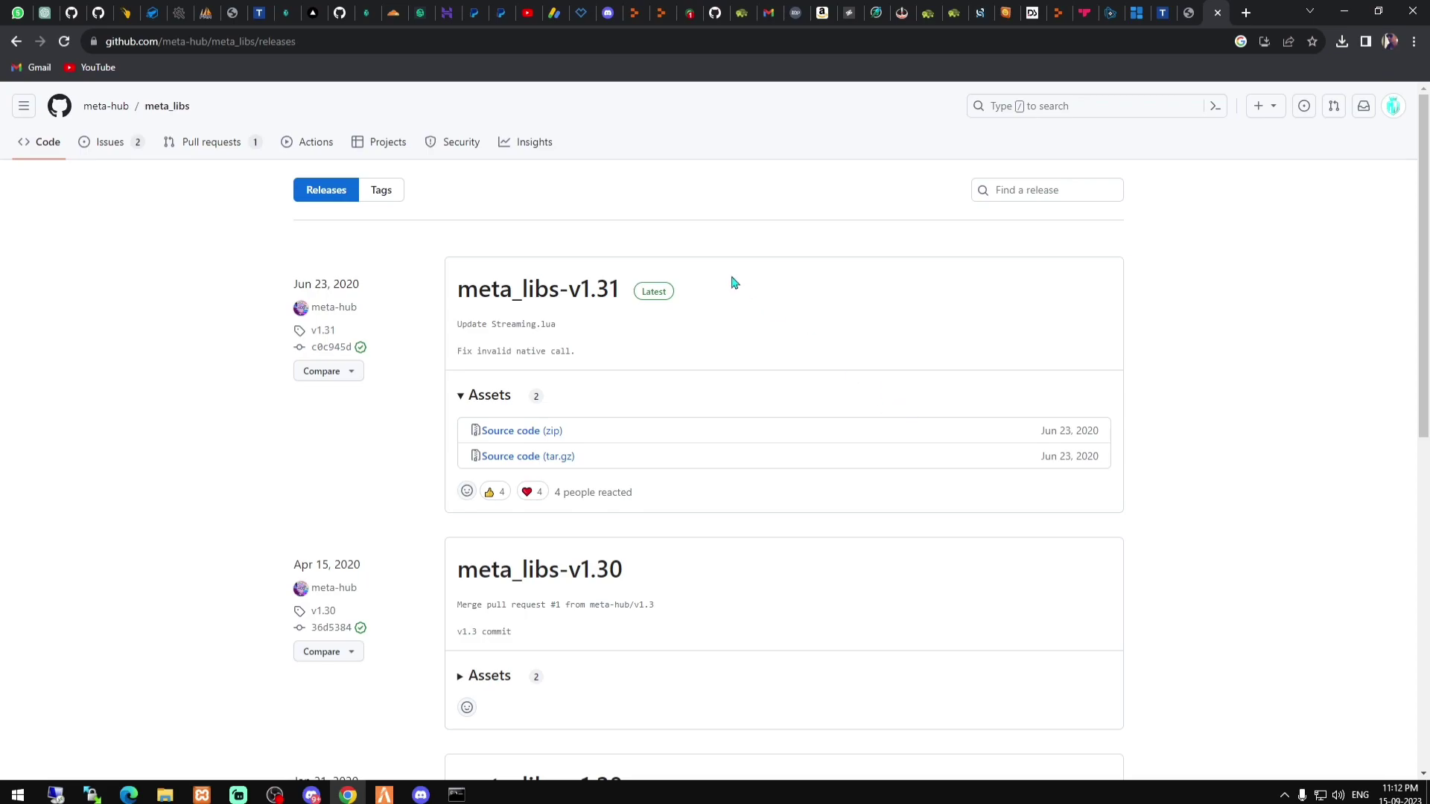
Download meta_libs v1.31 source zip and install it as a flattened meta_libs folder in [yt-assets]
click(529, 432)
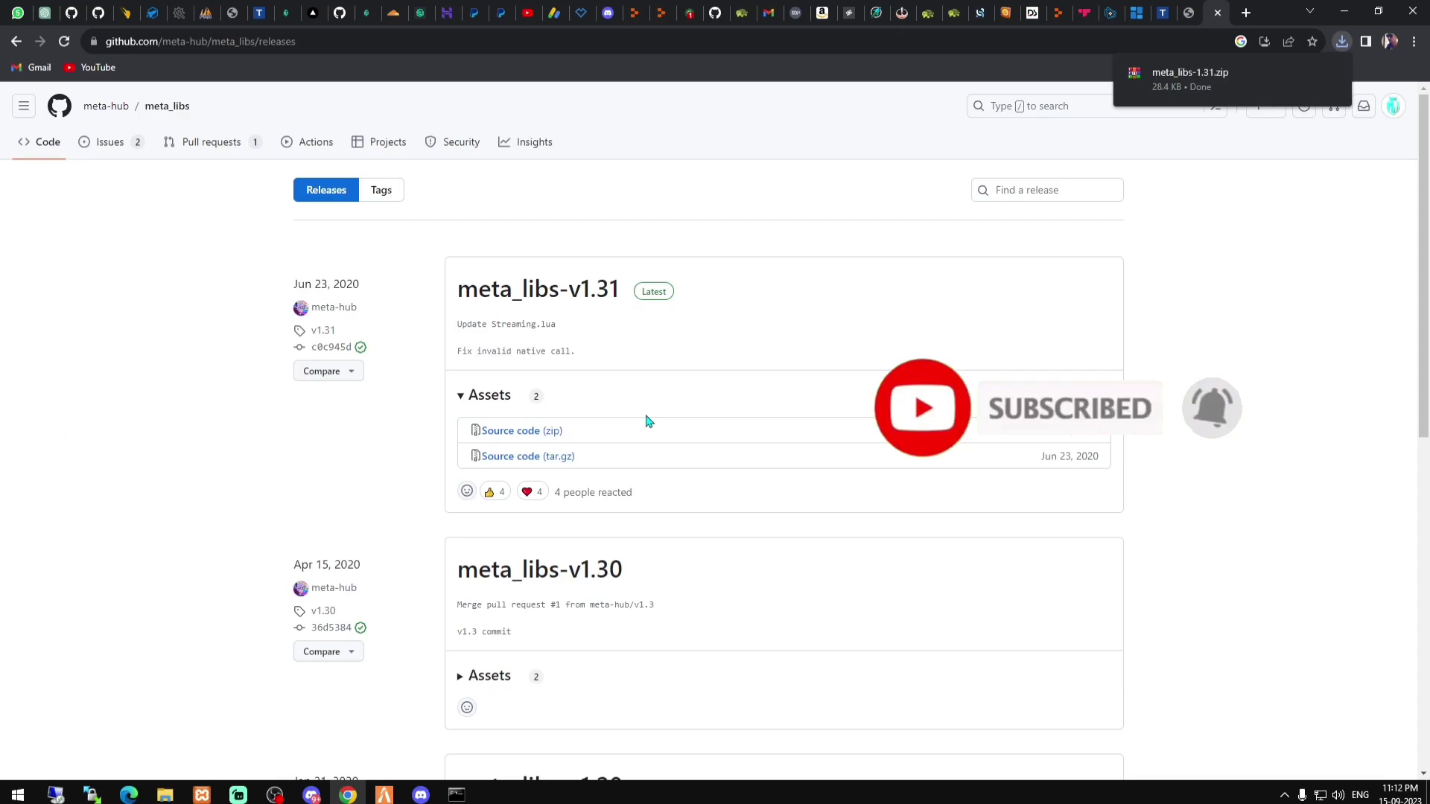
click(1211, 97)
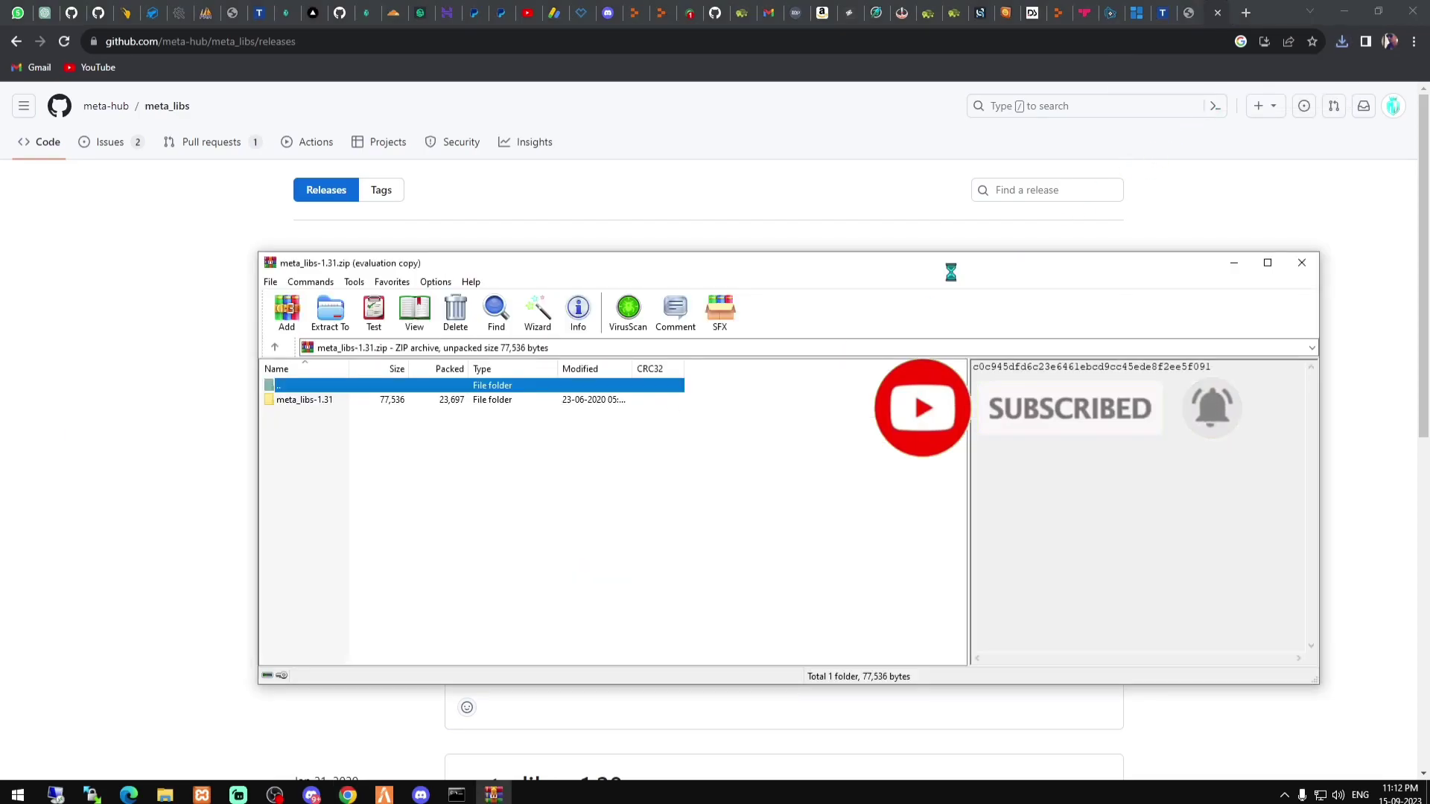
click(350, 402)
click(165, 796)
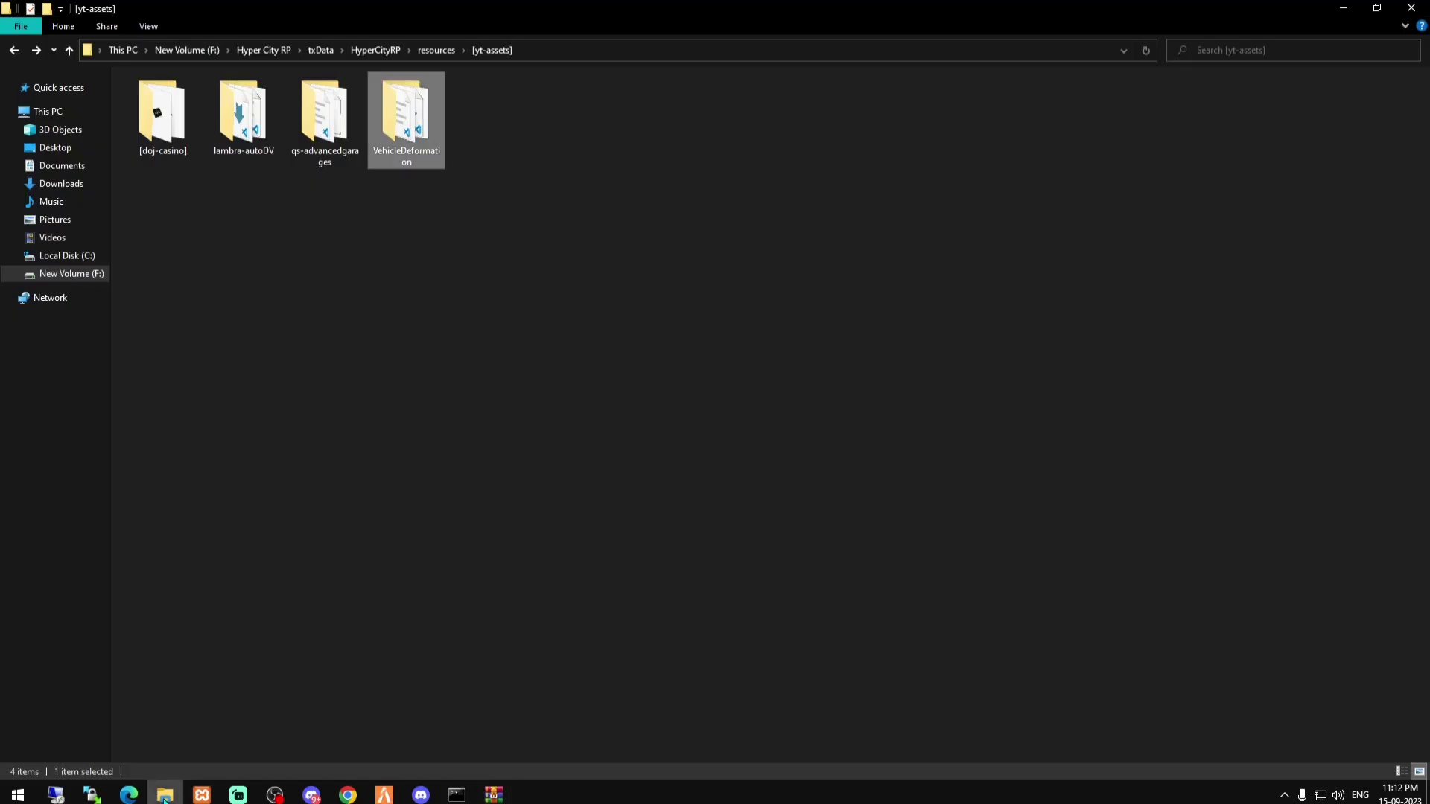
drag(402, 147, 595, 303)
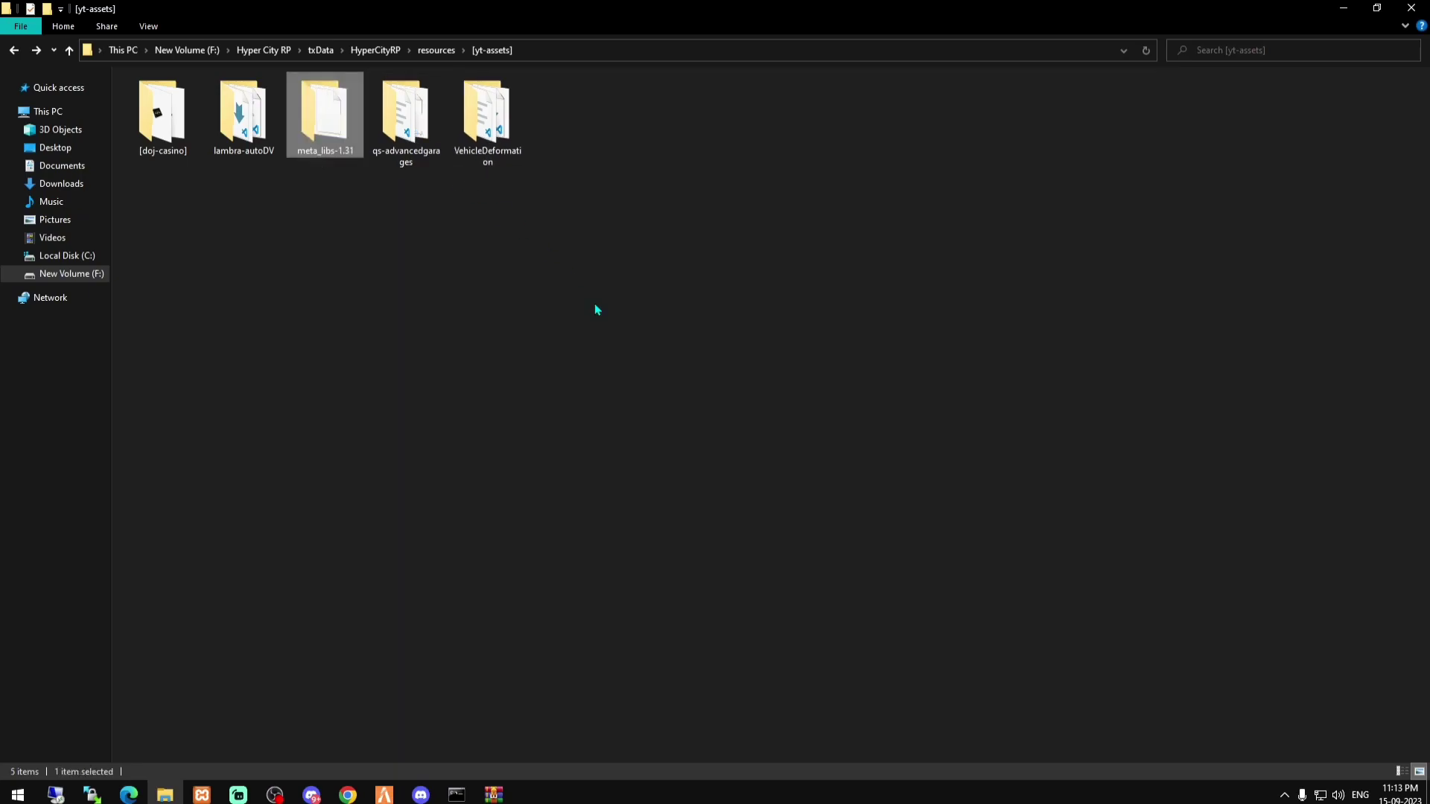
key(Return)
key(Return)
drag(213, 100, 492, 49)
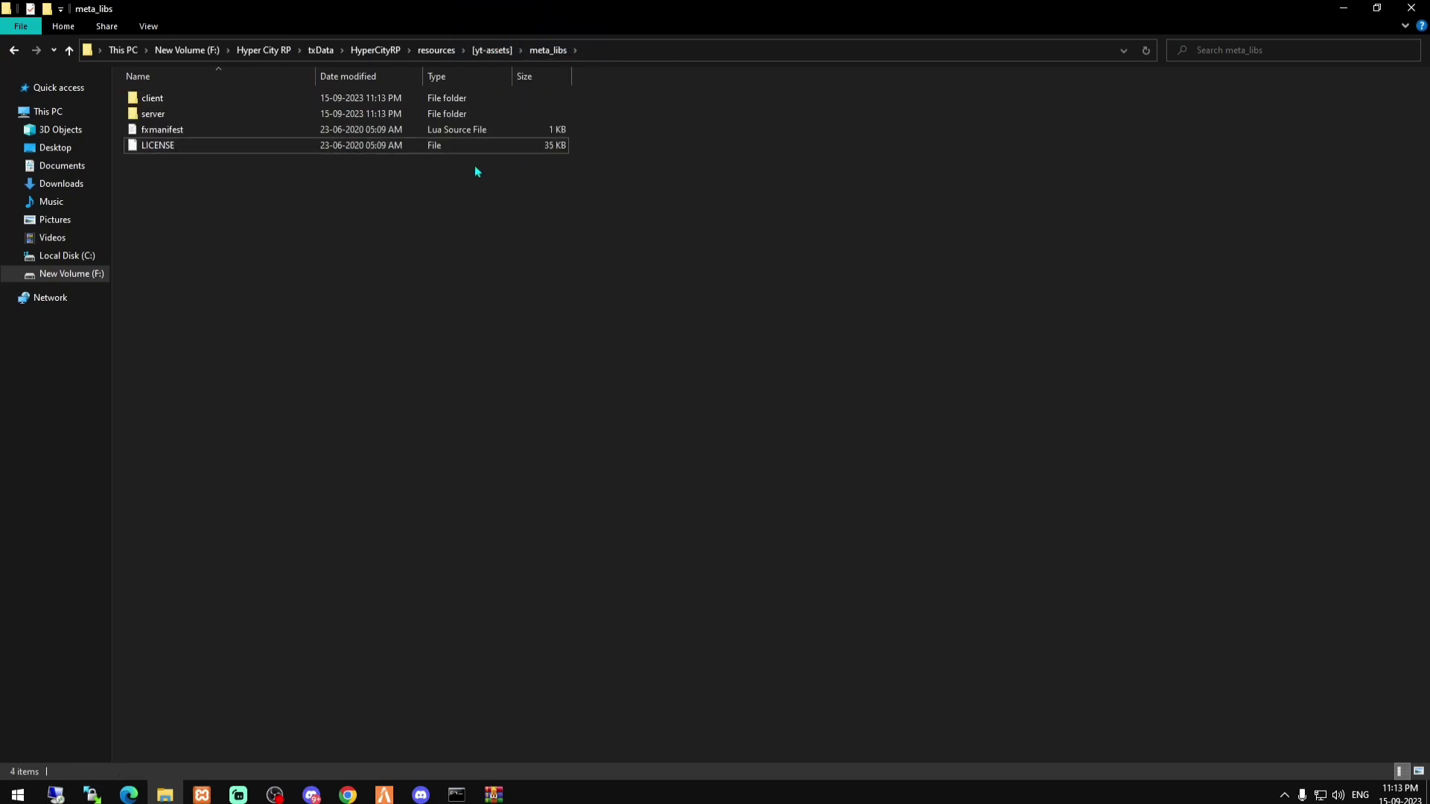
click(437, 50)
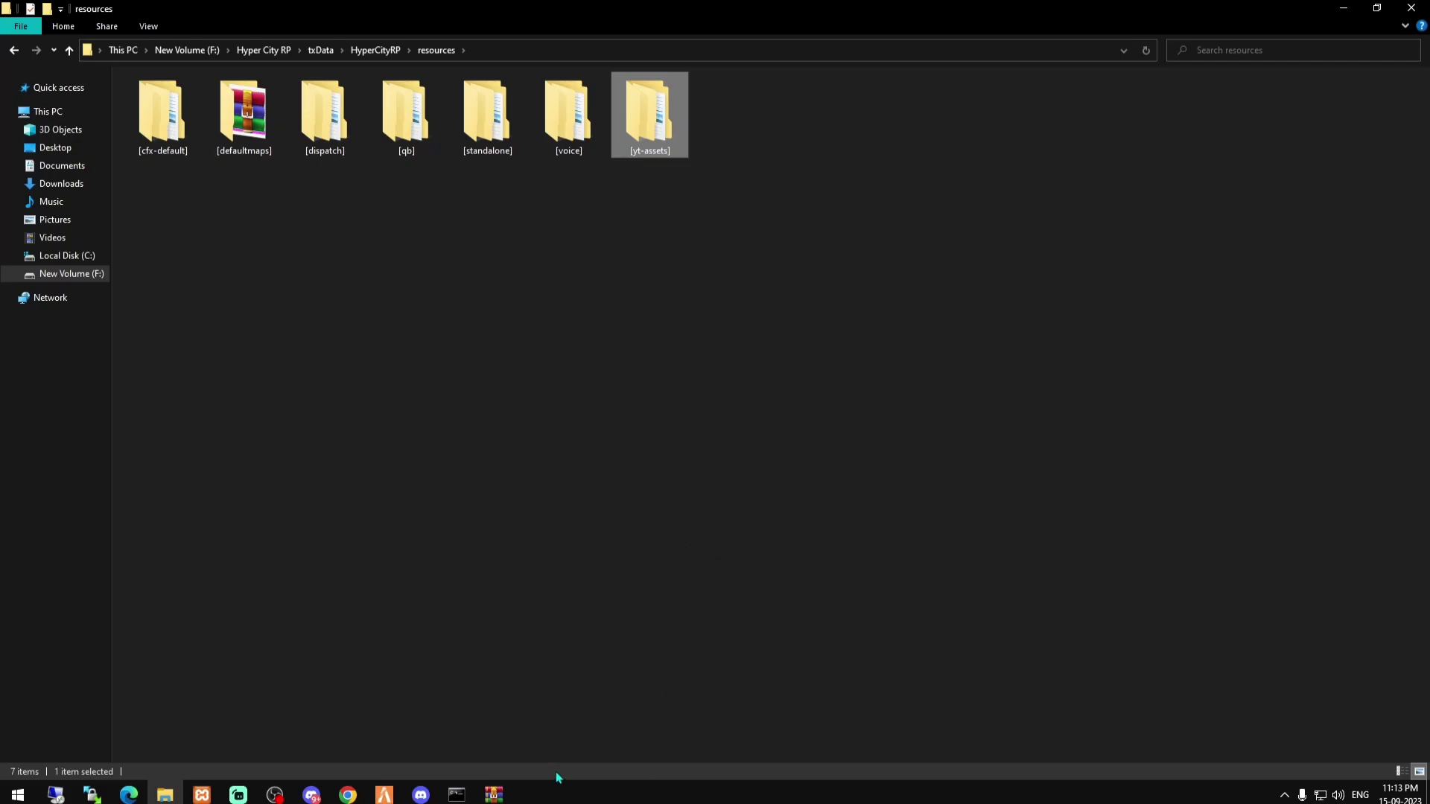
Briefly check the server console window, then return to the game
click(456, 795)
click(457, 795)
click(449, 328)
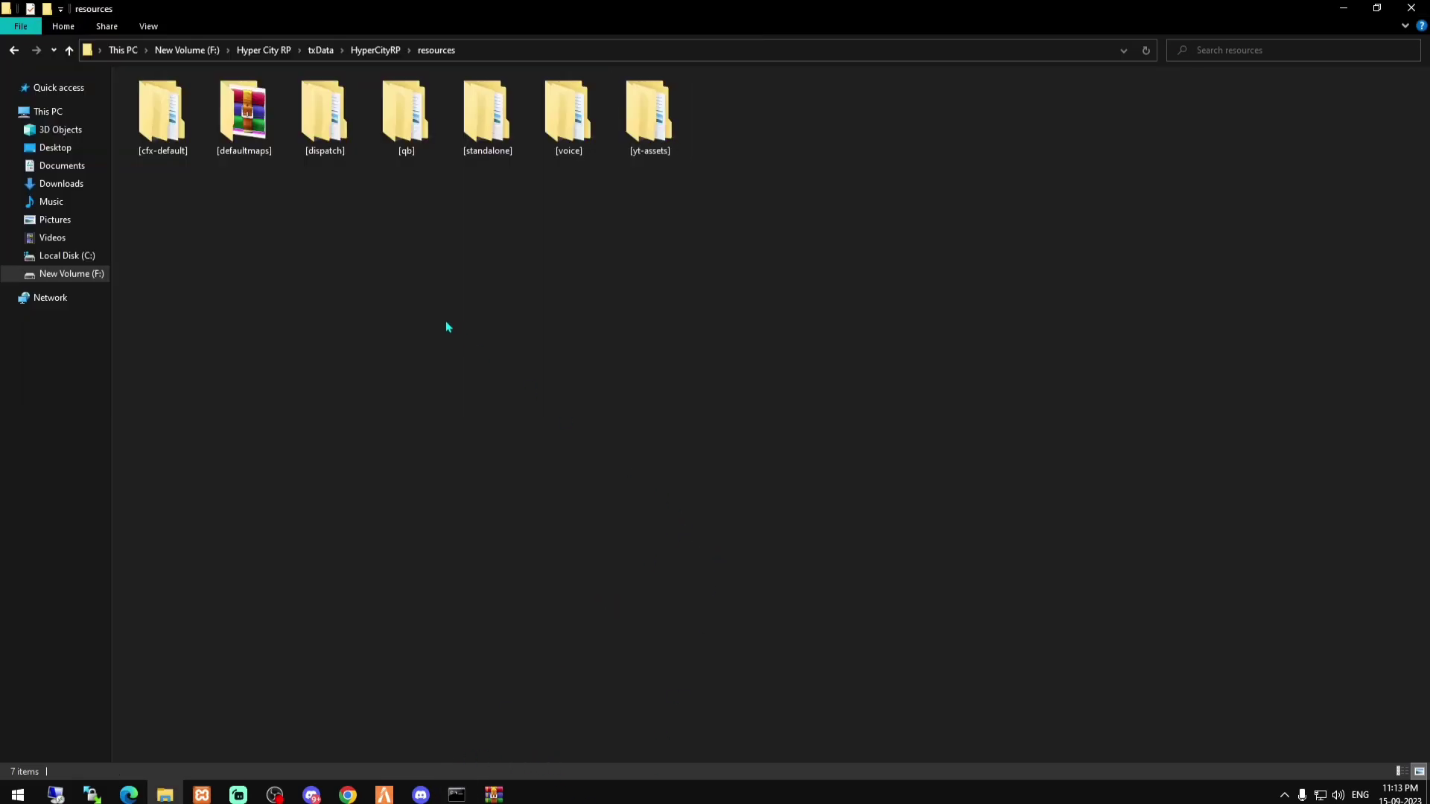
right_click(456, 795)
click(496, 752)
Walk to the 24 HRS parking booth and check the character's job with /job
right_click(460, 795)
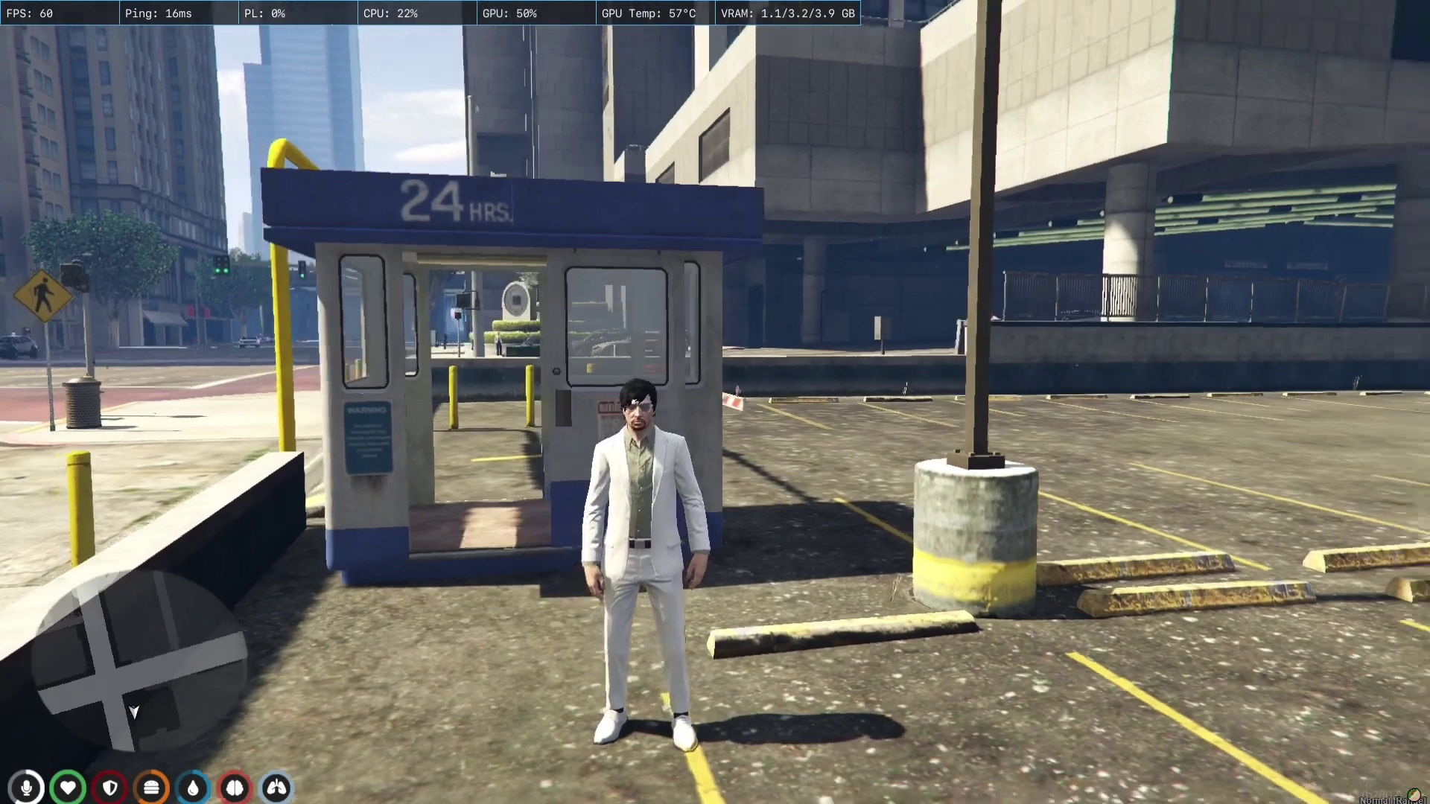
key(s)
key(w)
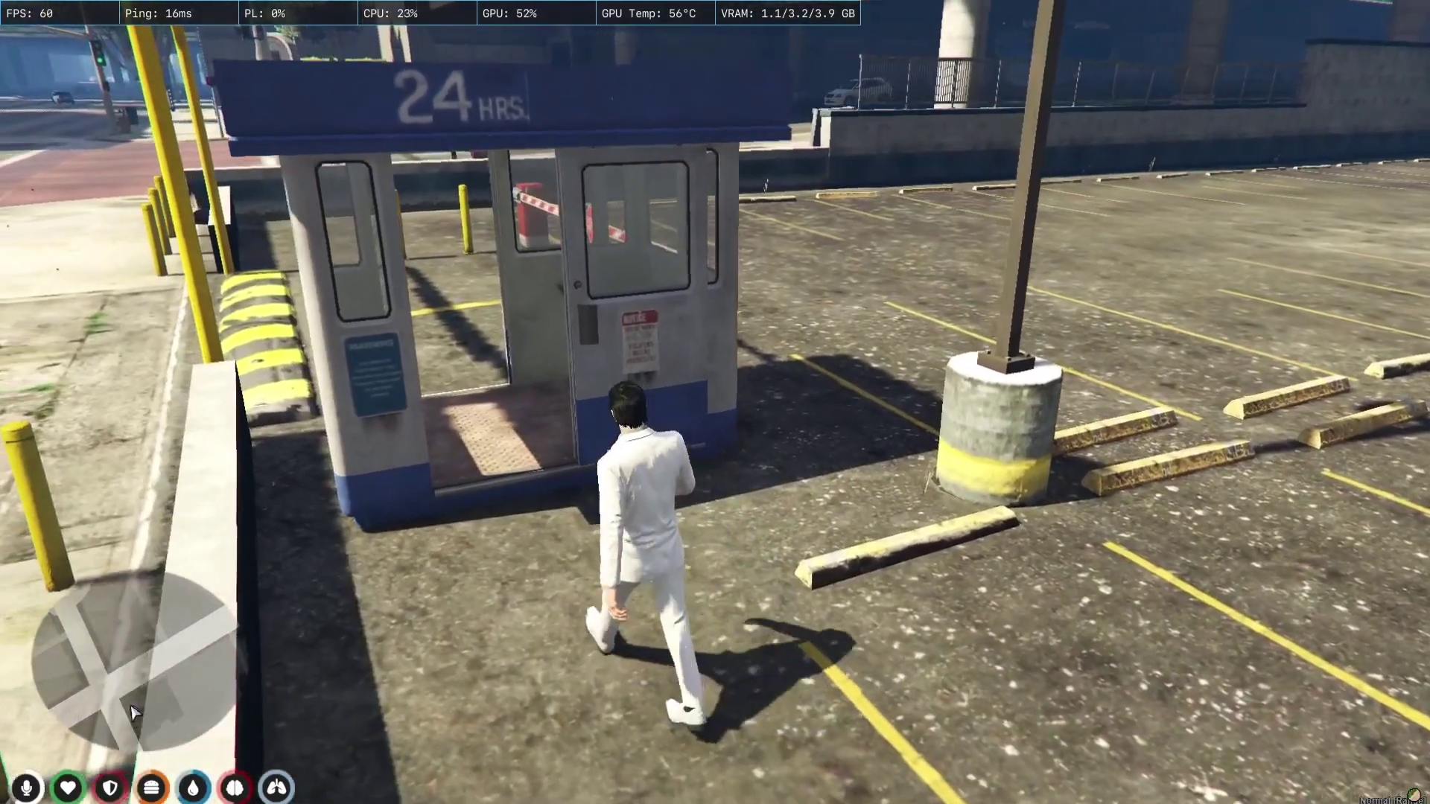
key(w)
key(F1)
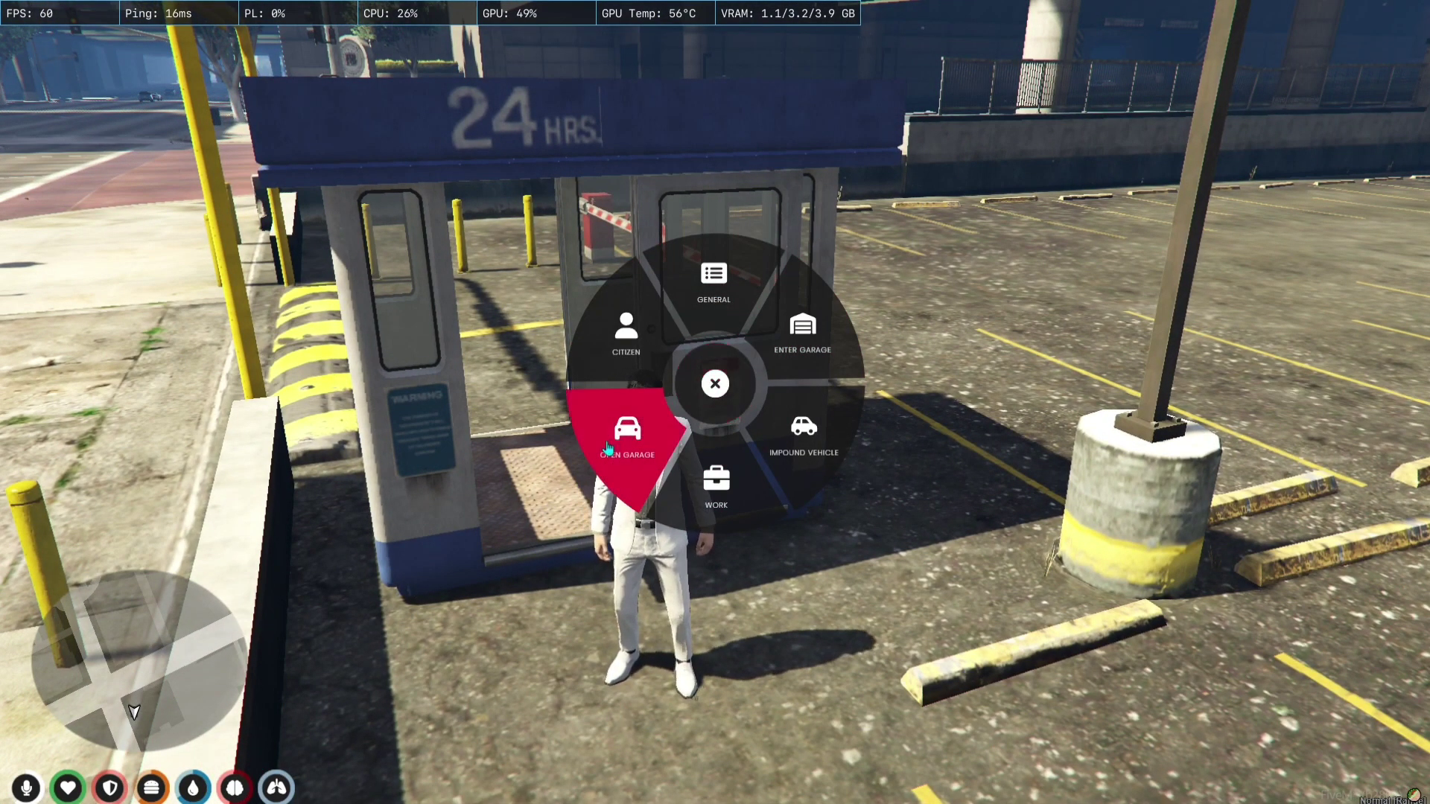
click(810, 442)
text(wt/)
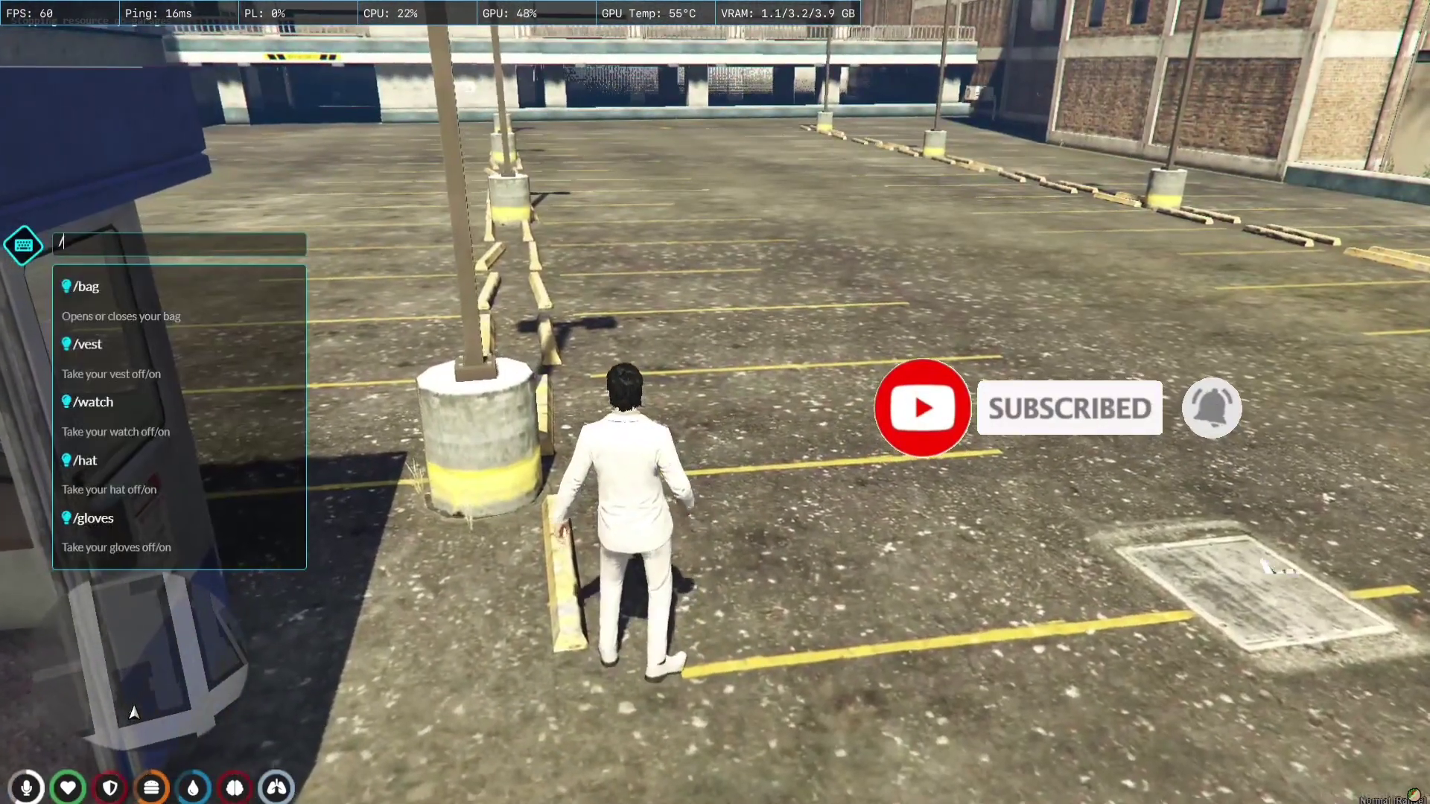
text(job)
key(Return)
Spawn a Pegassi Ignus in the lot with /car ignus
key(w)
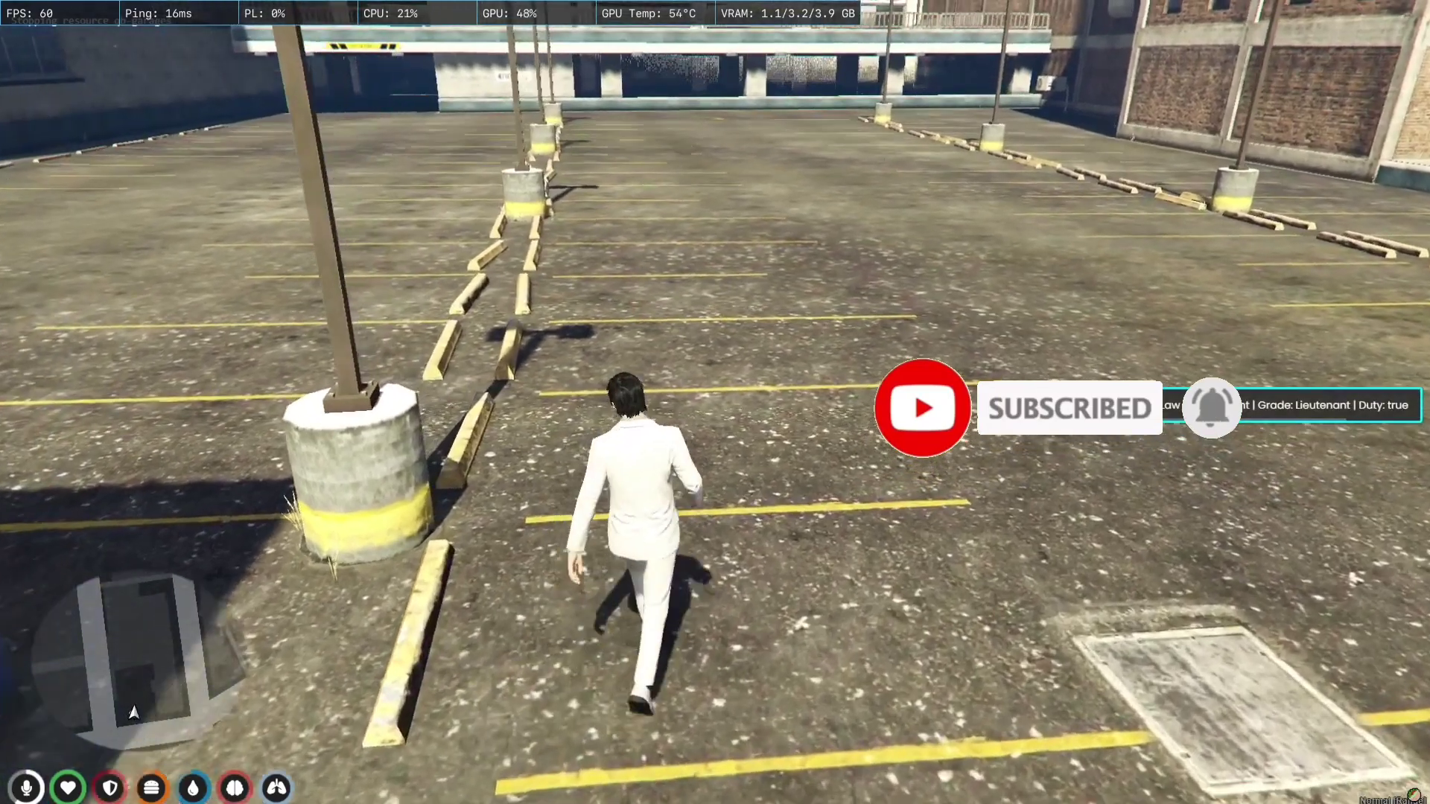
key(F1)
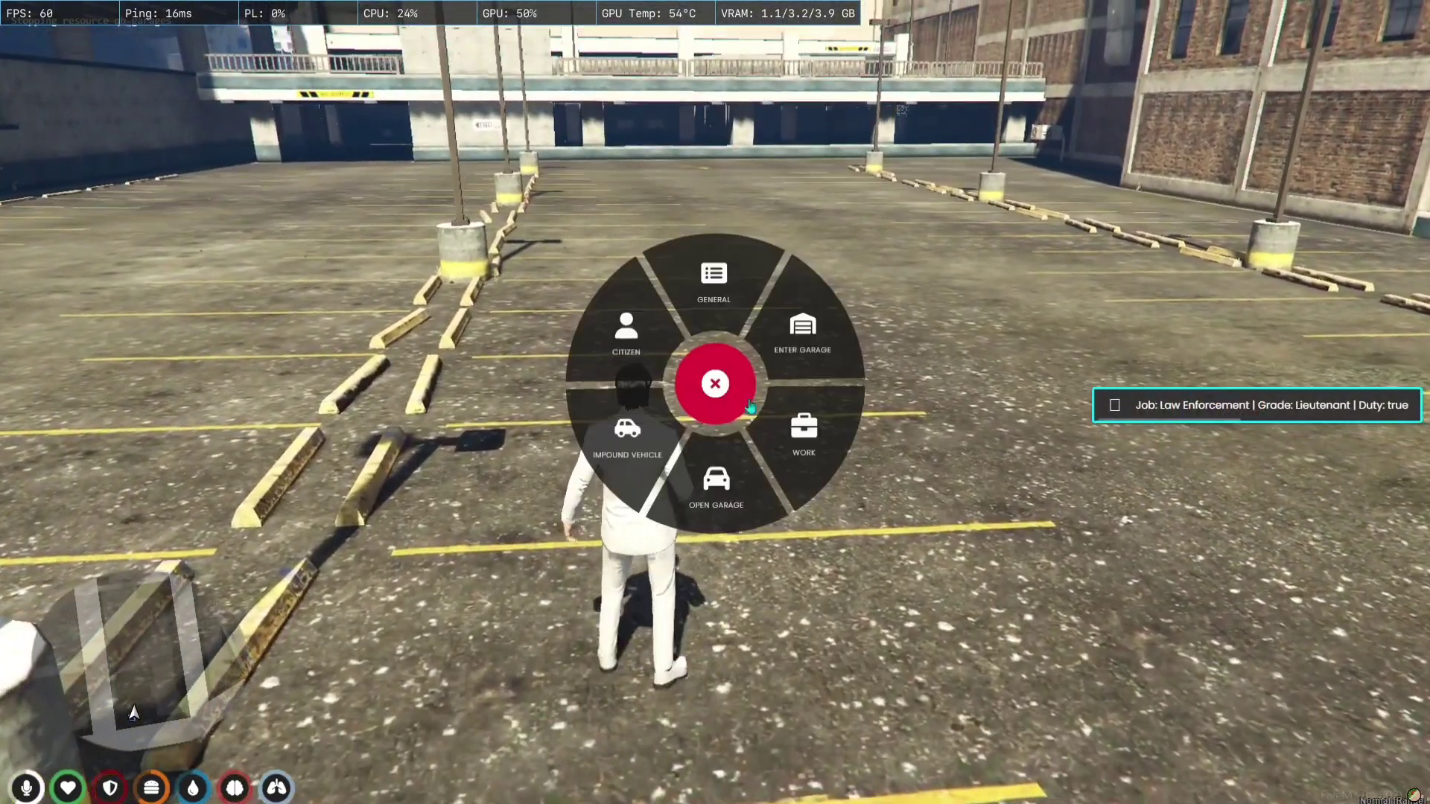
click(715, 384)
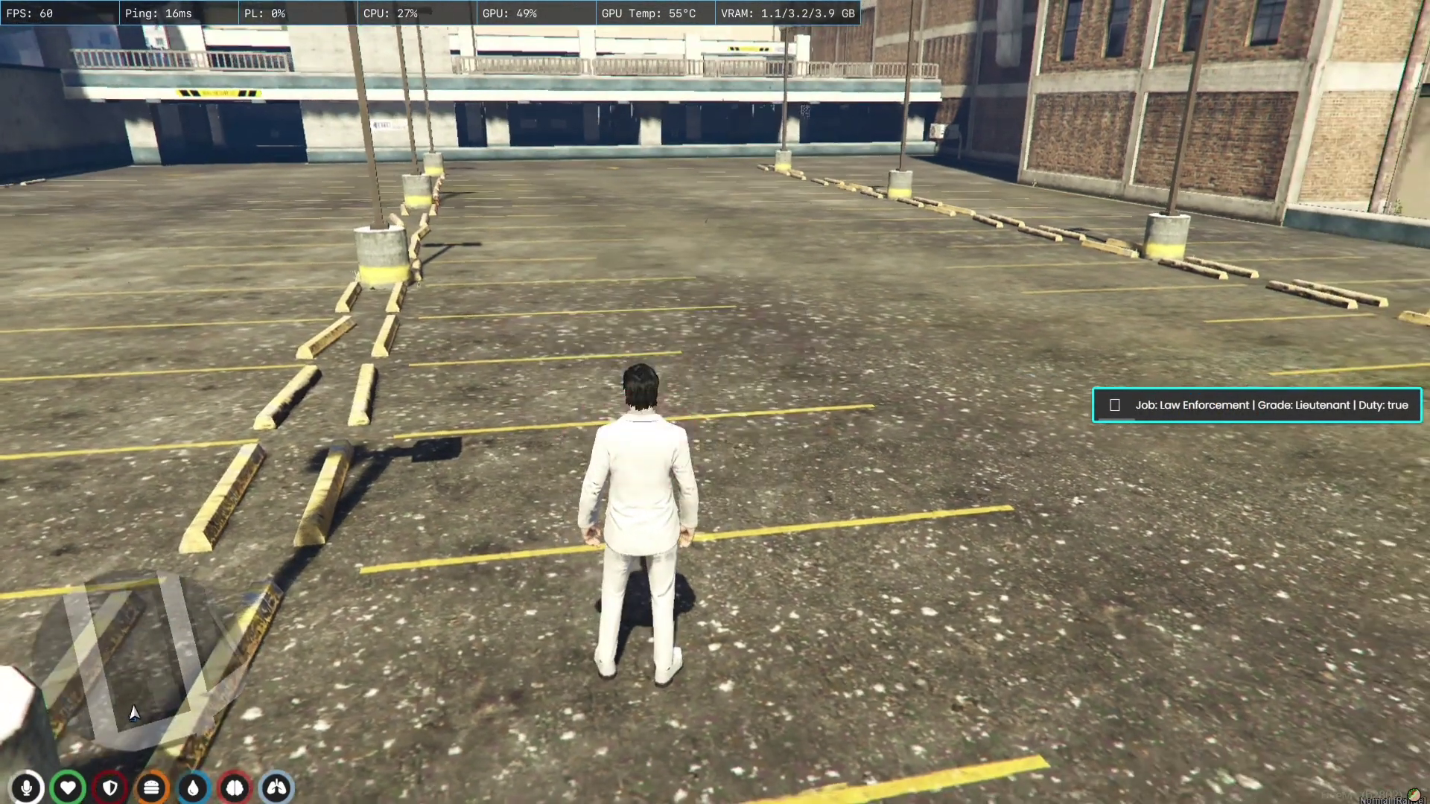
text(t/car )
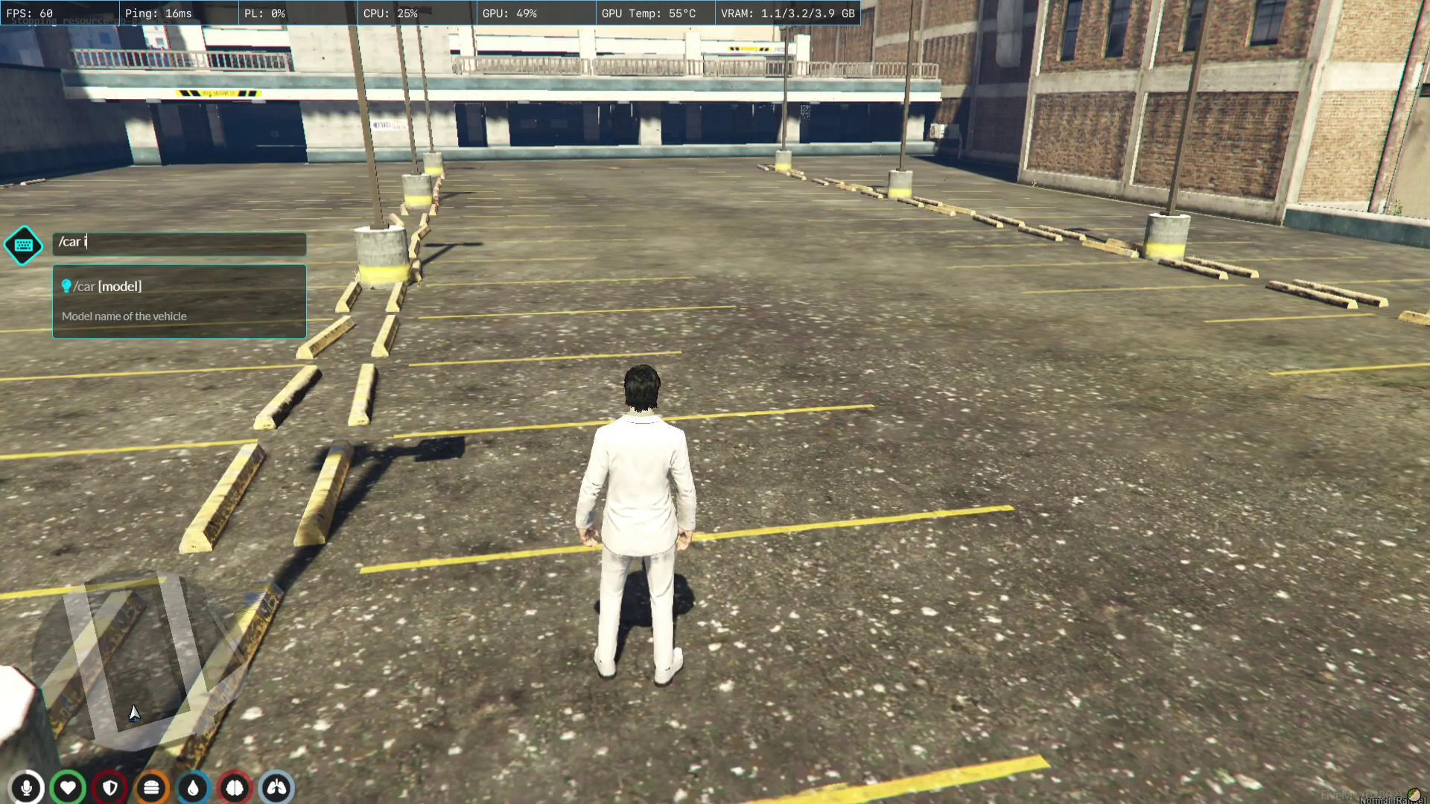
text(ignus)
key(Return)
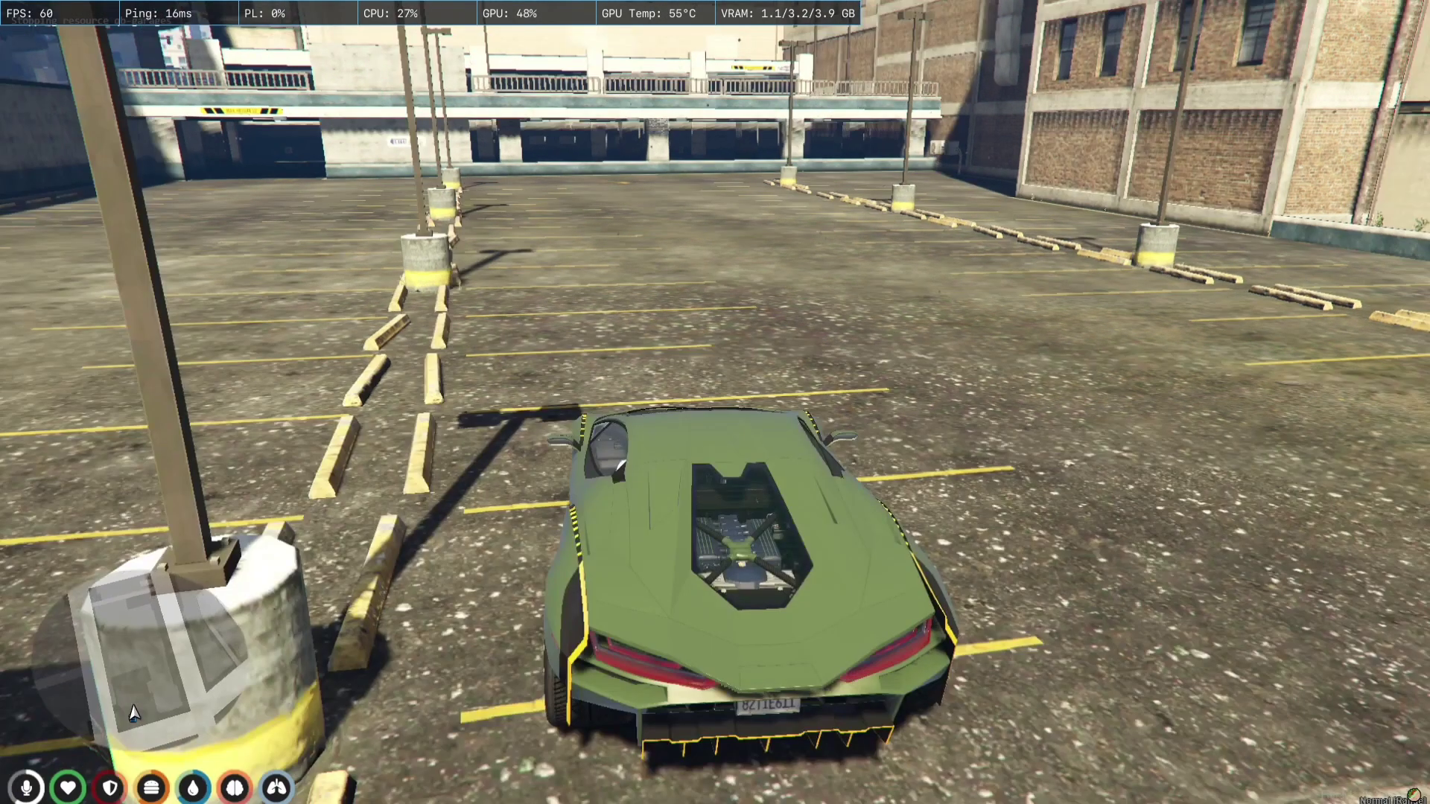
Store the Ignus in the garage via the radial menu's Store Vehicle option
text(t/c)
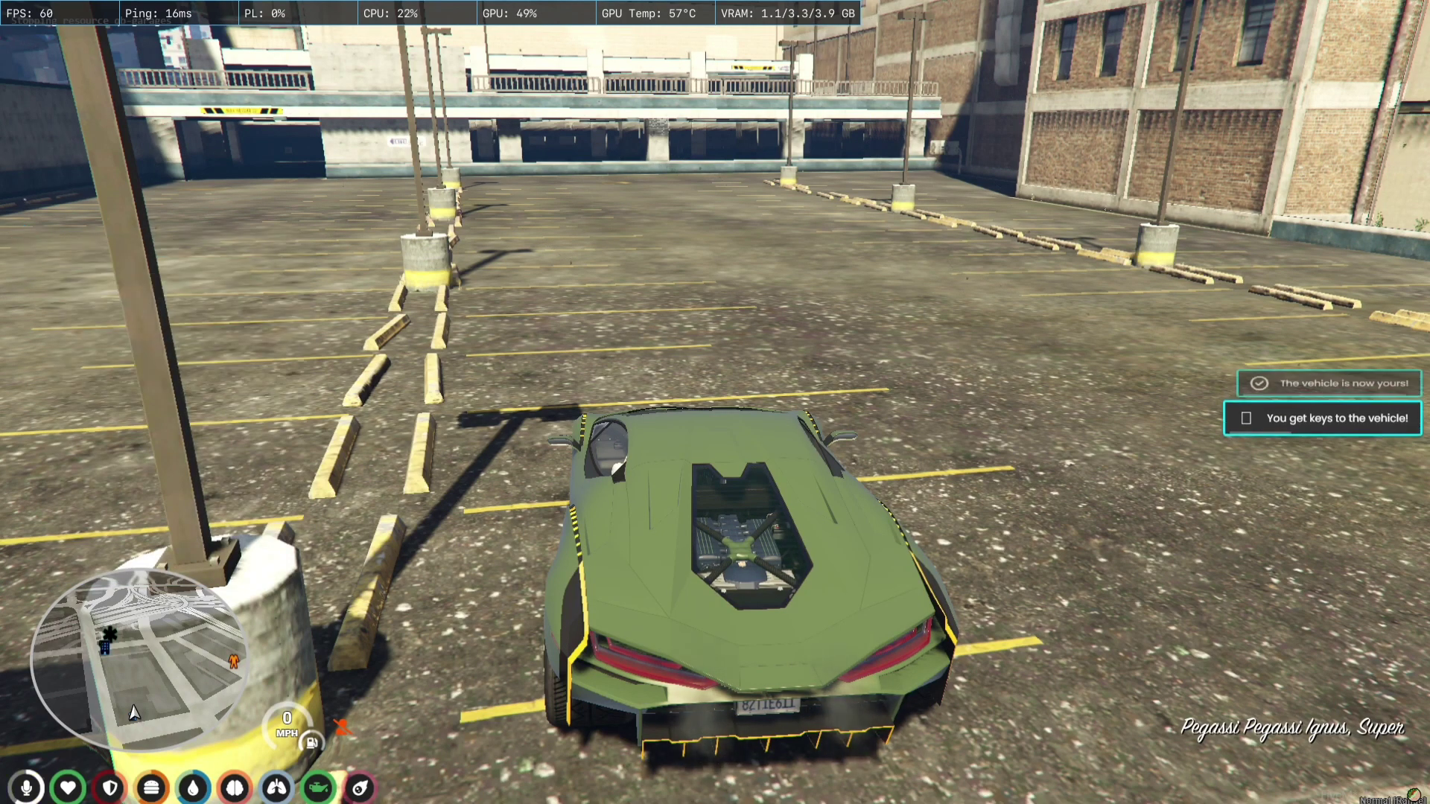
key(F1)
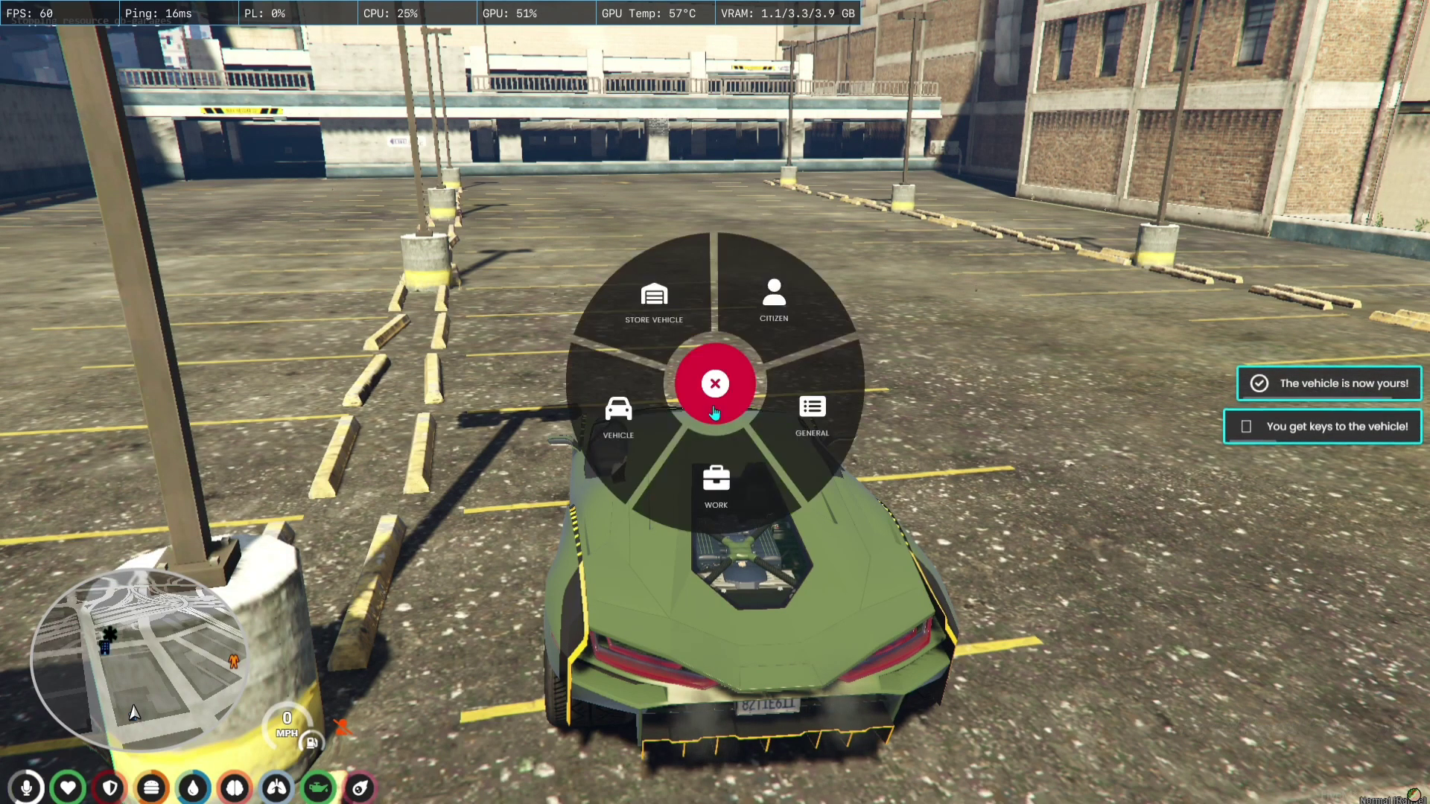
click(657, 309)
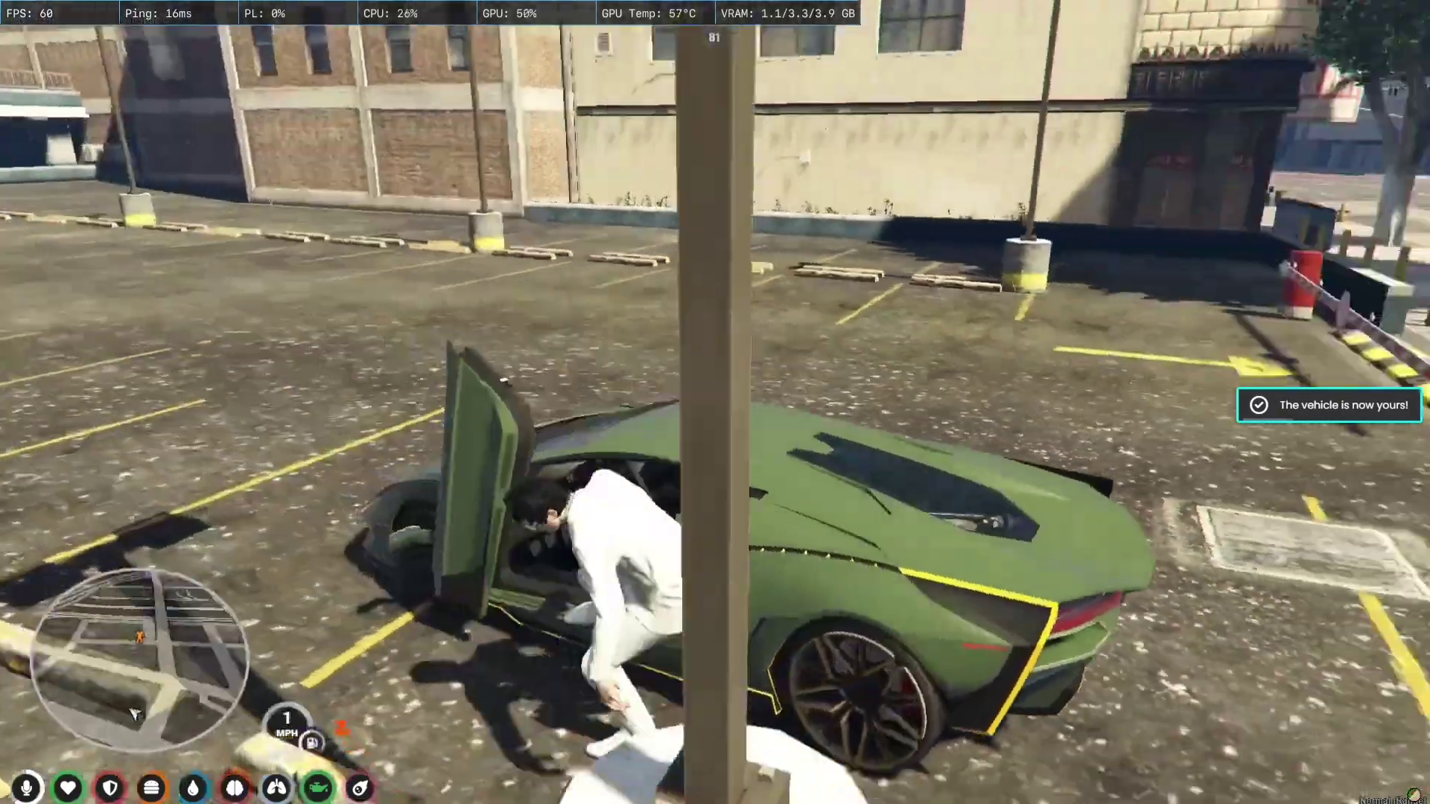
key(w)
key(w)
key(w)
Open the garage at the booth, select the Pegassi Ignus, and confirm Drive Vehicle
key(F1)
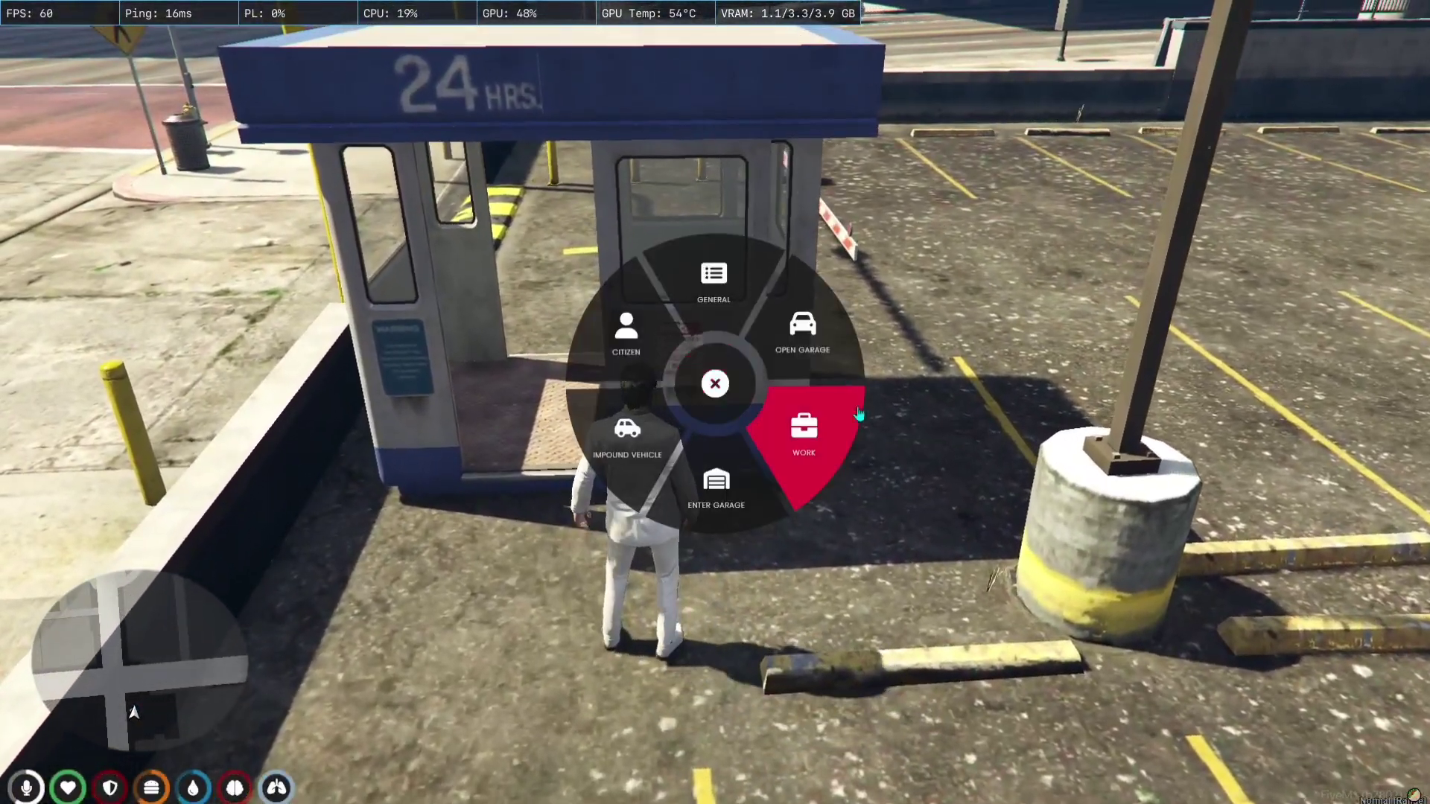
key(F1)
key(w)
key(F1)
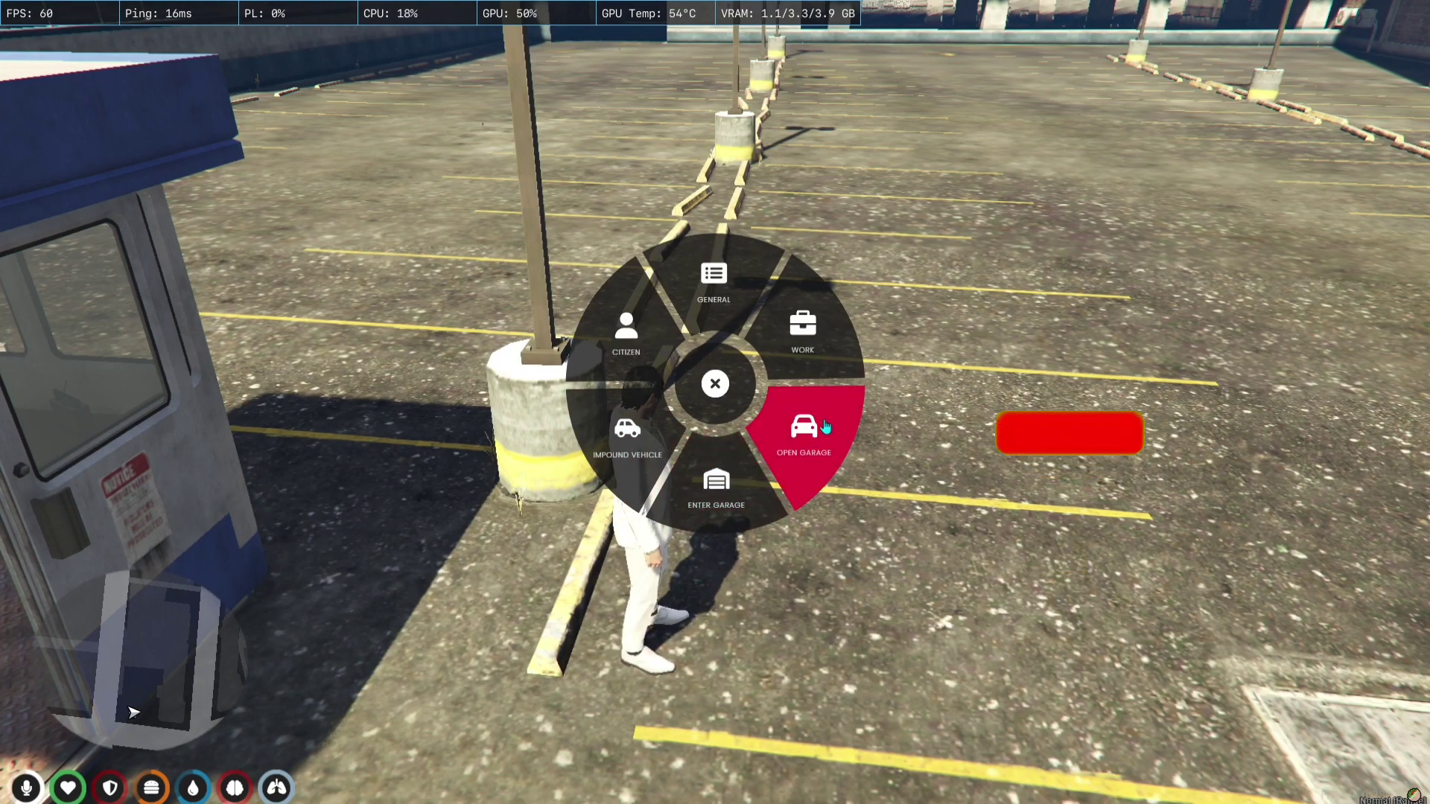
click(788, 426)
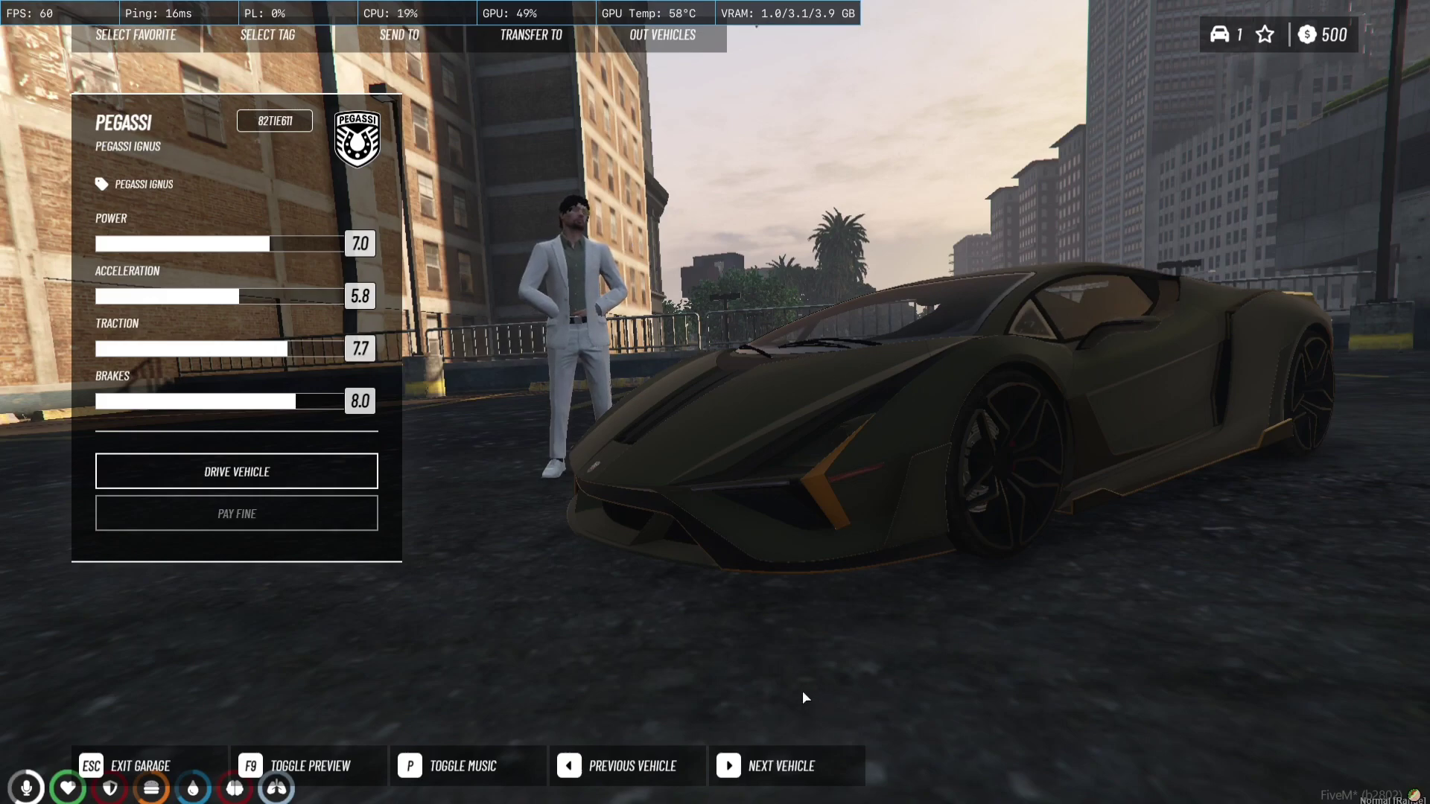
click(784, 767)
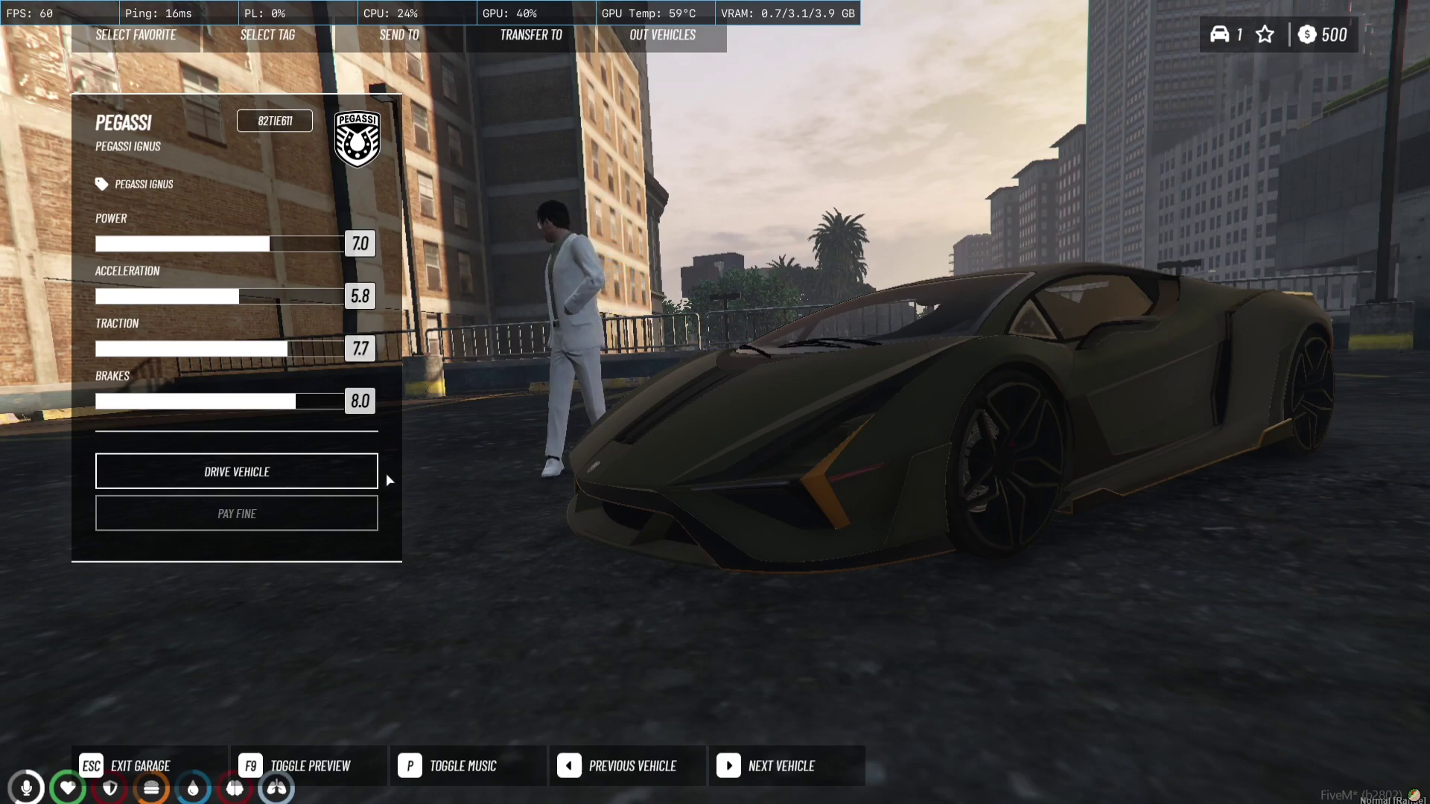
click(251, 483)
click(670, 451)
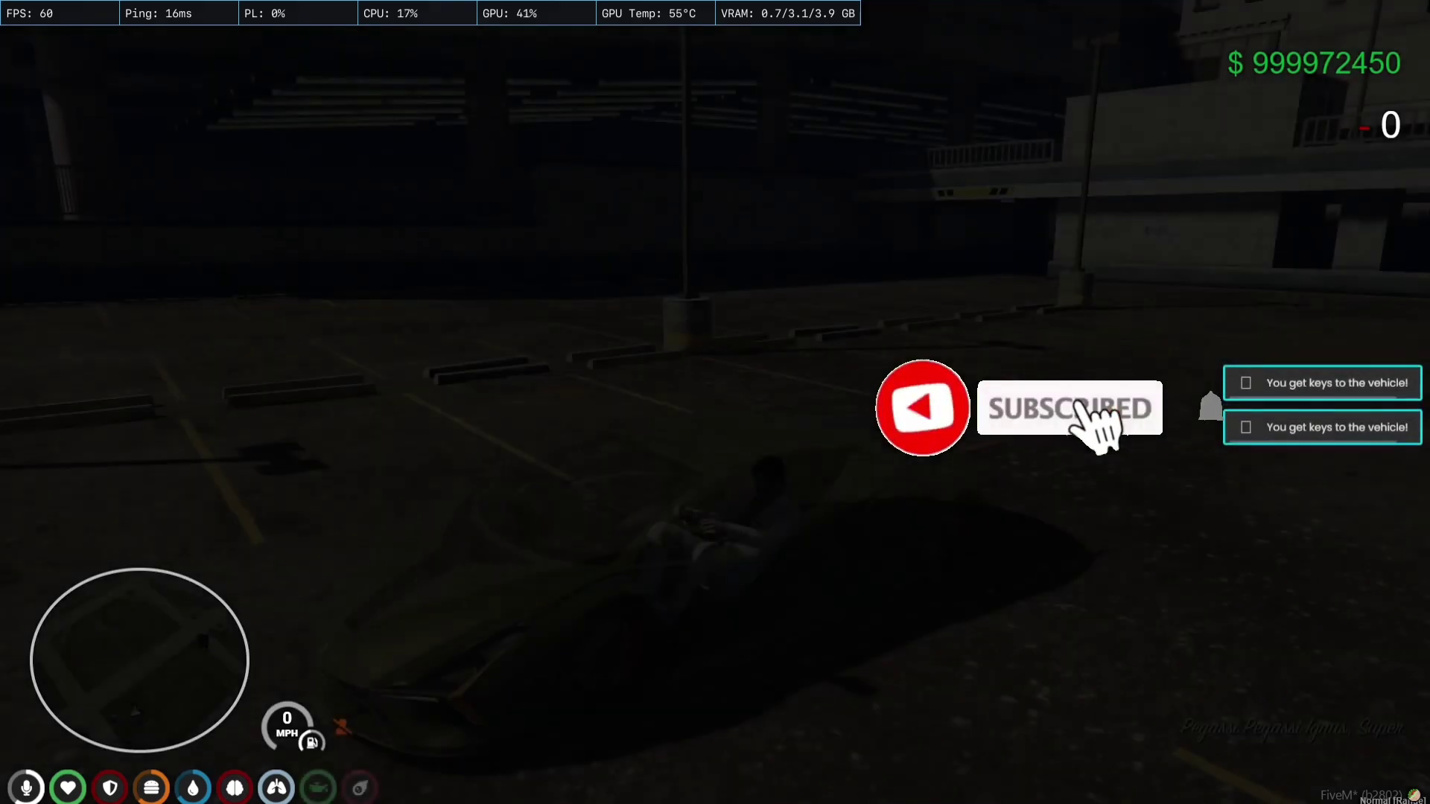
Drive the retrieved Ignus around the parking lot and back toward the booth
key(w)
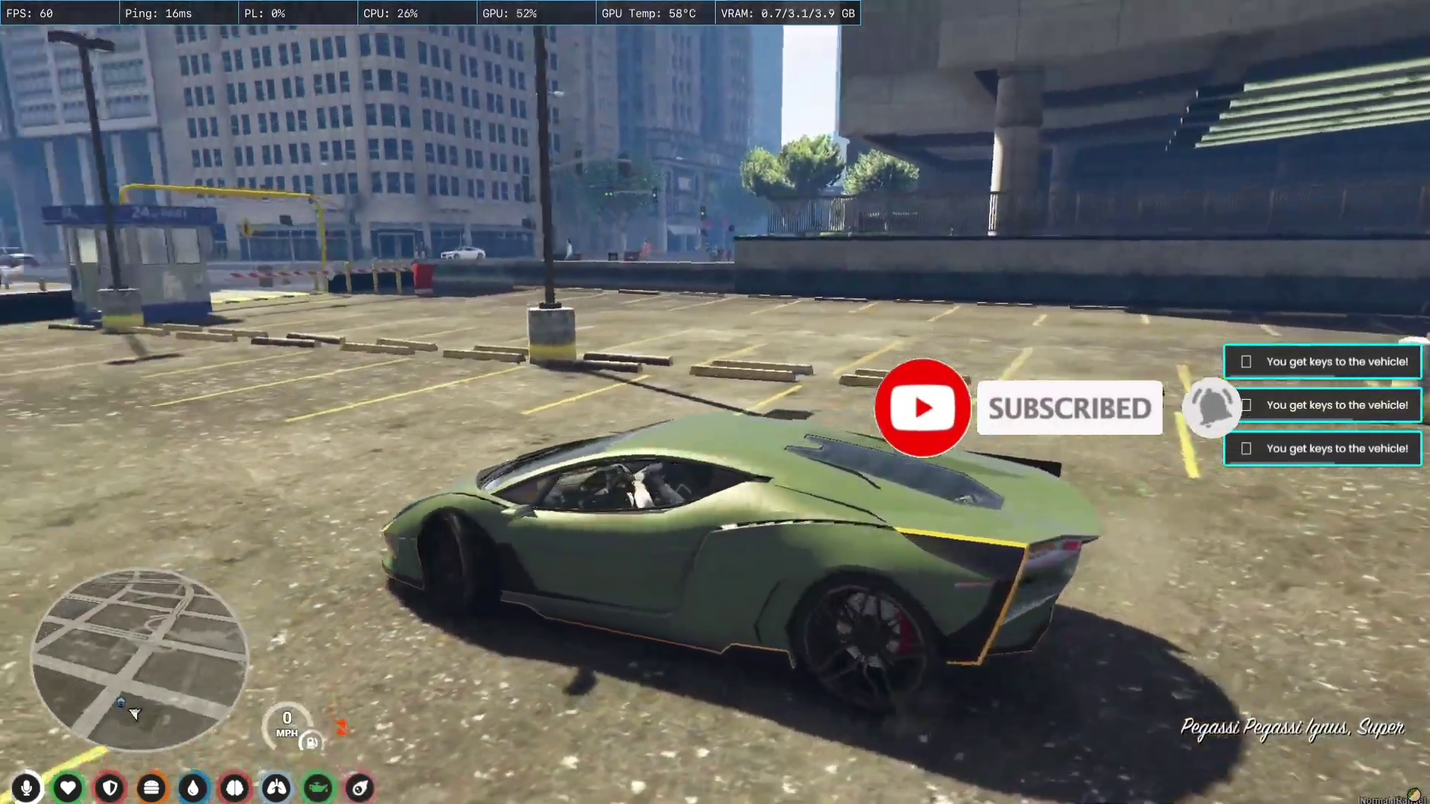
key(d)
key(s)
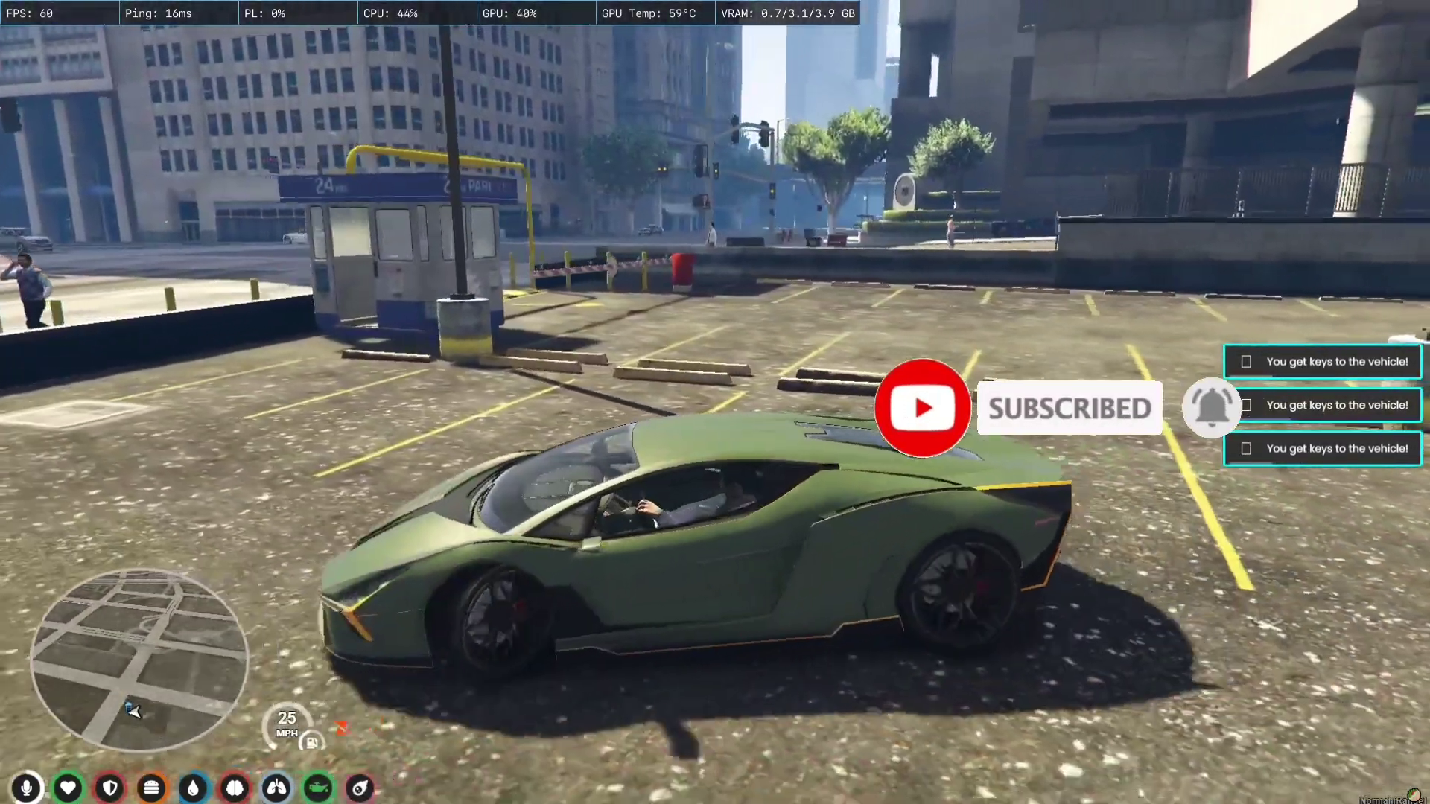
key(s)
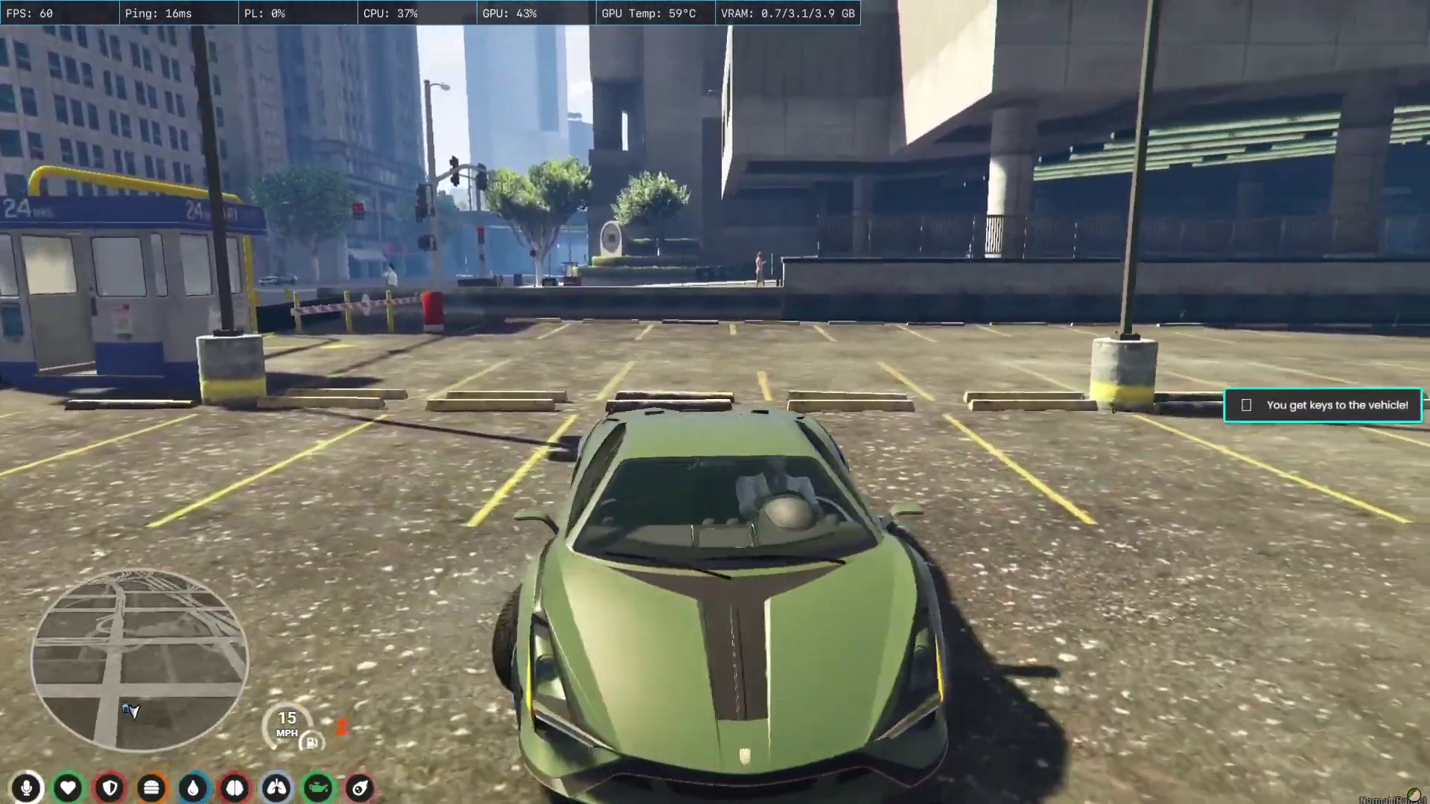